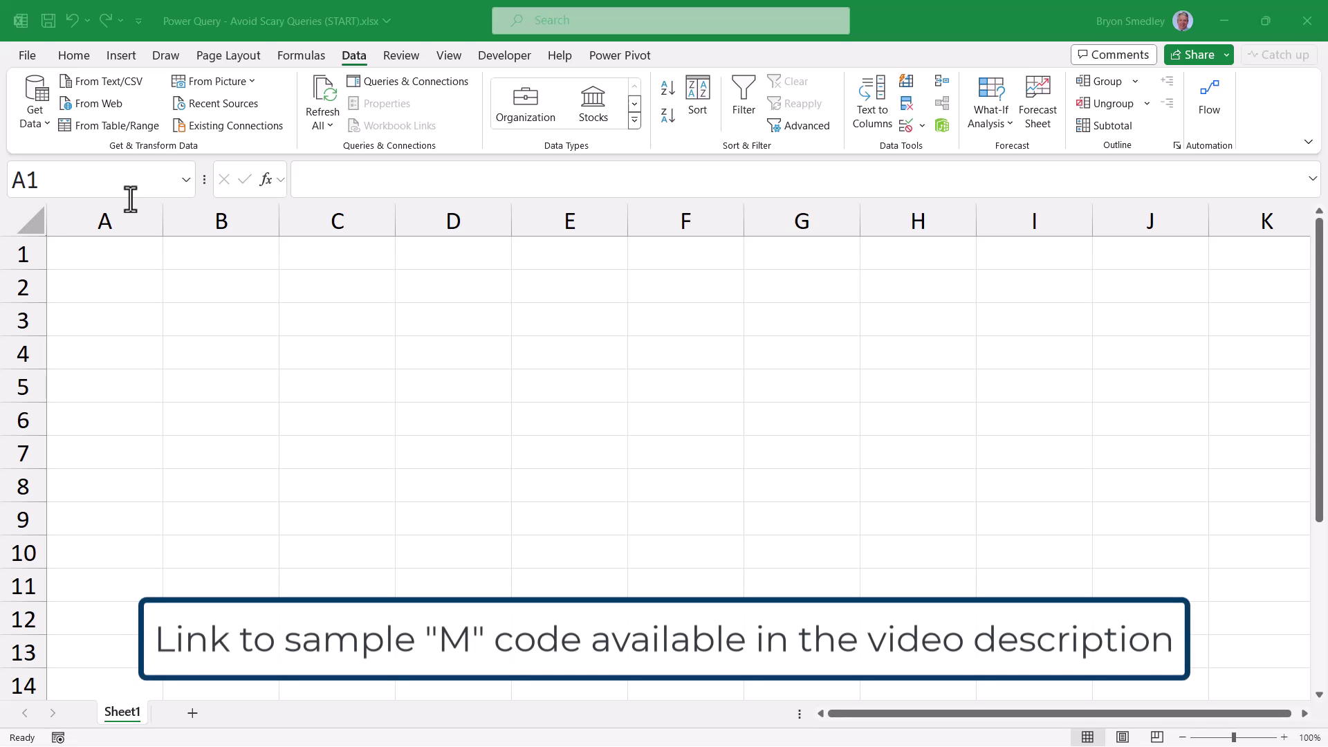
Step: Import the contents of the "CSV Files" folder as a folder query and open it for transformation
{"action": "left_click", "coordinate": [225, 286]}
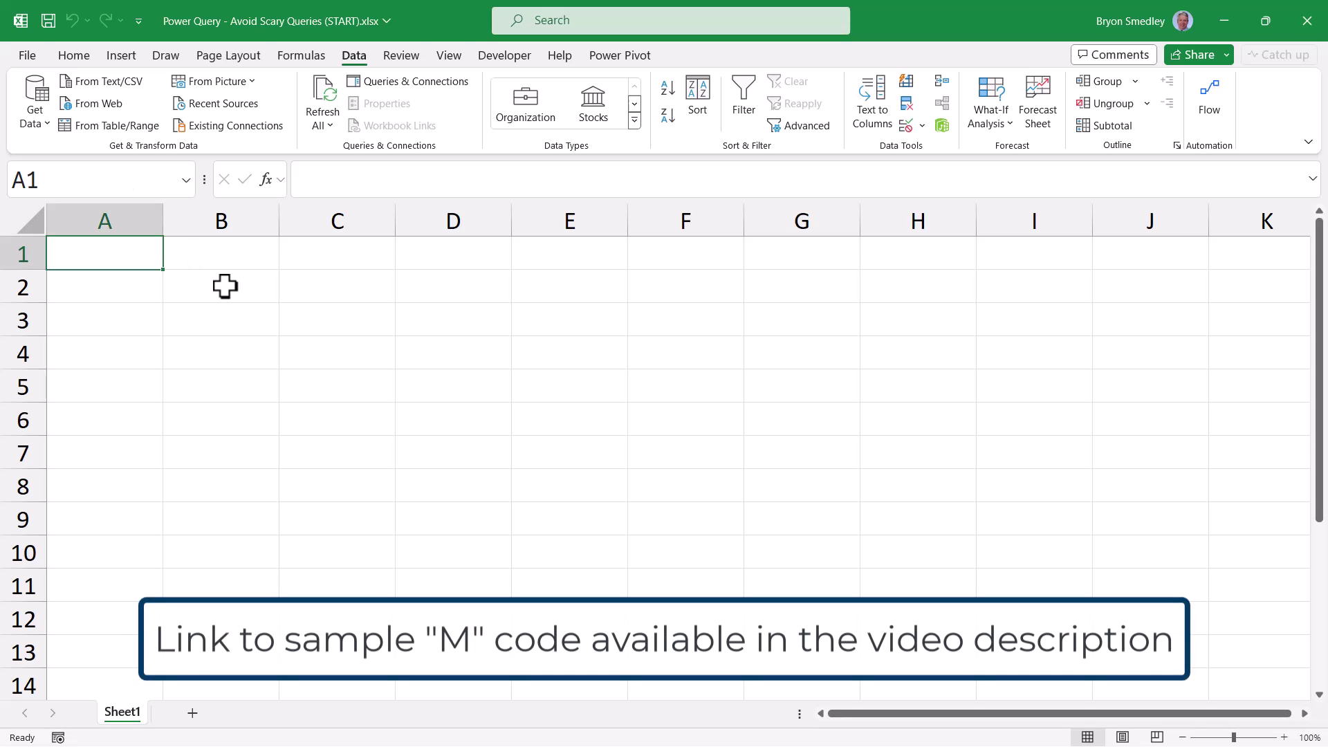
{"action": "left_click", "coordinate": [31, 97]}
{"action": "mouse_move", "coordinate": [58, 148]}
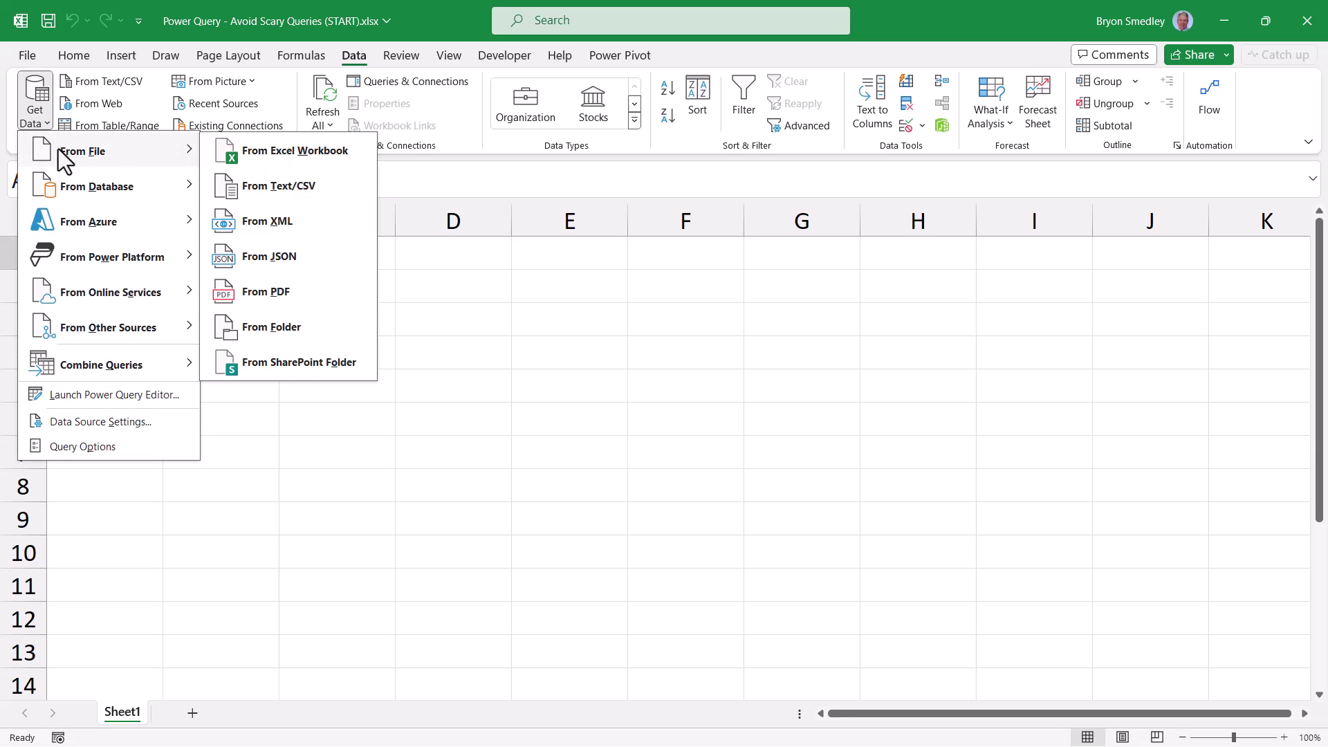
{"action": "left_click", "coordinate": [292, 331]}
{"action": "double_click", "coordinate": [293, 121]}
{"action": "left_click", "coordinate": [529, 393]}
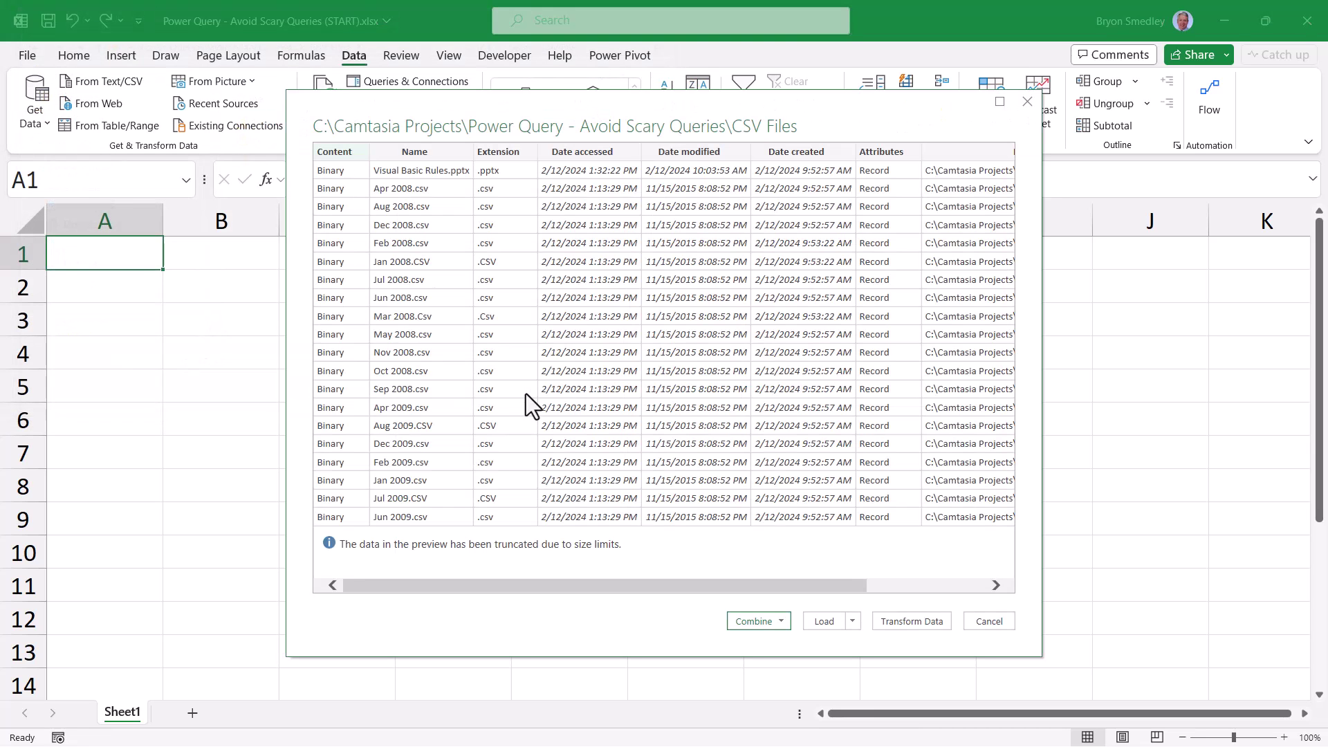
{"action": "left_click", "coordinate": [899, 620]}
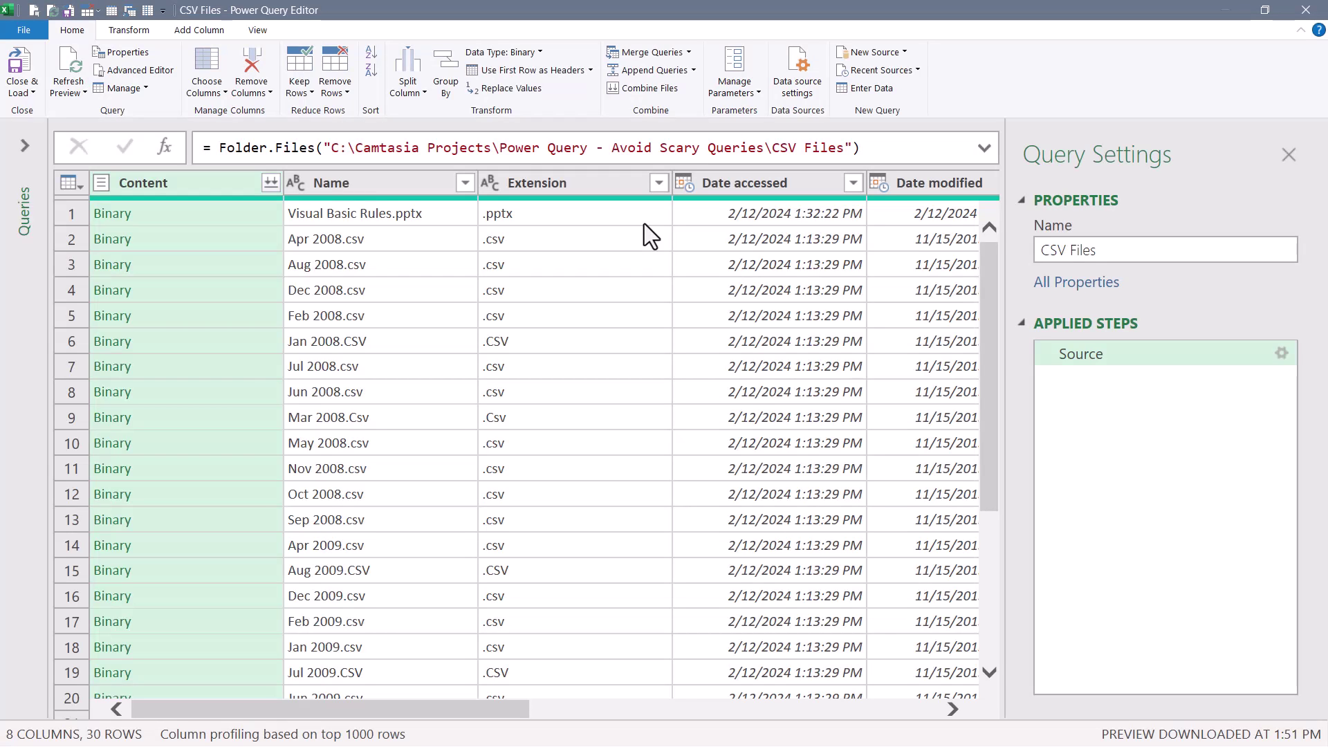
Step: Convert the Extension column to uppercase and filter it to keep only .CSV files
{"action": "right_click", "coordinate": [639, 183]}
{"action": "left_click", "coordinate": [692, 365]}
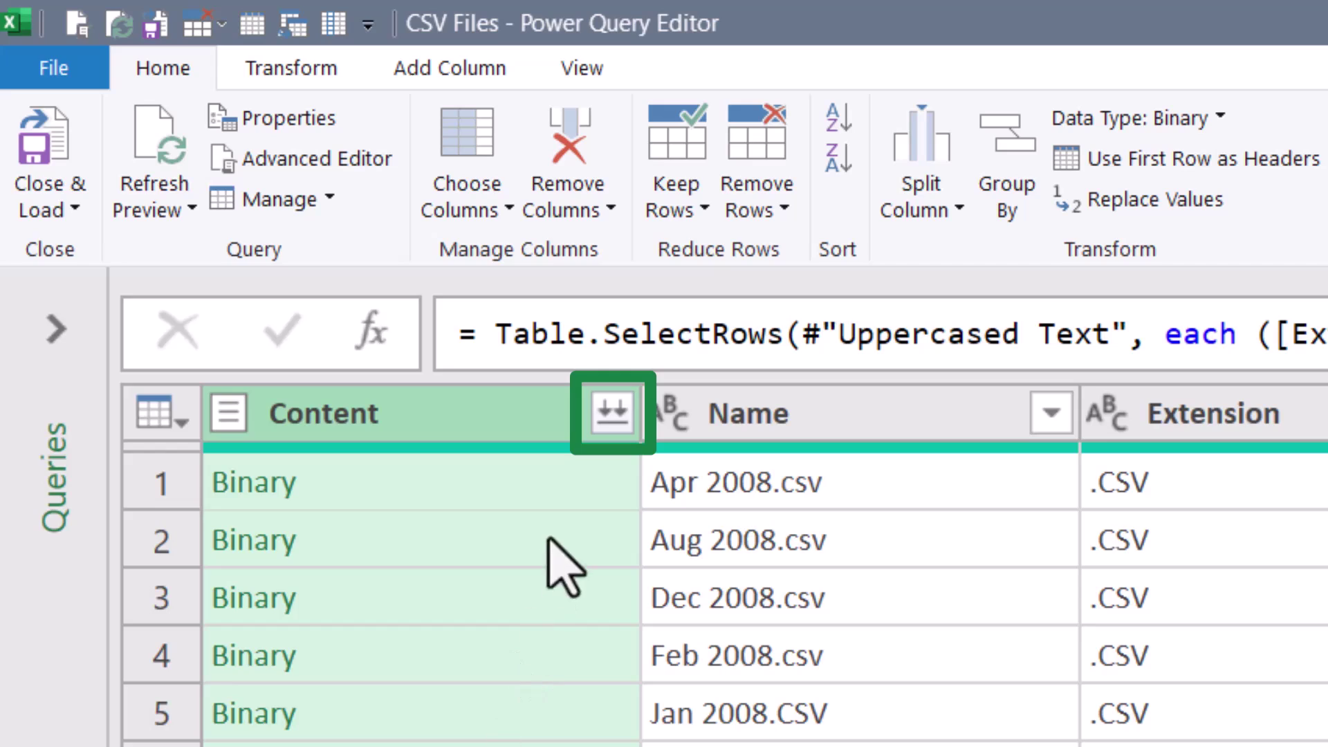
Step: Combine the binary files in the Content column into one table
{"action": "left_click", "coordinate": [612, 413]}
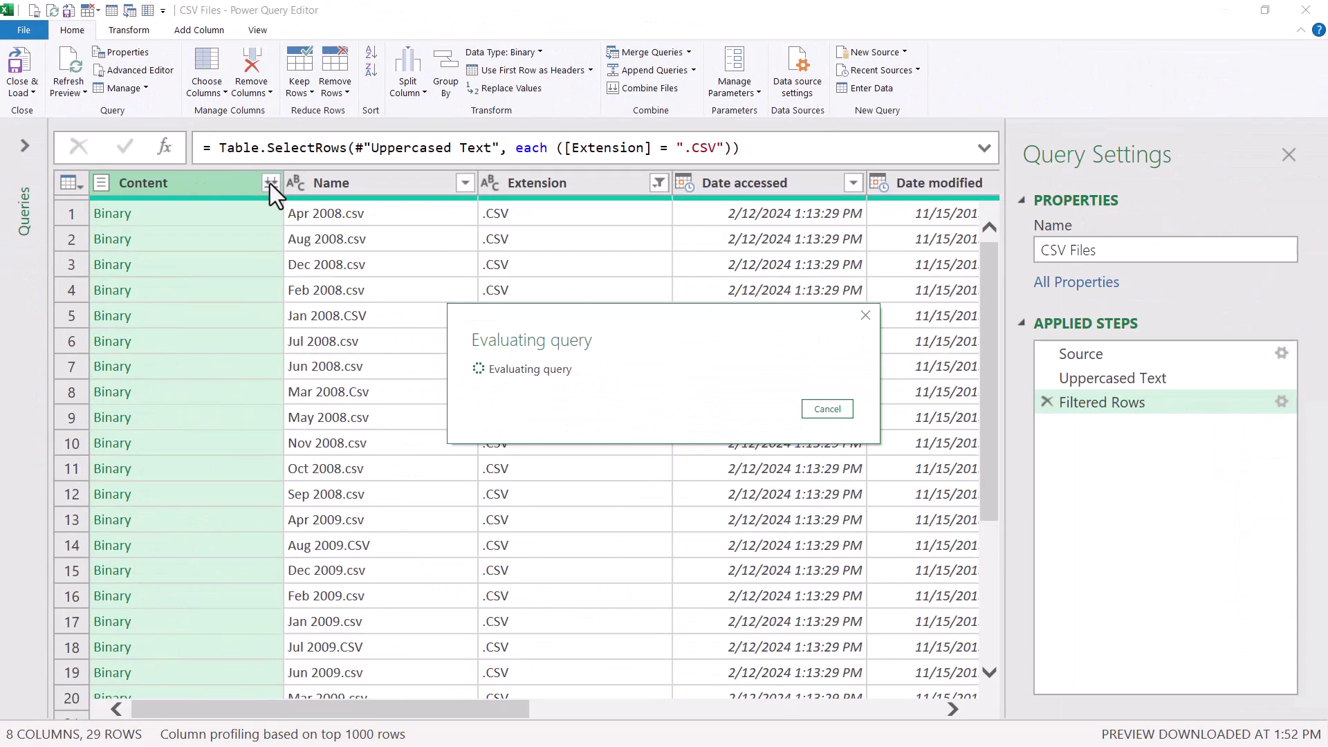
{"action": "left_click", "coordinate": [924, 617]}
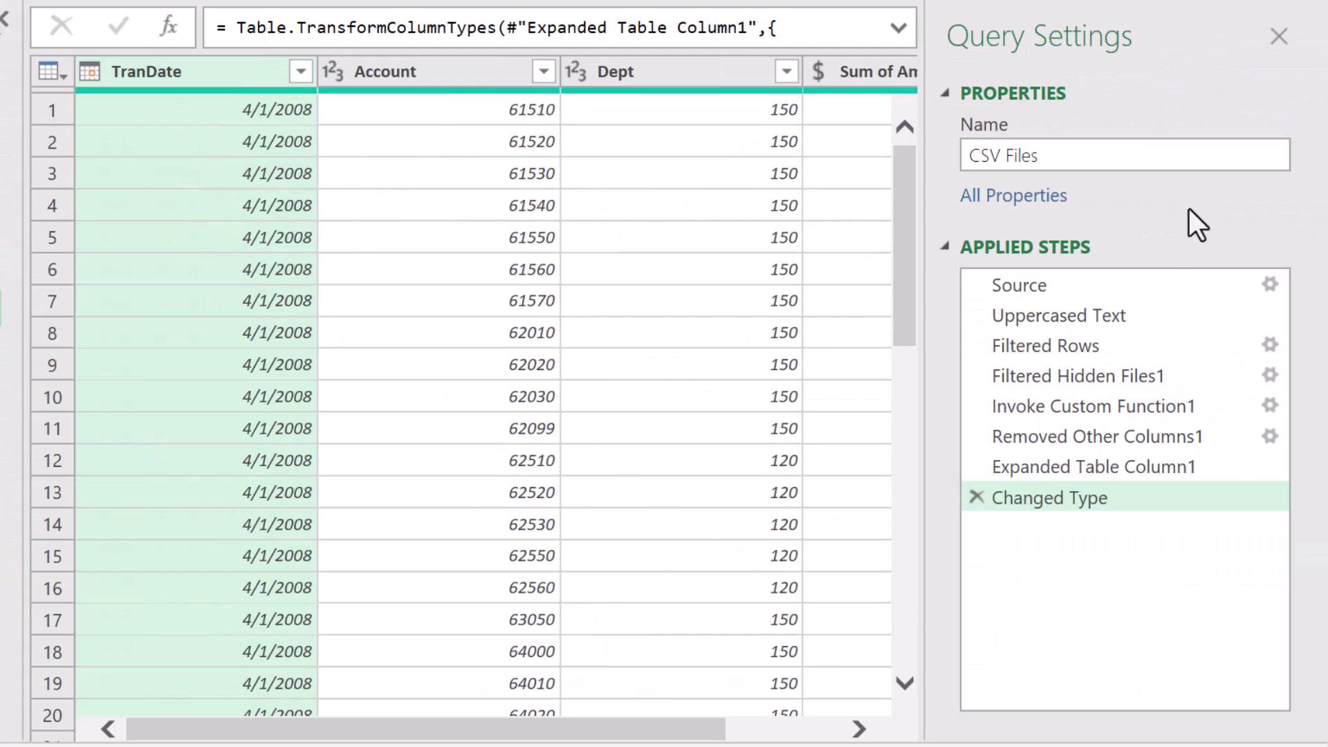
Step: Review the query's Source, Uppercased Text and Filtered Rows steps one after another
{"action": "left_click", "coordinate": [1197, 284]}
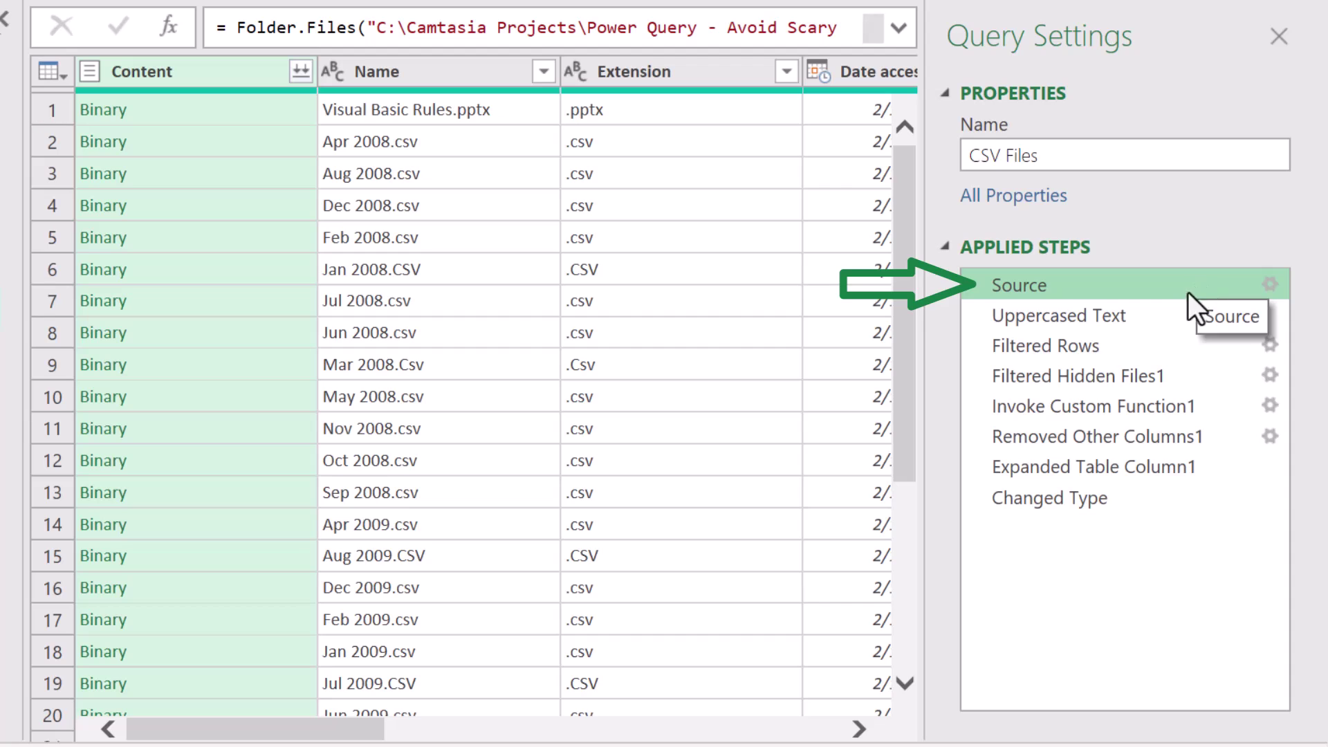
{"action": "left_click", "coordinate": [1148, 319]}
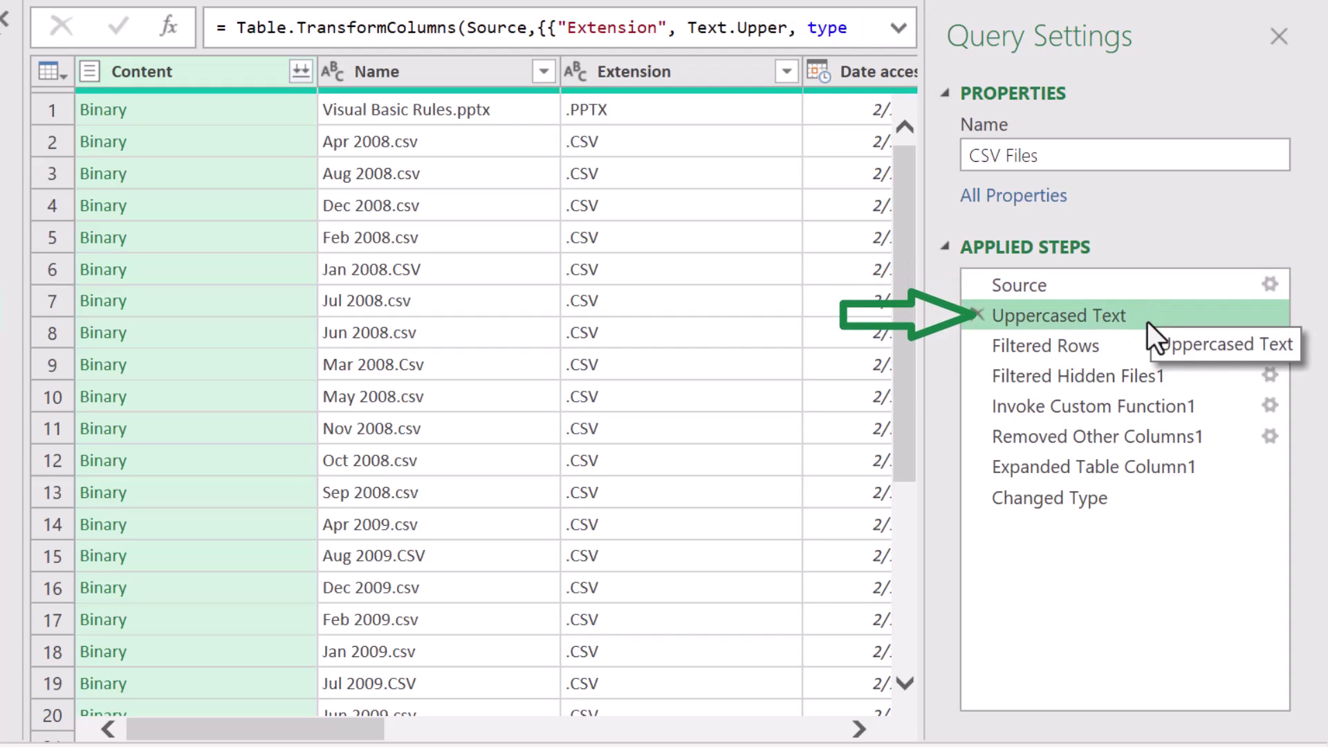
{"action": "left_click", "coordinate": [1139, 341]}
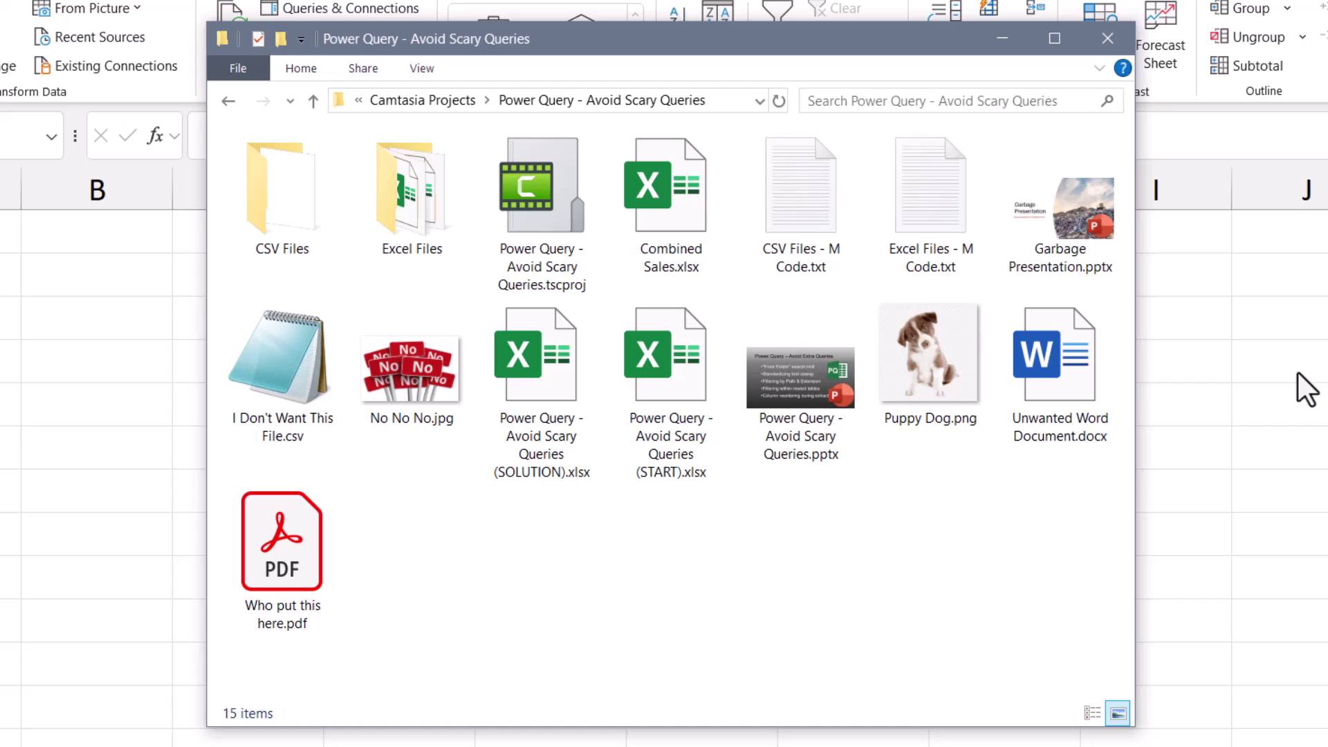
Step: In File Explorer, browse into the "CSV Files" folder and its 2008 subfolder to examine the files
{"action": "double_click", "coordinate": [296, 194]}
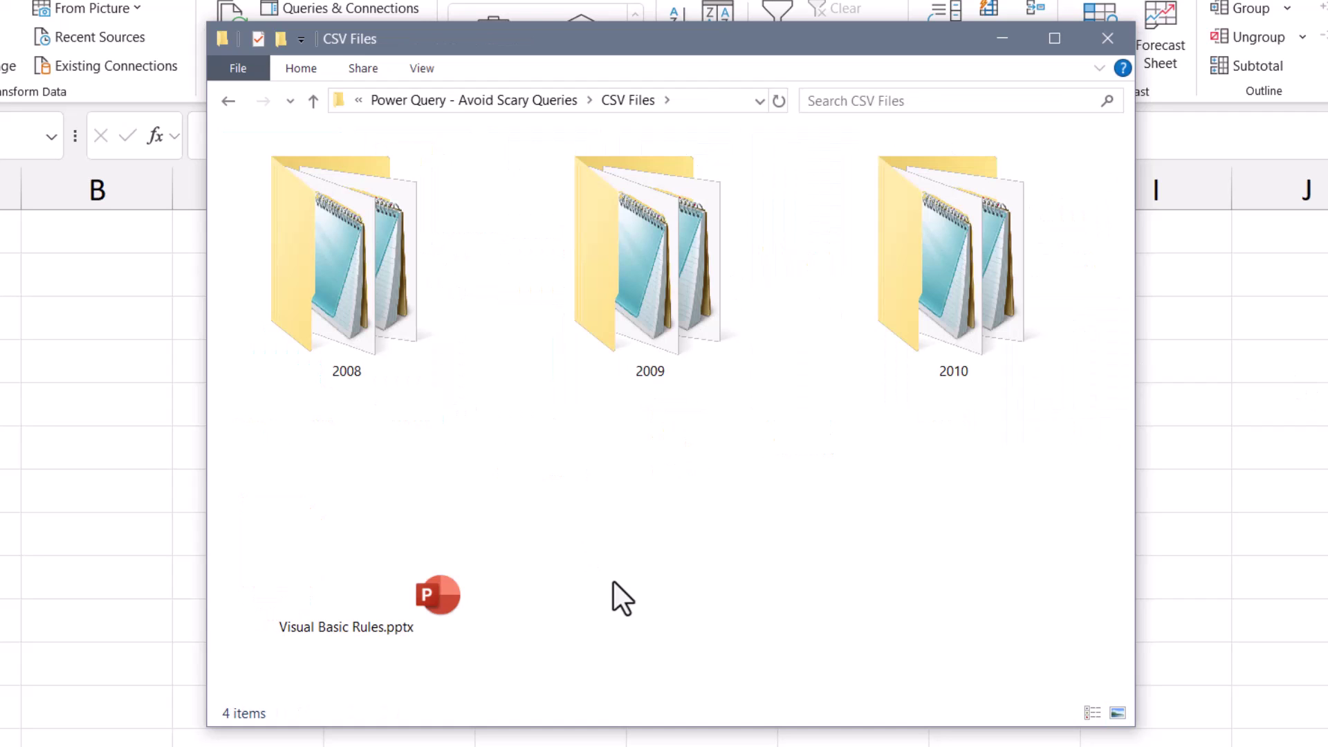
{"action": "double_click", "coordinate": [326, 220]}
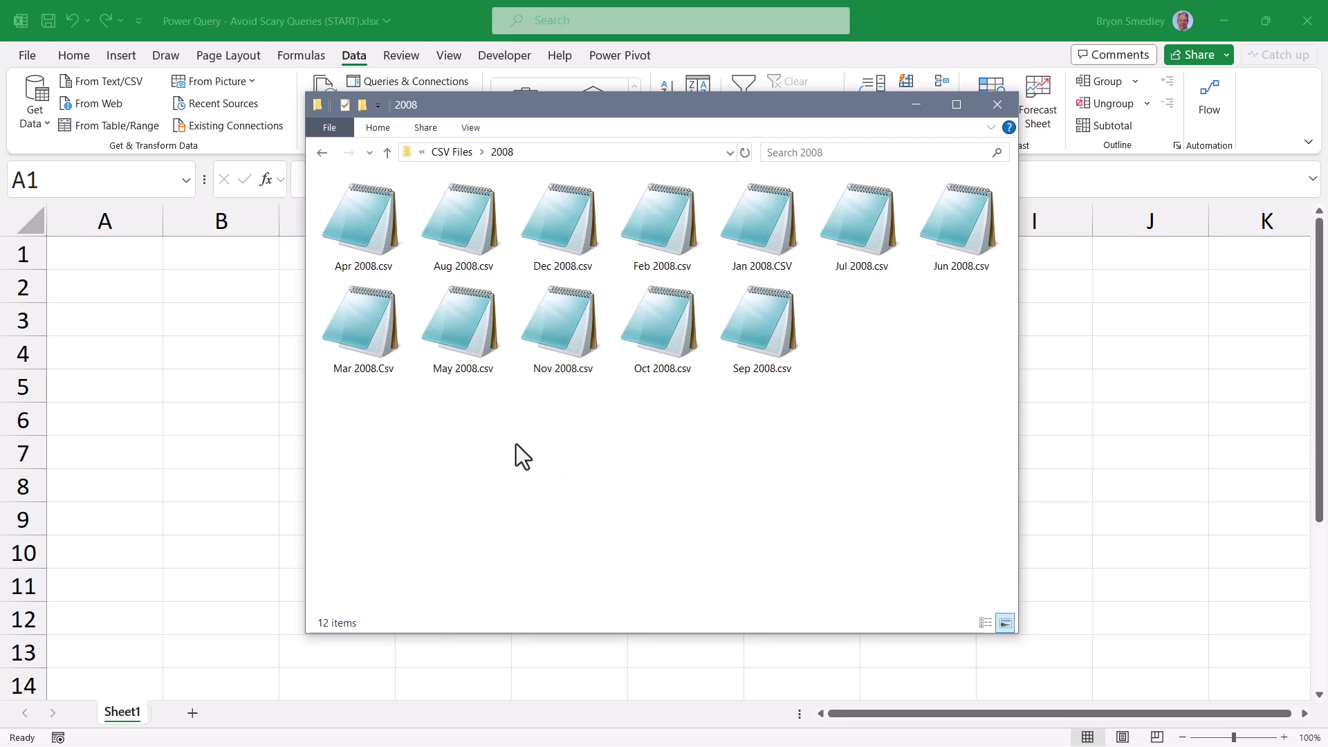
{"action": "key", "text": "Home"}
Step: Open May 2008.csv, examine its first and last rows, close it and go back up to the project folder
{"action": "double_click", "coordinate": [505, 356]}
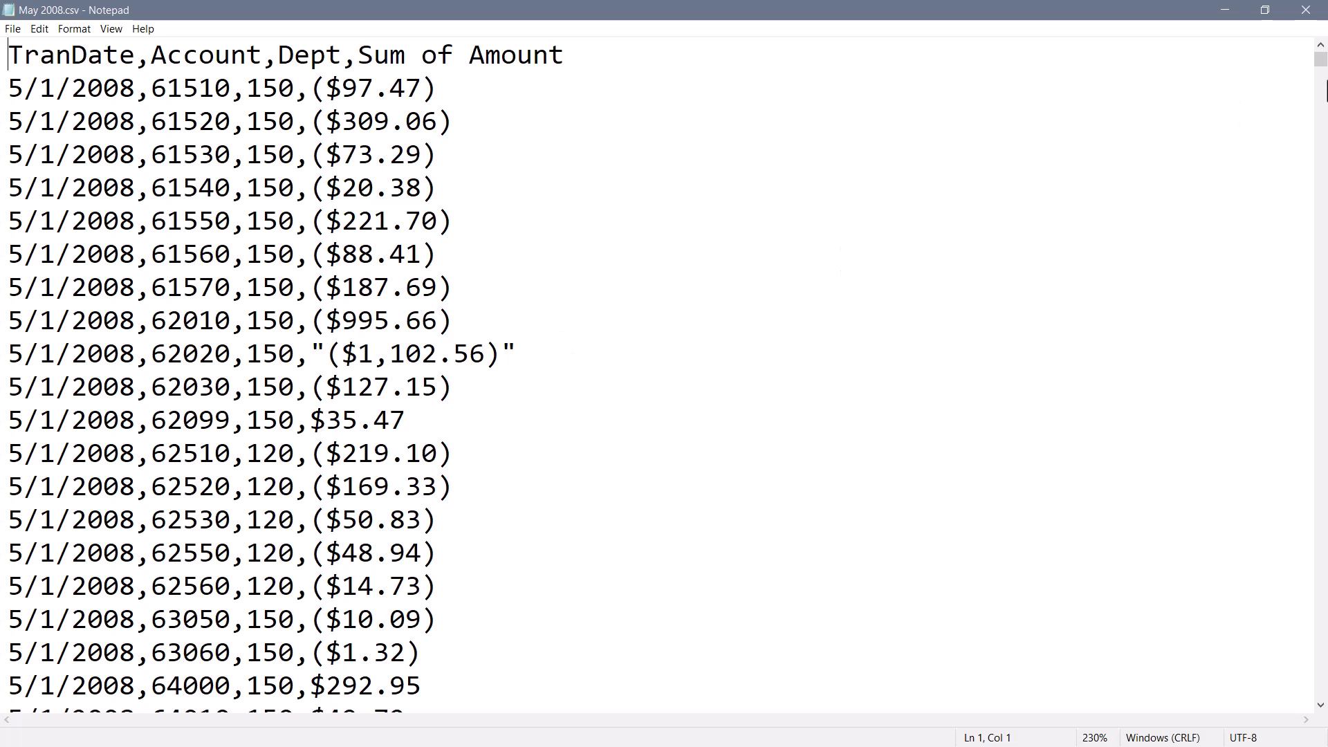
{"action": "key", "text": "ctrl+End"}
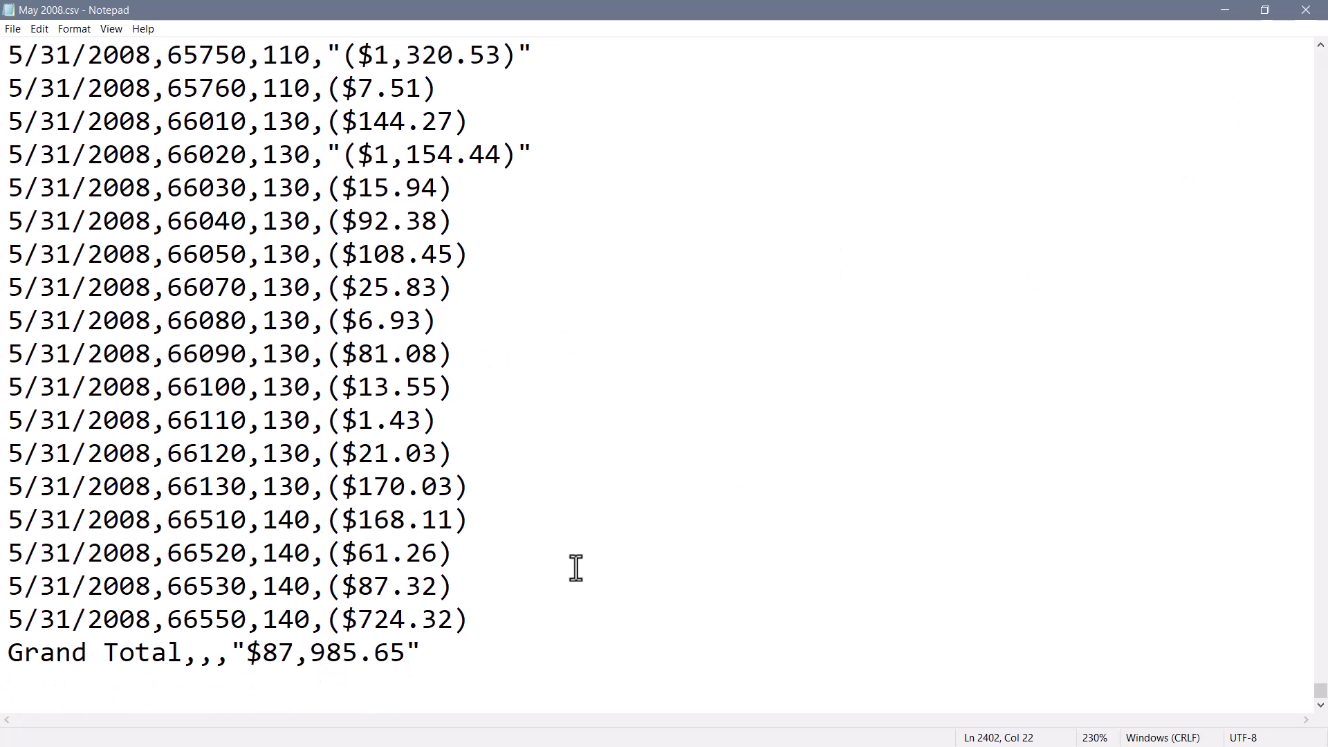
{"action": "key", "text": "alt+F4"}
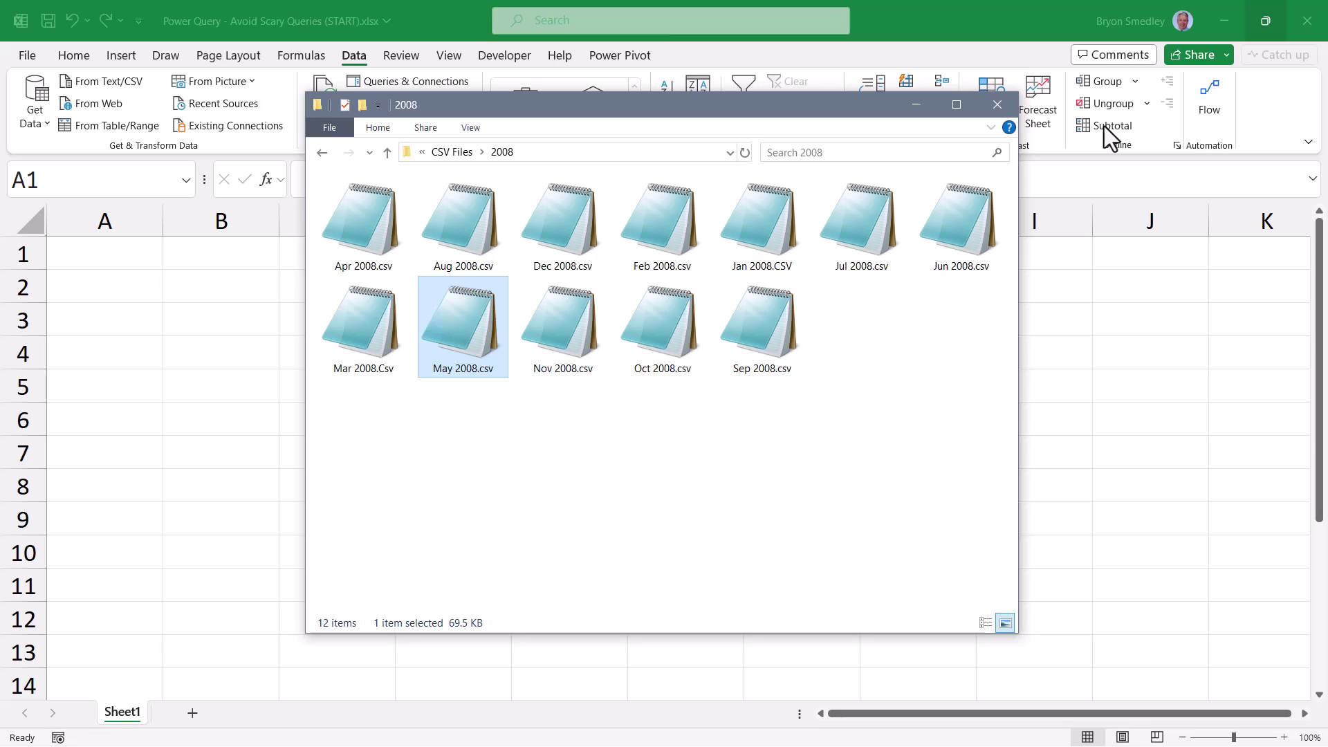
{"action": "key", "text": "alt+Up"}
{"action": "key", "text": "alt+Up"}
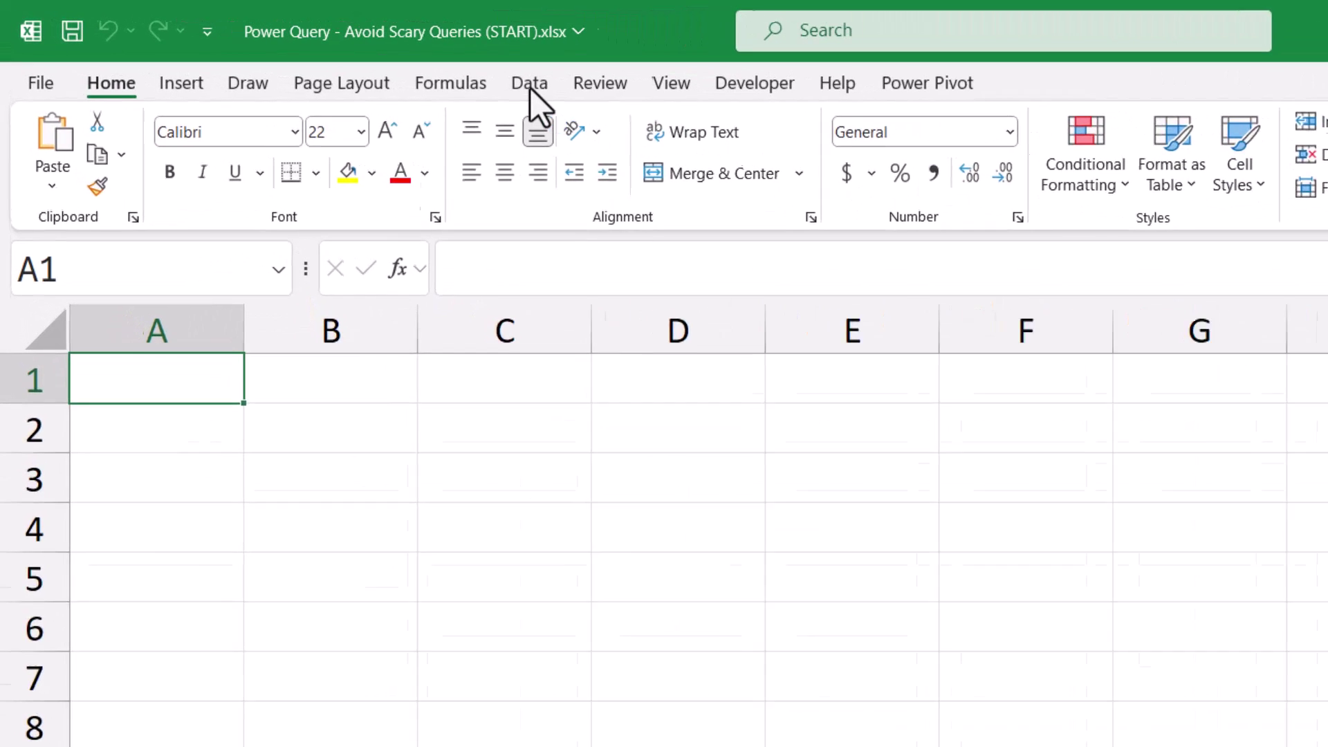
Step: In Excel, import the "Power Query - Avoid Scary Queries" folder as a folder query and open it for transformation
{"action": "left_click", "coordinate": [353, 56]}
{"action": "left_click", "coordinate": [52, 149]}
{"action": "mouse_move", "coordinate": [175, 233]}
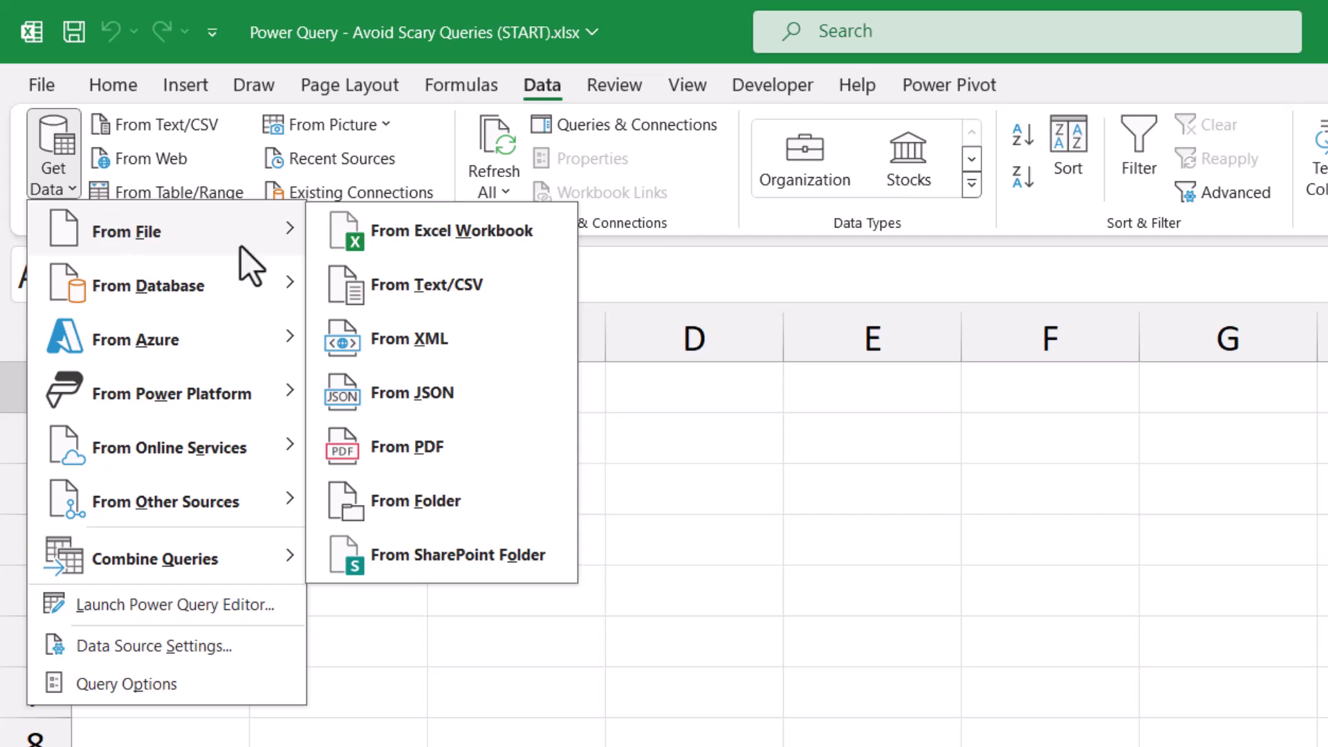
{"action": "left_click", "coordinate": [535, 494]}
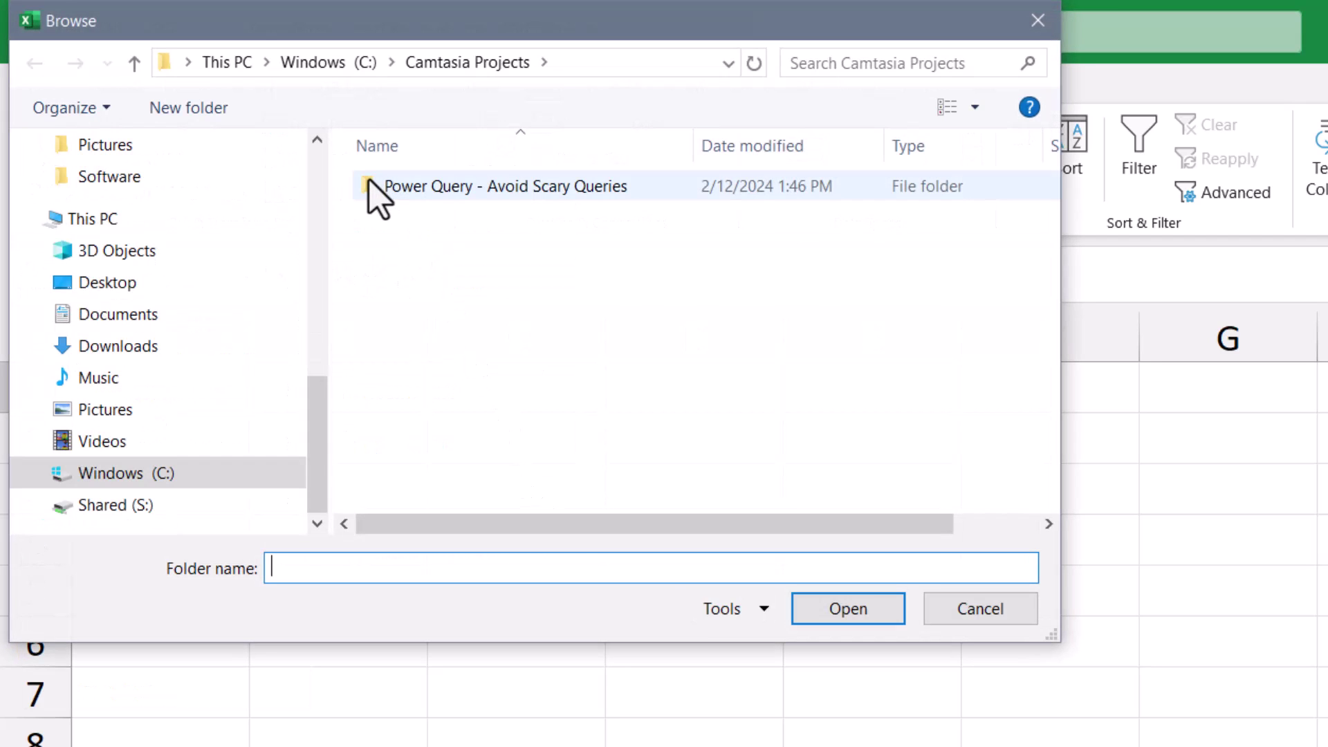
{"action": "double_click", "coordinate": [370, 182]}
{"action": "left_click", "coordinate": [884, 609]}
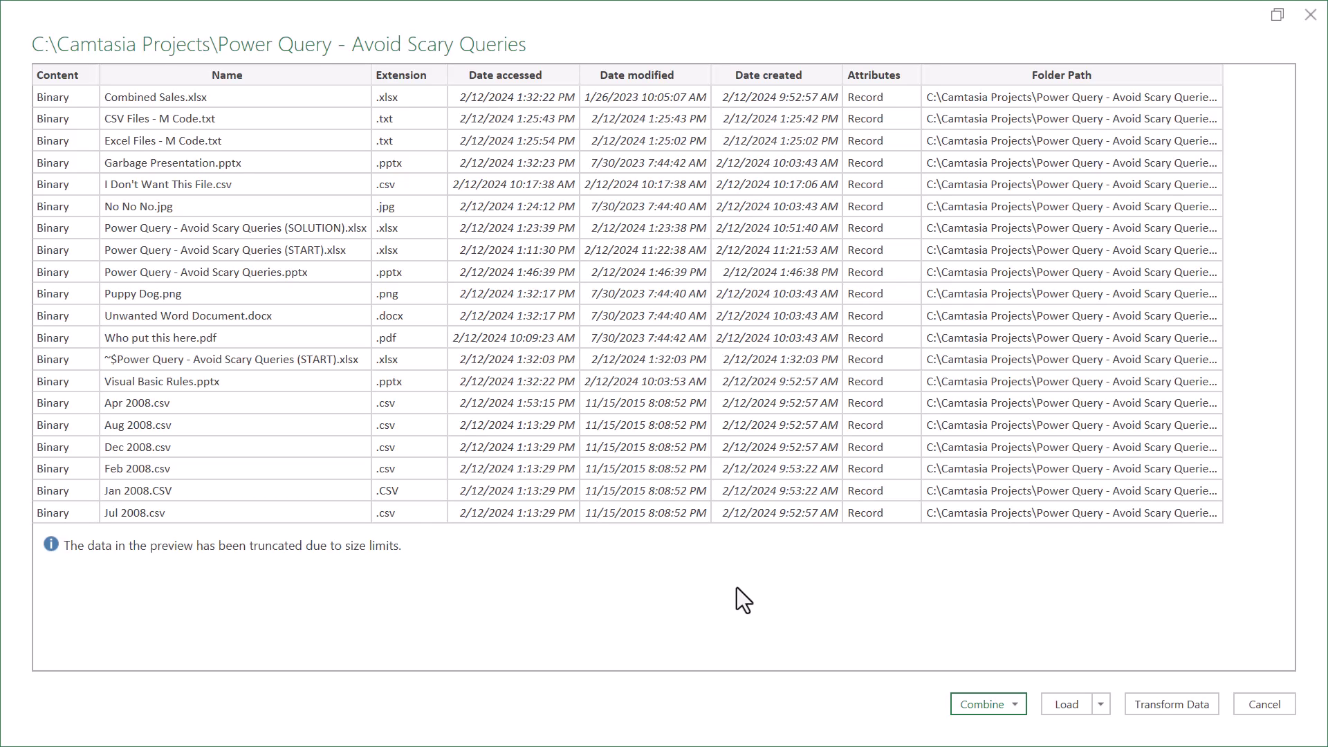
{"action": "left_click", "coordinate": [1150, 703]}
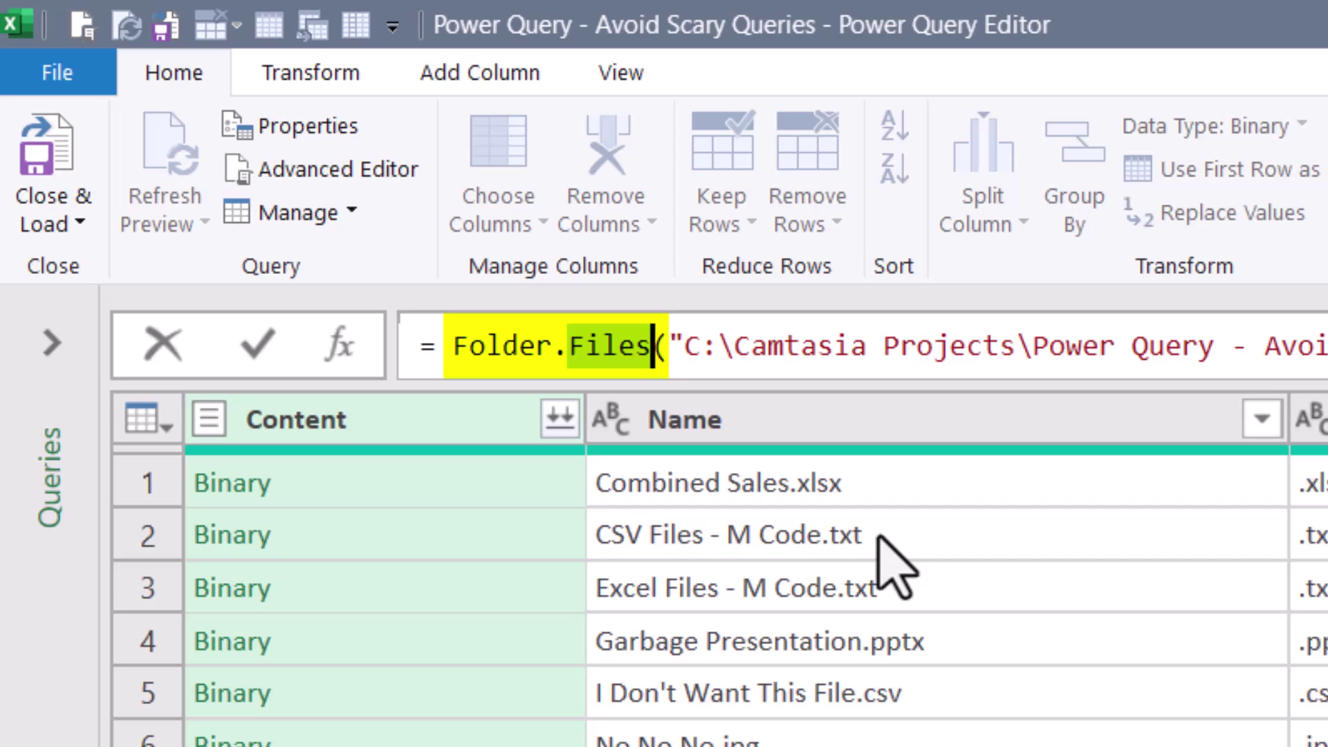
Step: Change the function in the Source step's formula to Folder.Contents
{"action": "type", "text": "Co"}
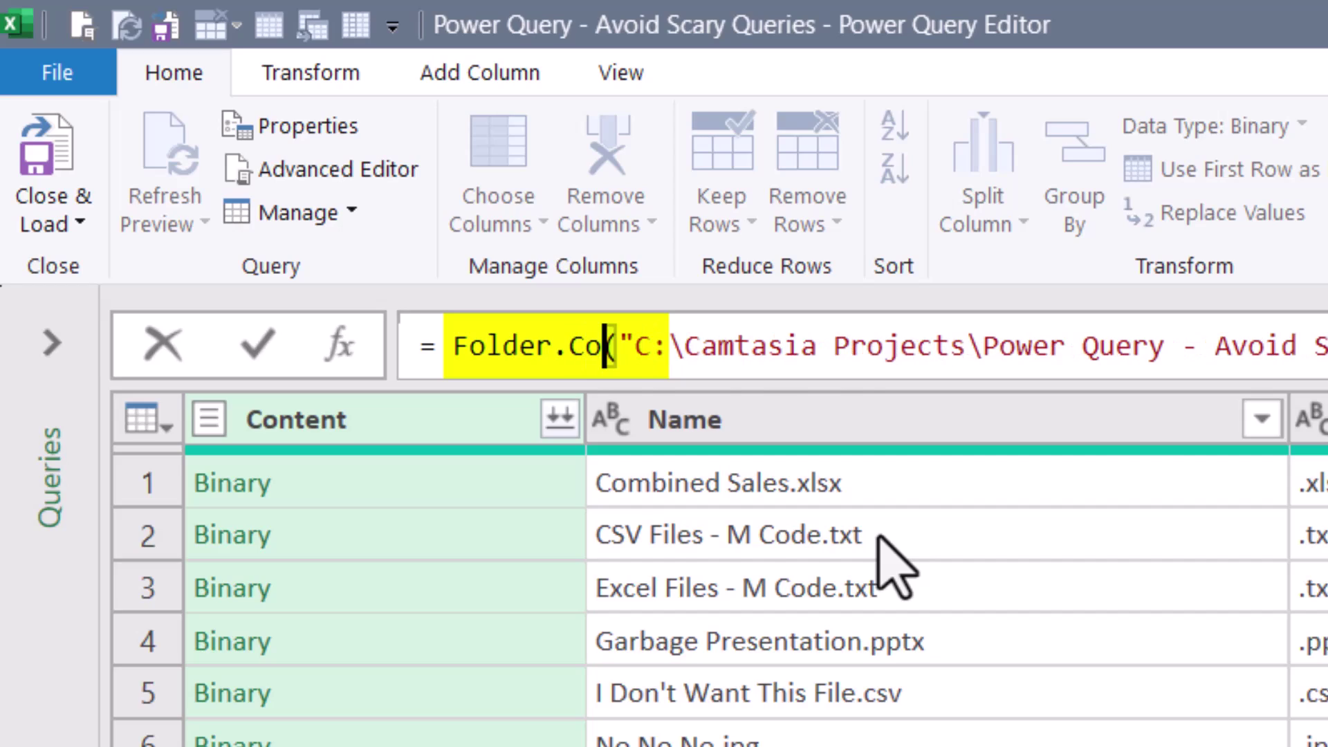
{"action": "key", "text": "Tab"}
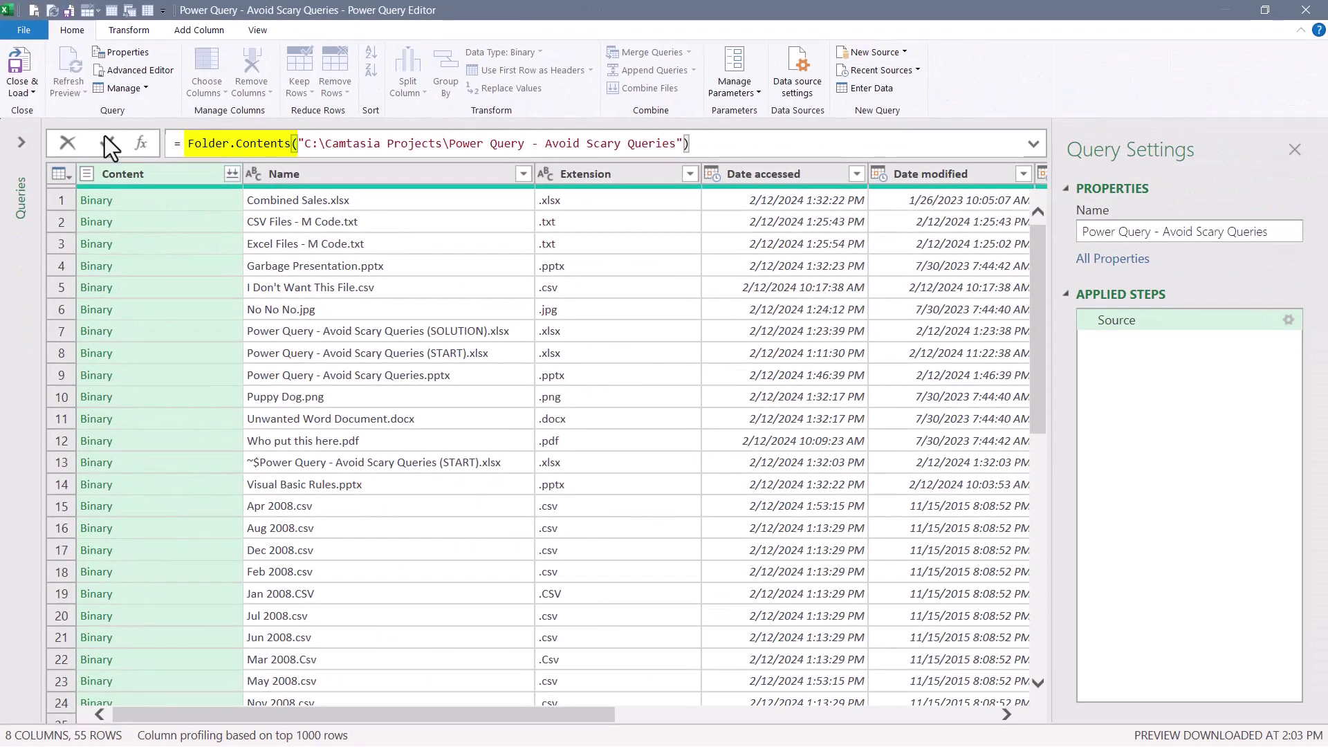
{"action": "left_click", "coordinate": [236, 318]}
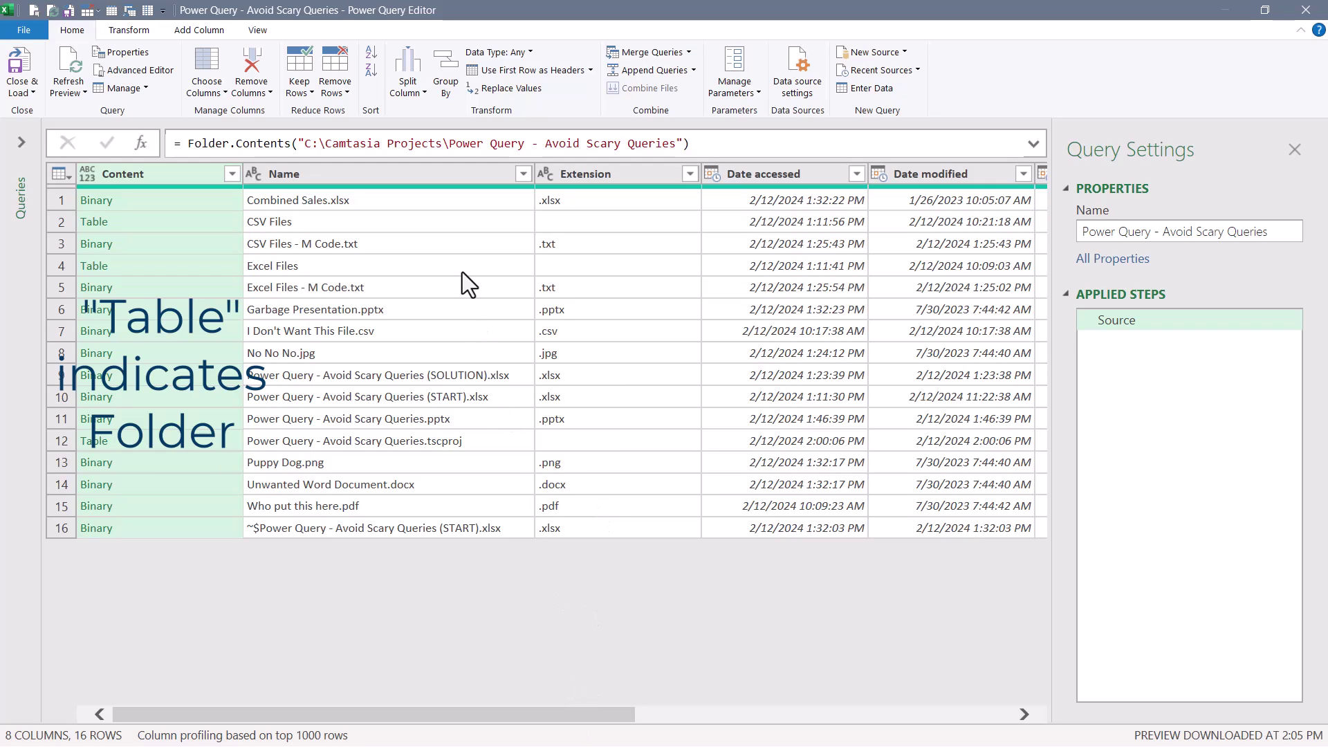
Step: Try excluding rows with a blank Extension, and delete that filter step again
{"action": "left_click", "coordinate": [691, 175]}
{"action": "left_click", "coordinate": [397, 413]}
{"action": "left_click", "coordinate": [584, 612]}
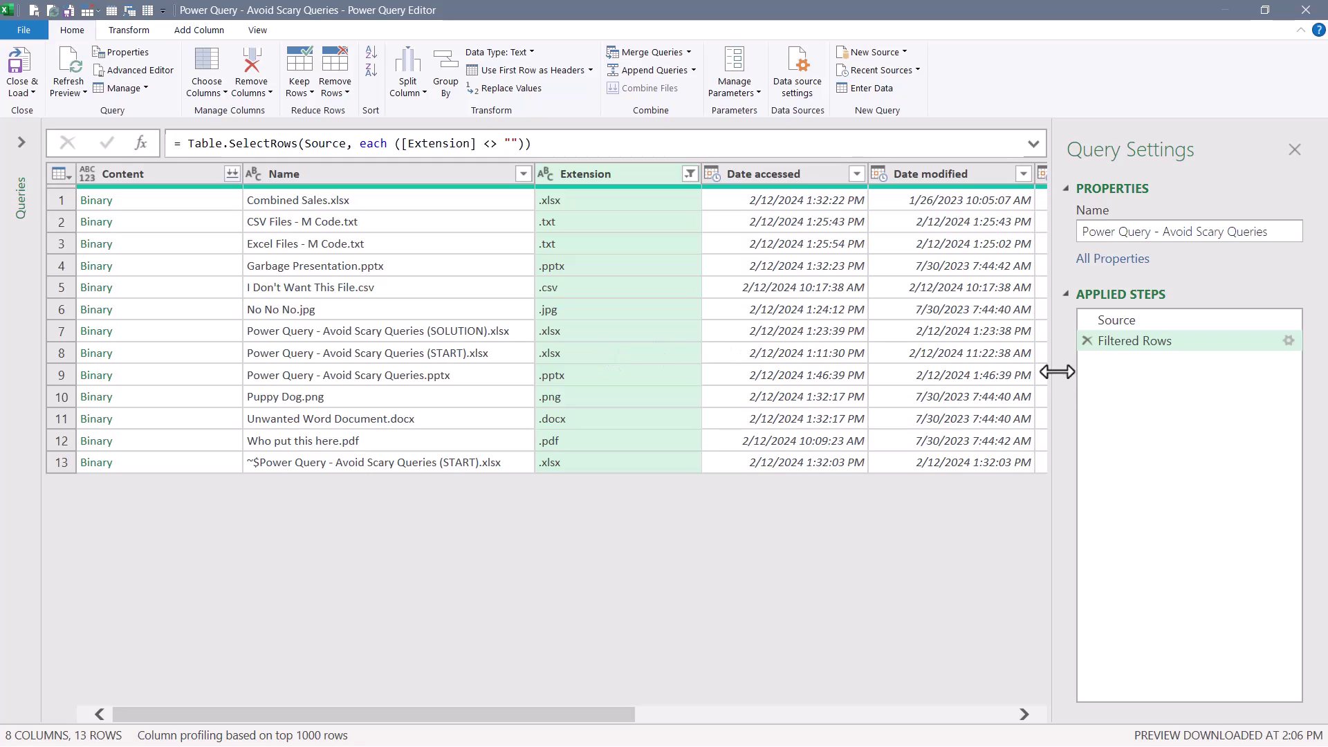
{"action": "left_click", "coordinate": [1085, 340]}
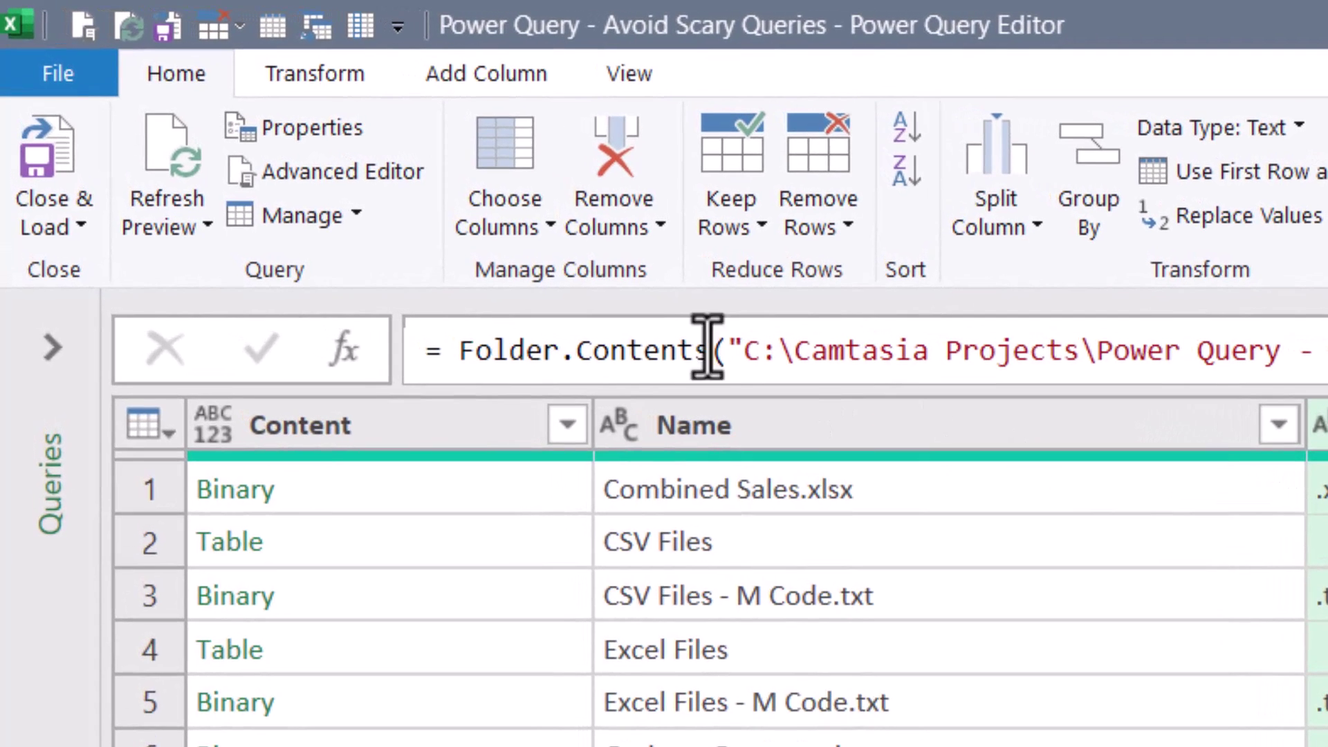
Step: Change the function in the Source step's formula back to Folder.Files
{"action": "left_click", "coordinate": [633, 349]}
{"action": "double_click", "coordinate": [633, 350]}
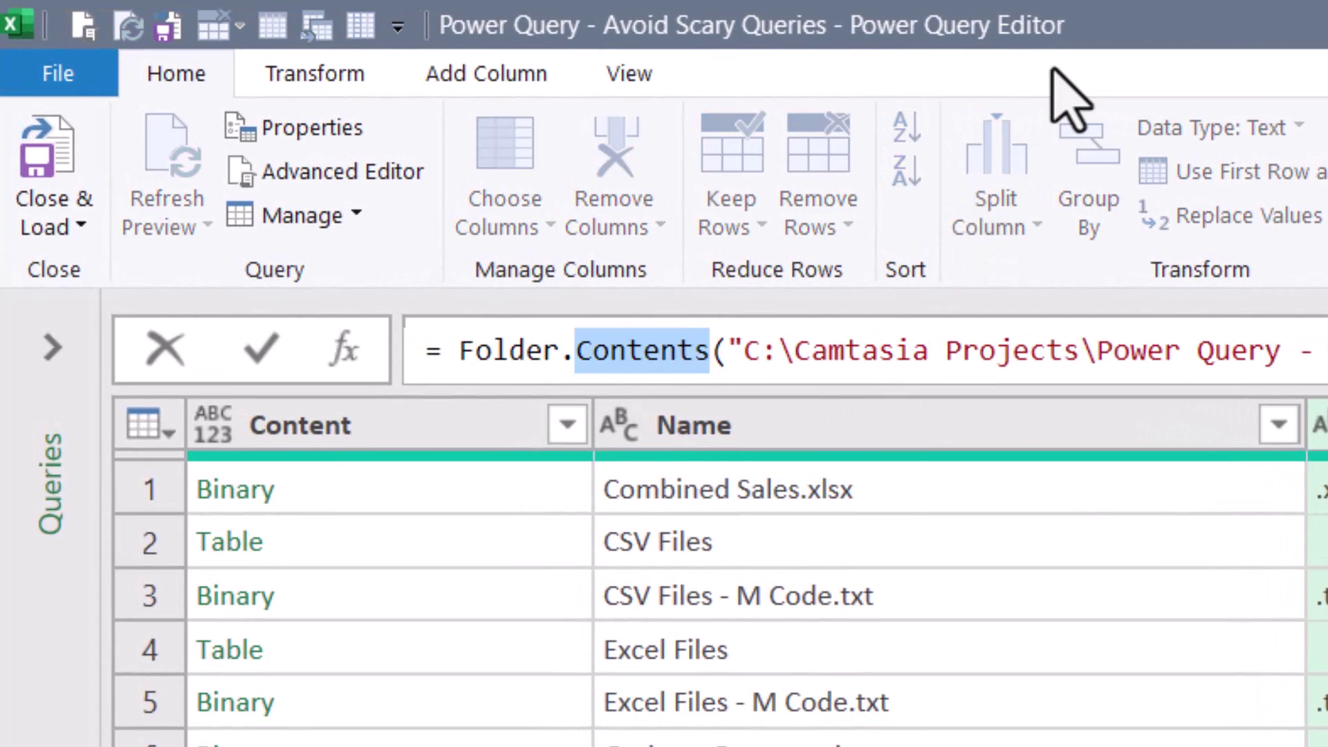
{"action": "type", "text": "File"}
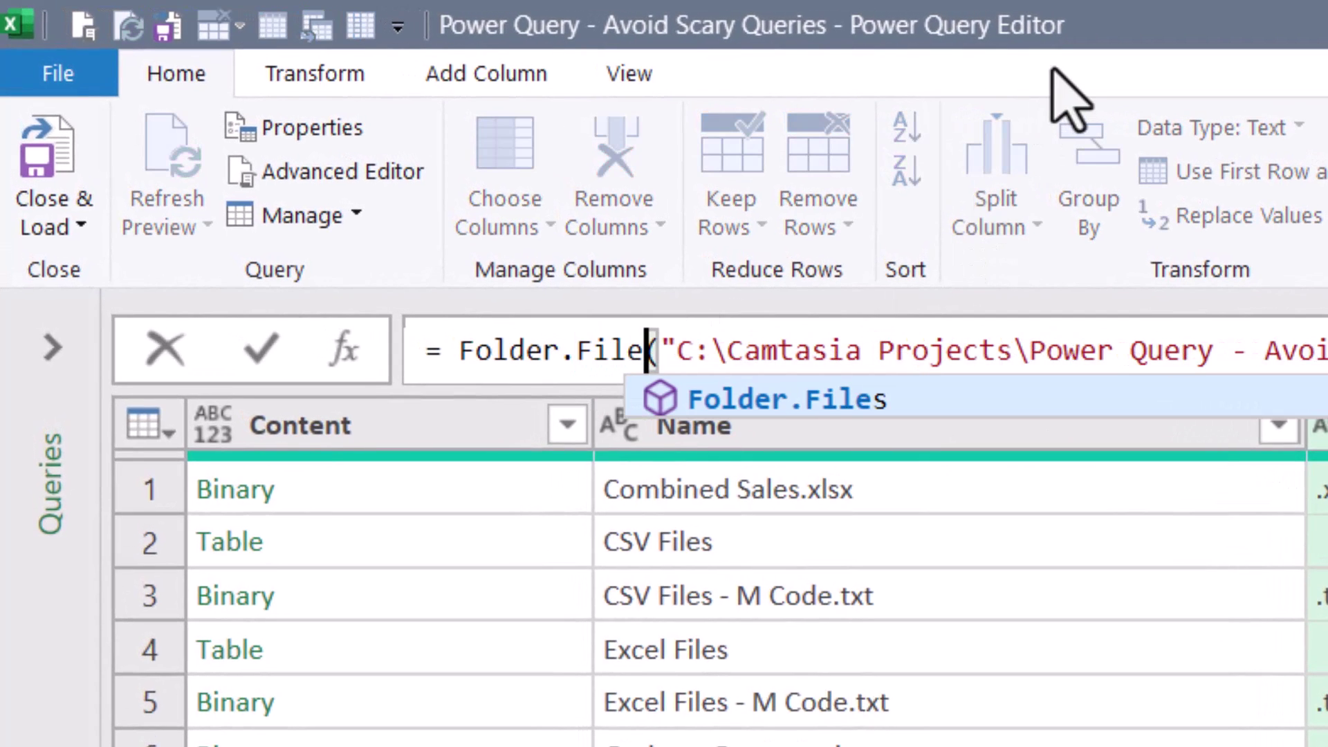
{"action": "type", "text": "s"}
{"action": "key", "text": "Return"}
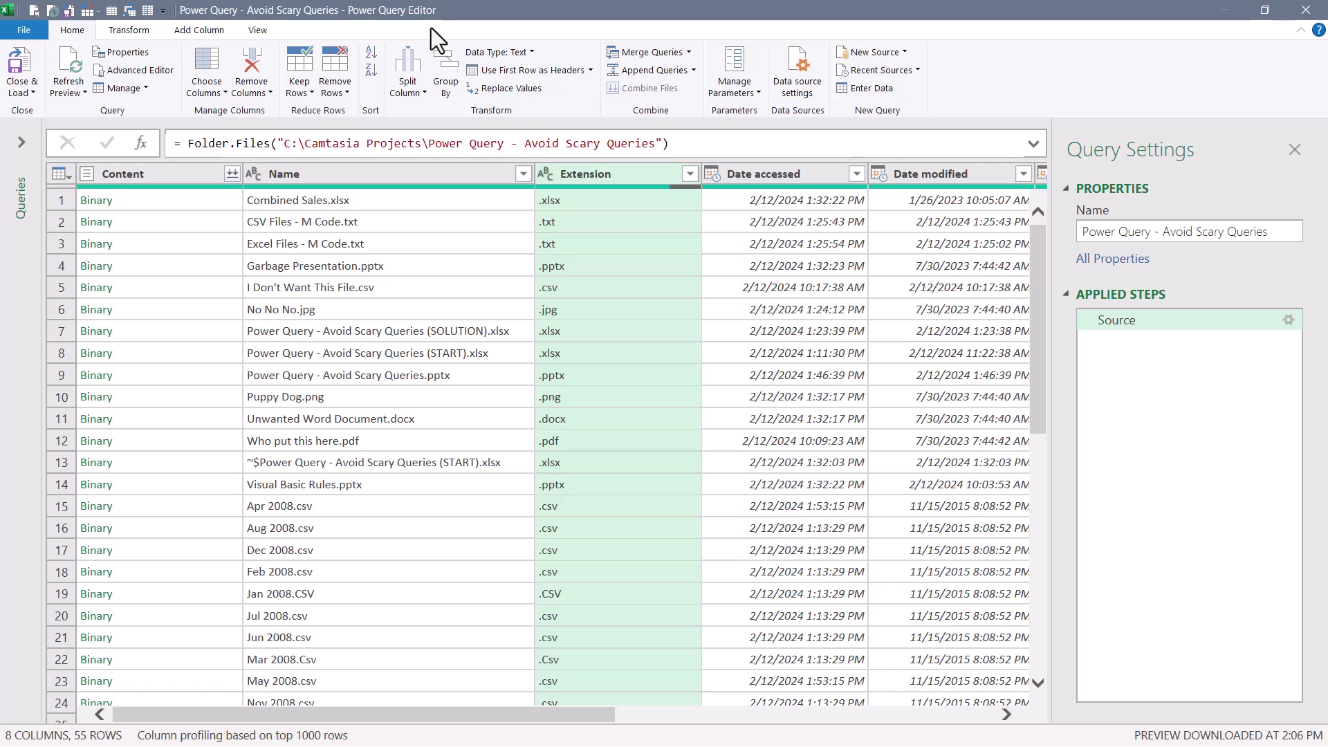
{"action": "left_click", "coordinate": [688, 175]}
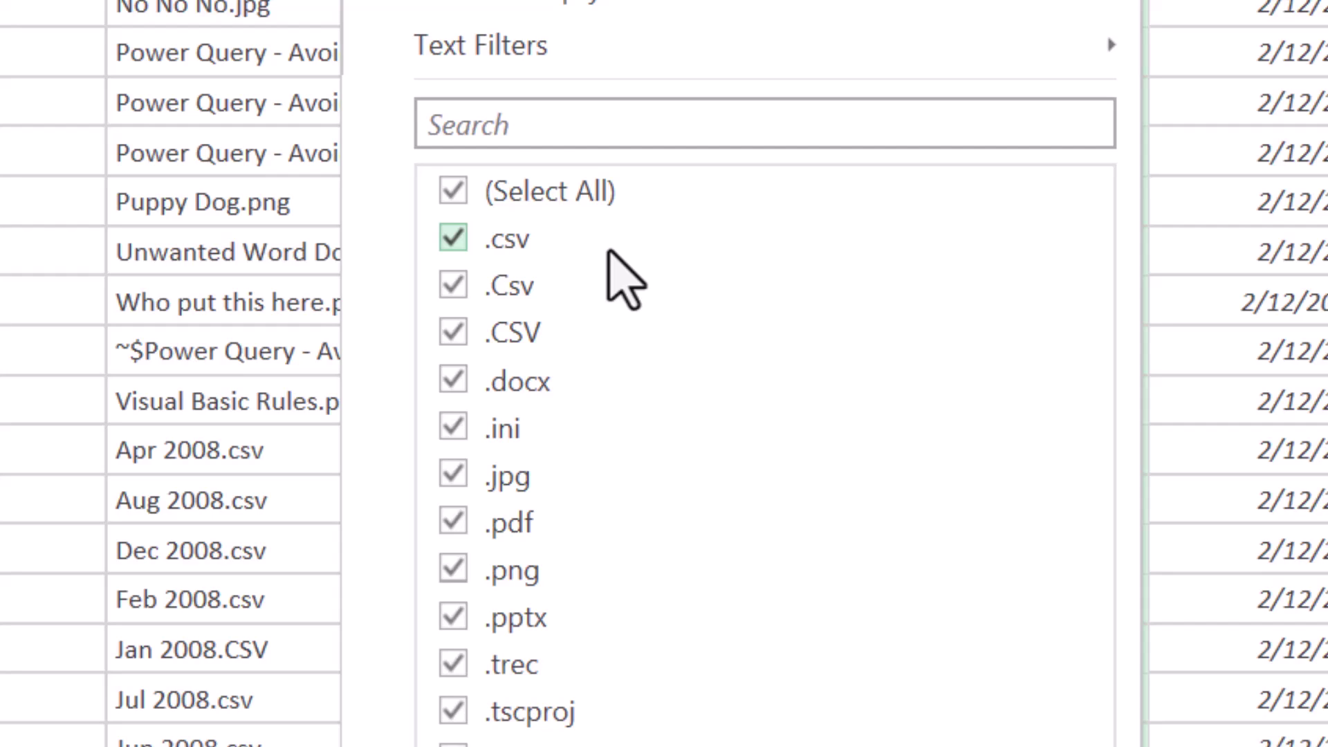
{"action": "left_click", "coordinate": [572, 195]}
{"action": "left_click", "coordinate": [454, 242]}
{"action": "left_click", "coordinate": [453, 335]}
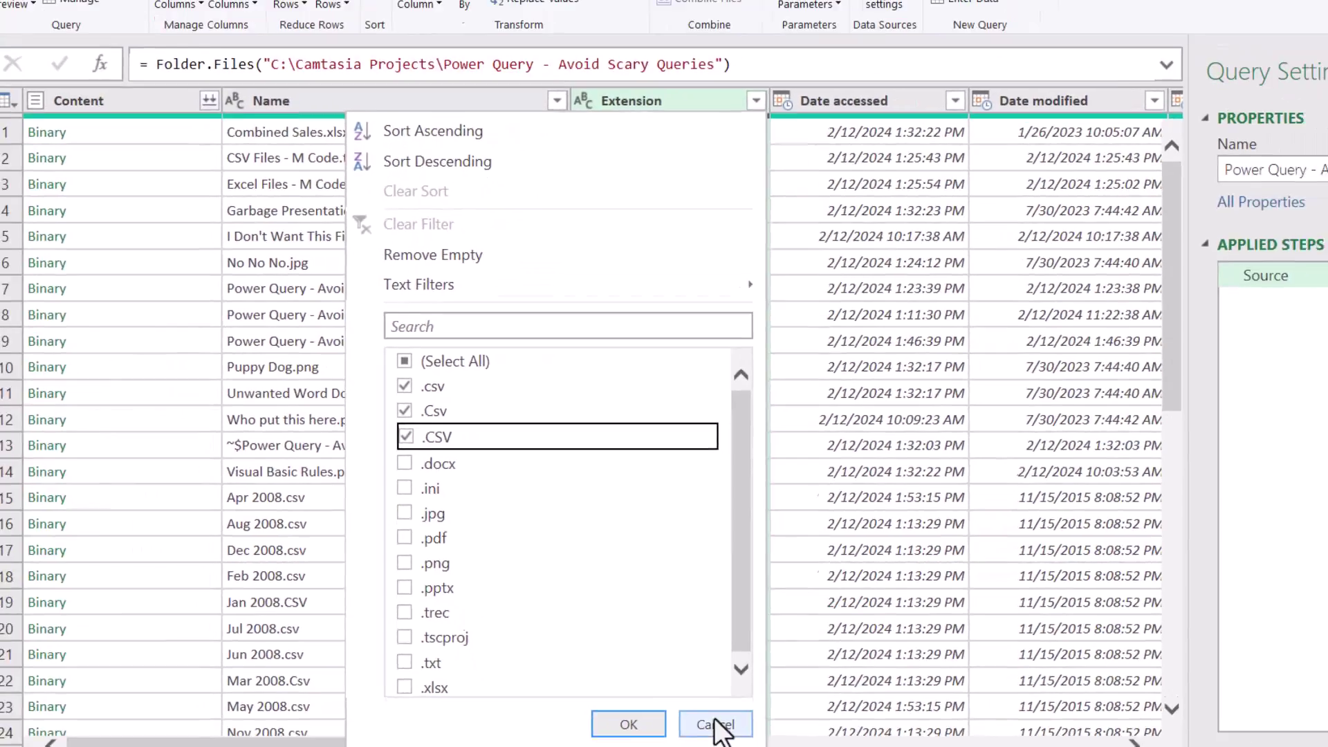
{"action": "left_click", "coordinate": [712, 723]}
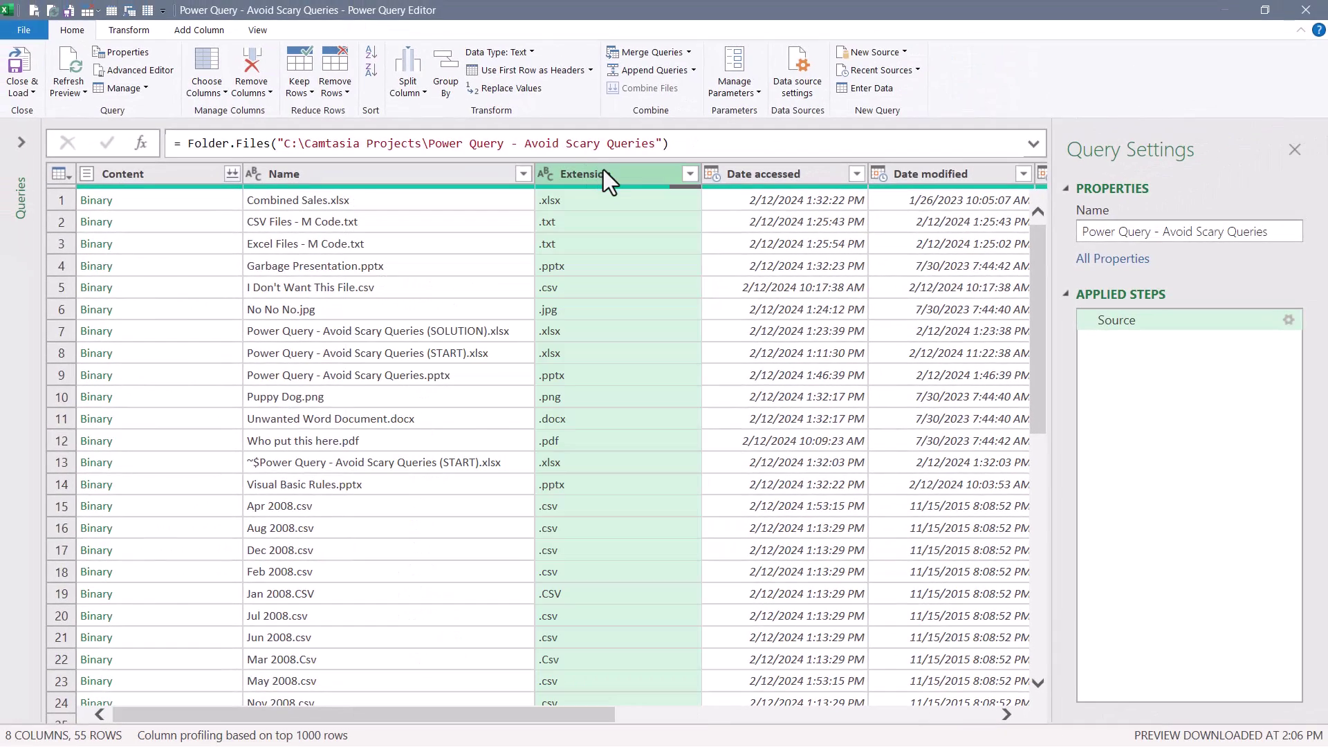
Step: Convert the file extensions in the Extension column to uppercase
{"action": "right_click", "coordinate": [605, 171]}
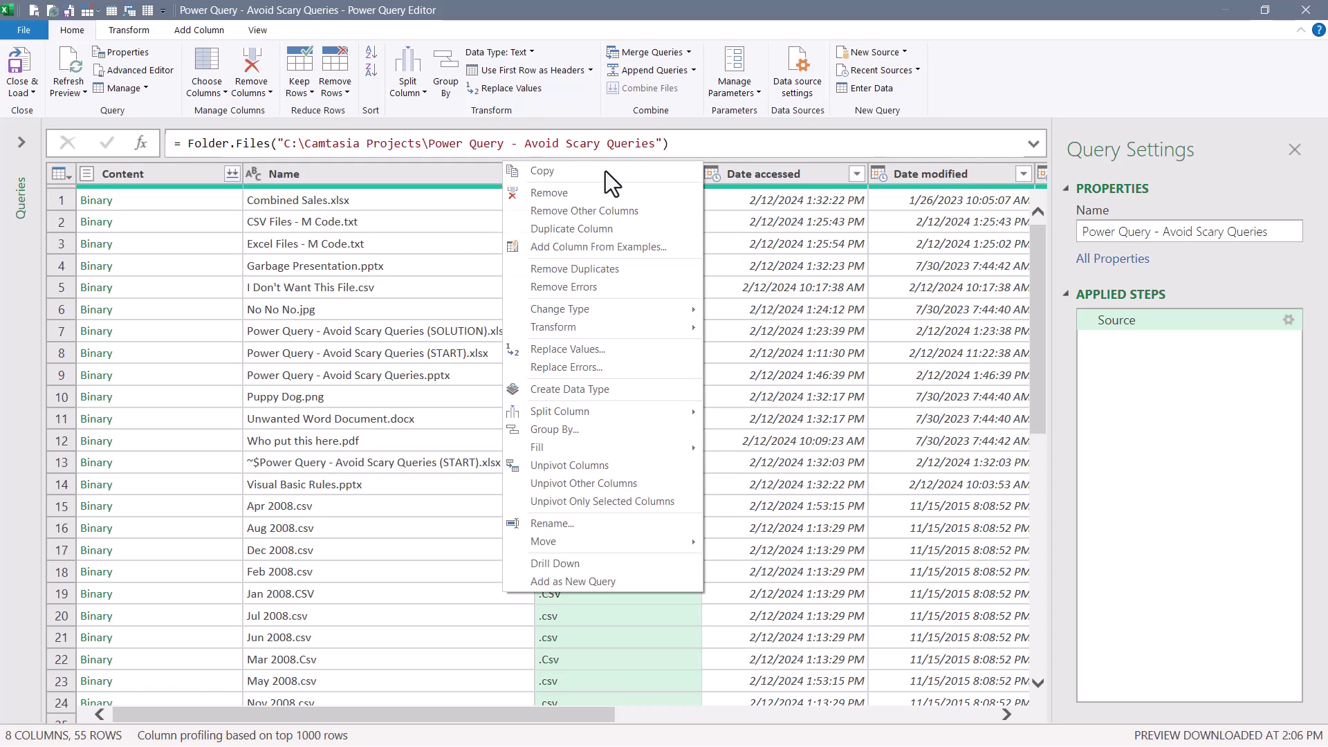
{"action": "mouse_move", "coordinate": [587, 332]}
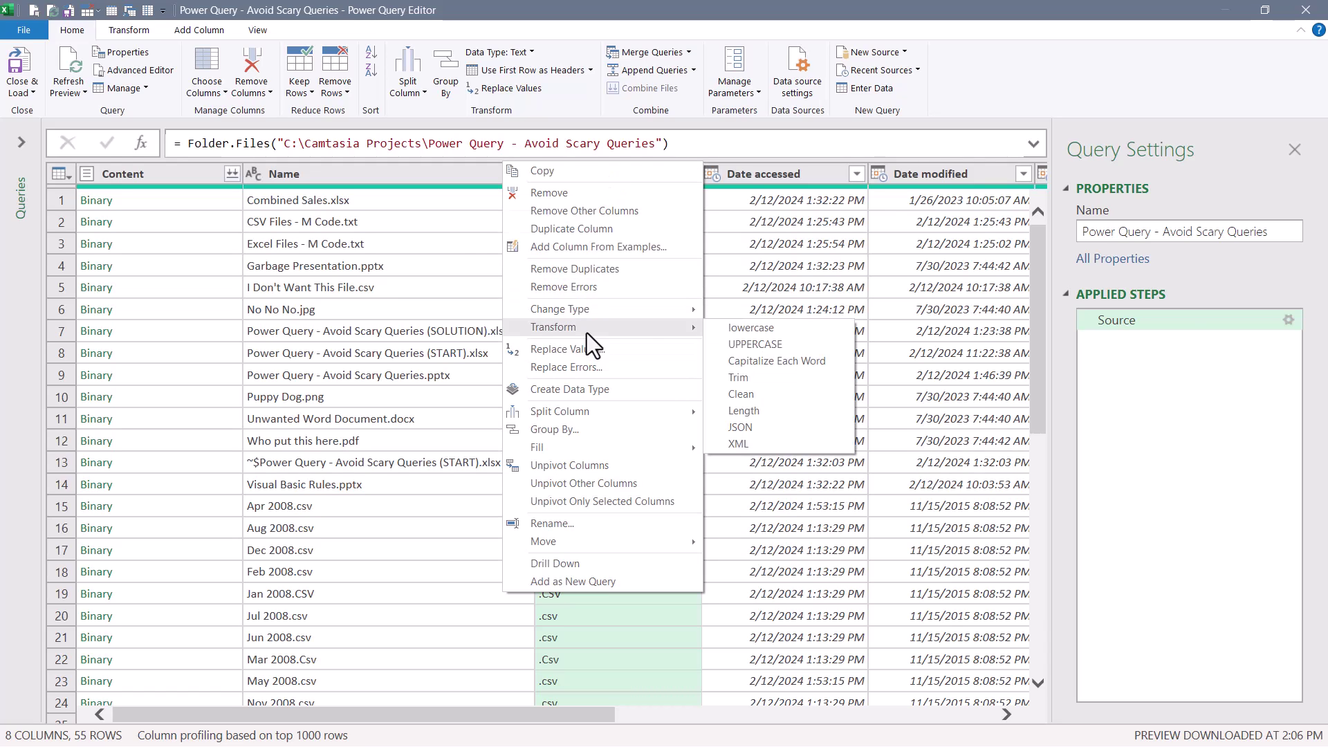
{"action": "left_click", "coordinate": [794, 342]}
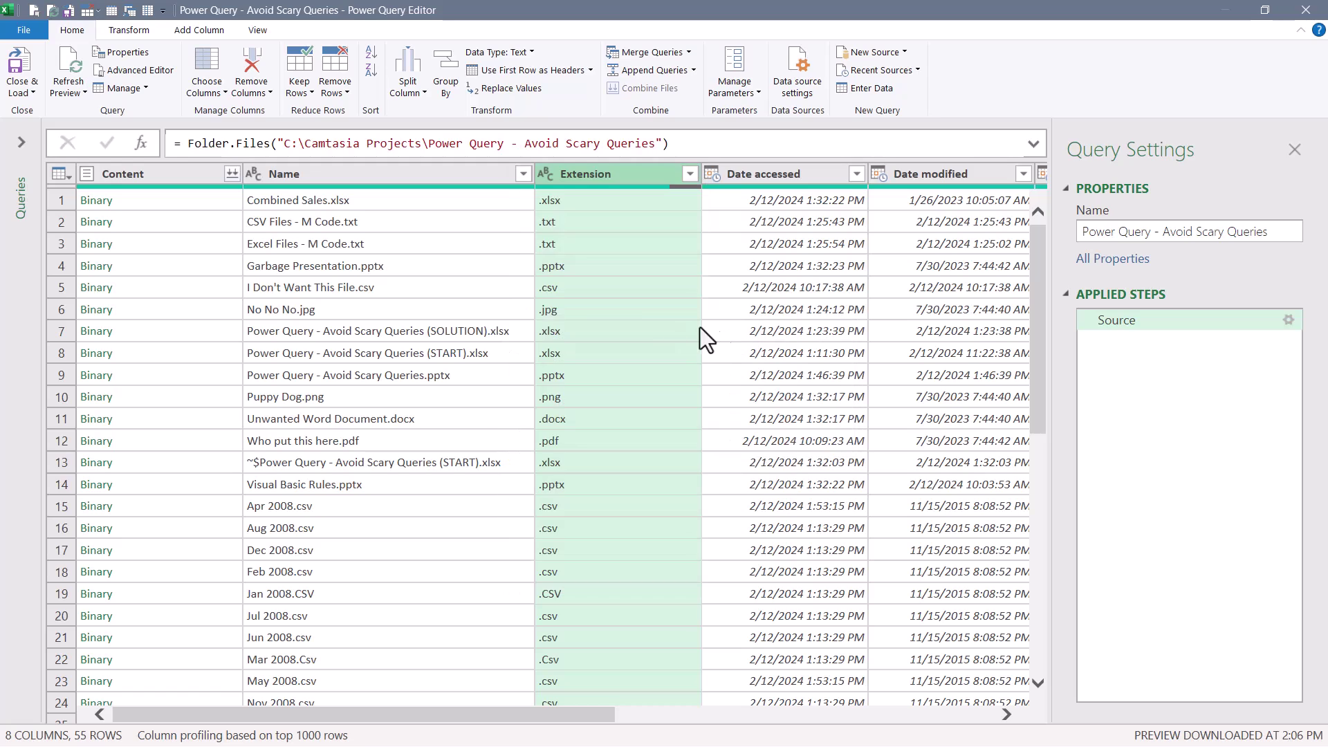
Step: Filter the Extension column to keep only the .CSV files
{"action": "left_click", "coordinate": [689, 173]}
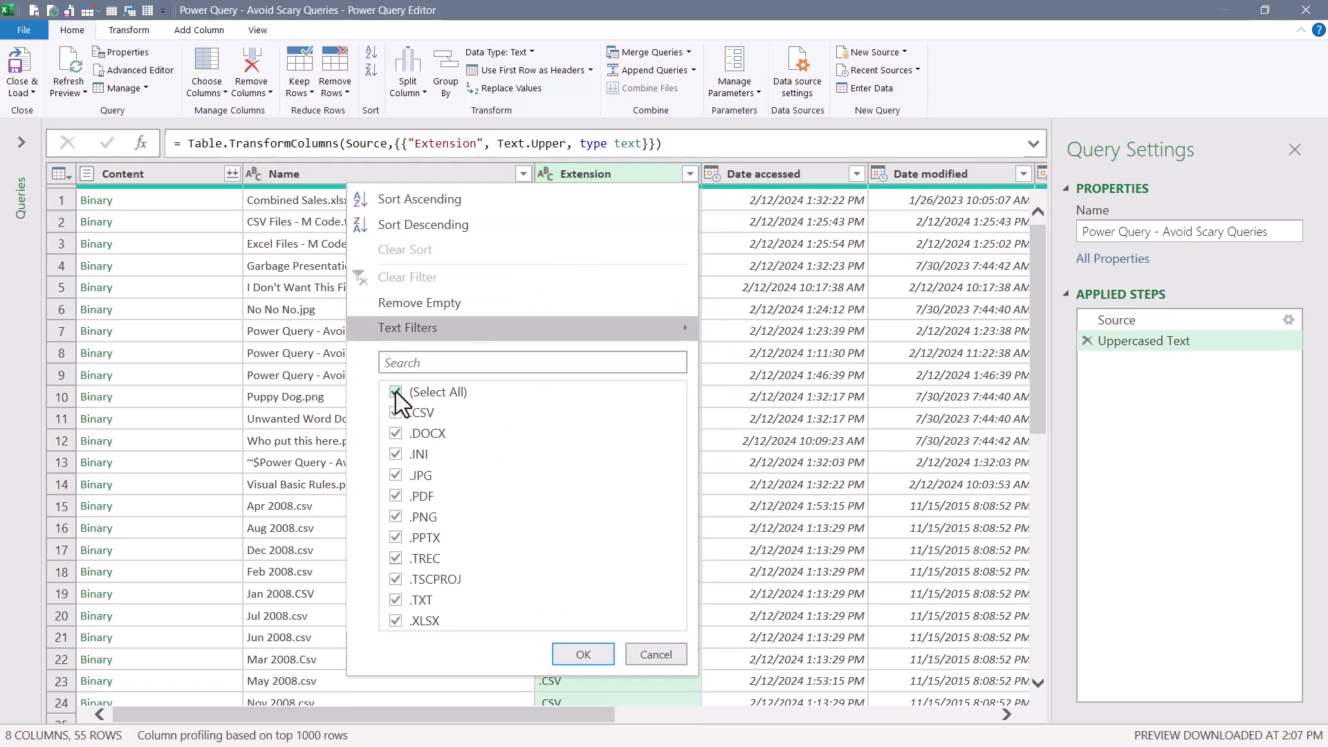
{"action": "left_click", "coordinate": [397, 393]}
{"action": "left_click", "coordinate": [396, 414]}
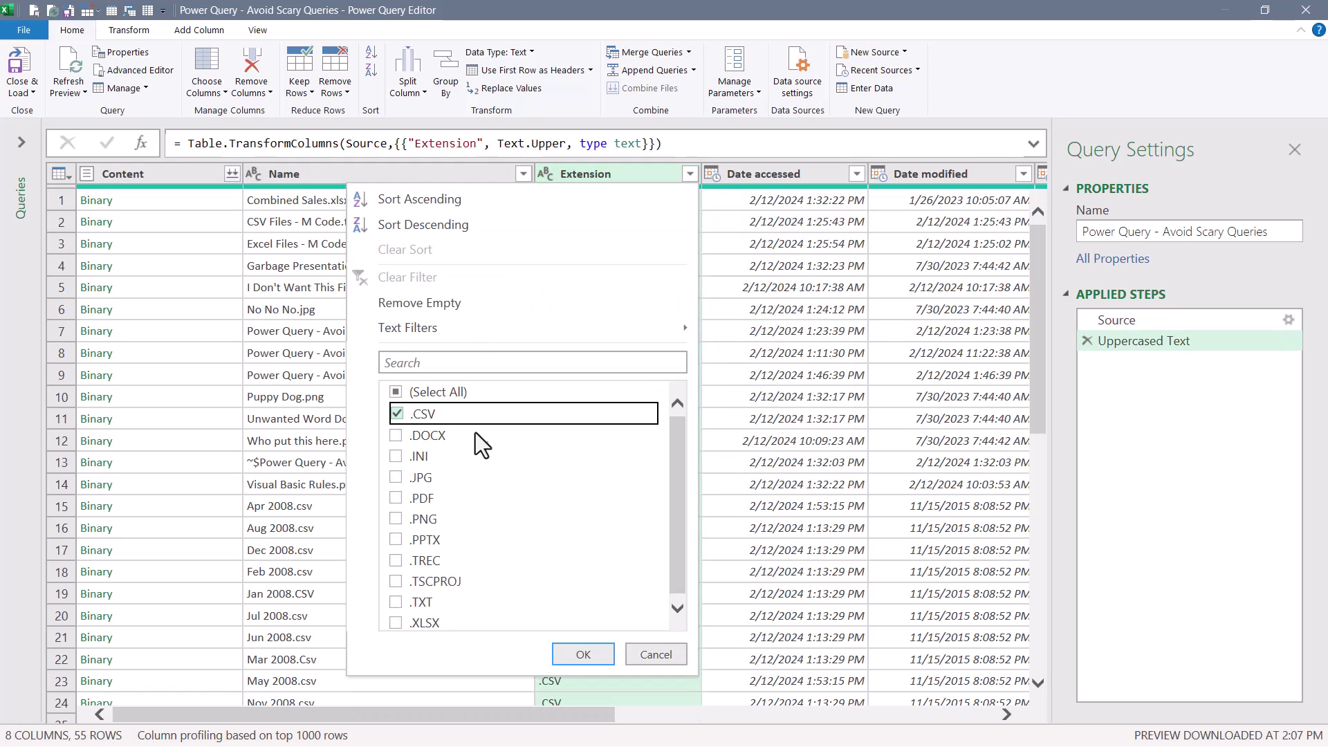
{"action": "left_click", "coordinate": [583, 653]}
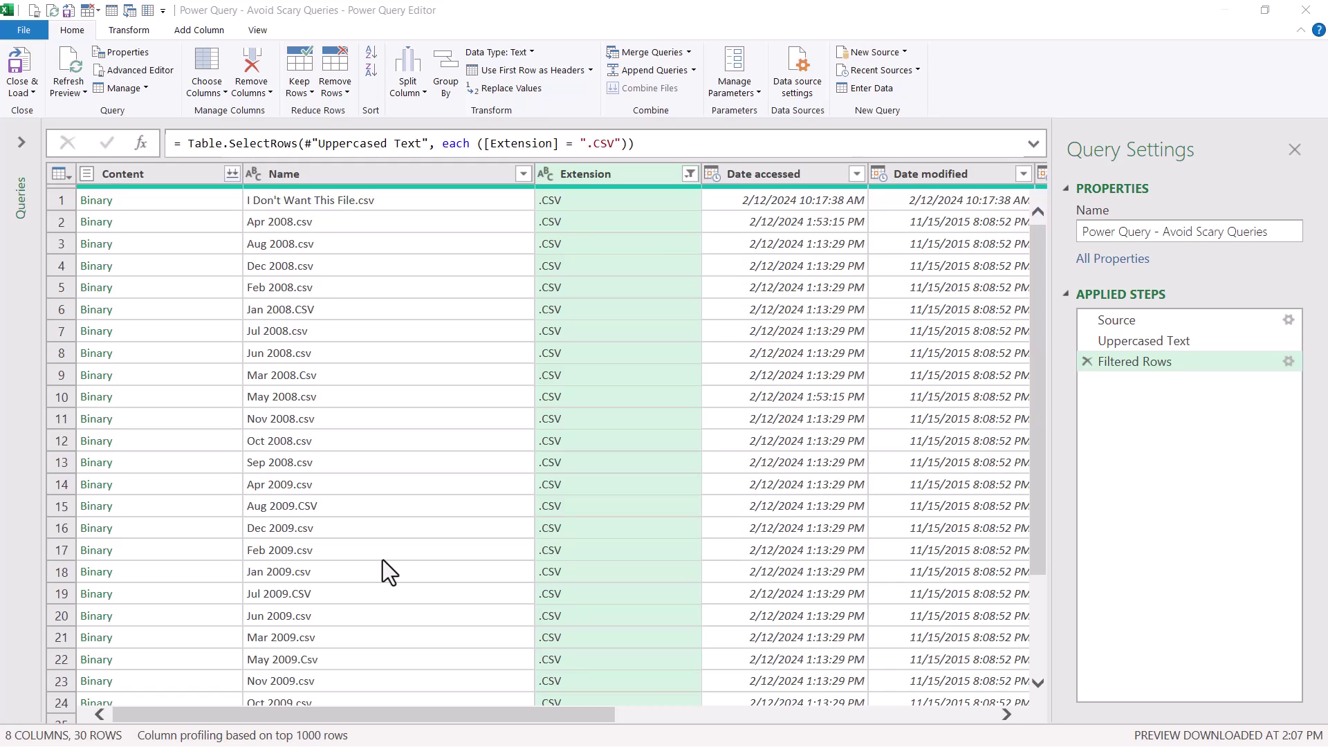
Step: Move the Folder Path column between Name and Extension, and widen it to show the full paths
{"action": "left_click_drag", "start_coordinate": [456, 714], "coordinate": [927, 744]}
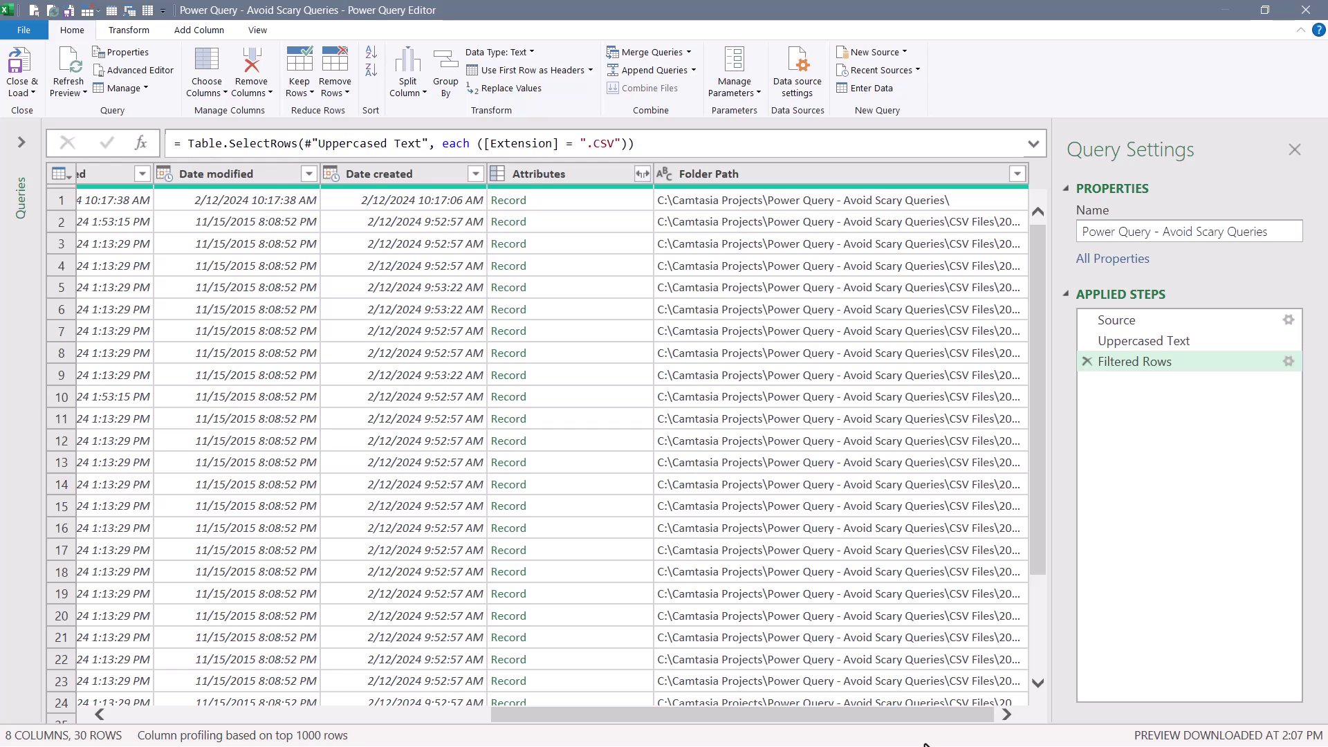
{"action": "left_click", "coordinate": [762, 173]}
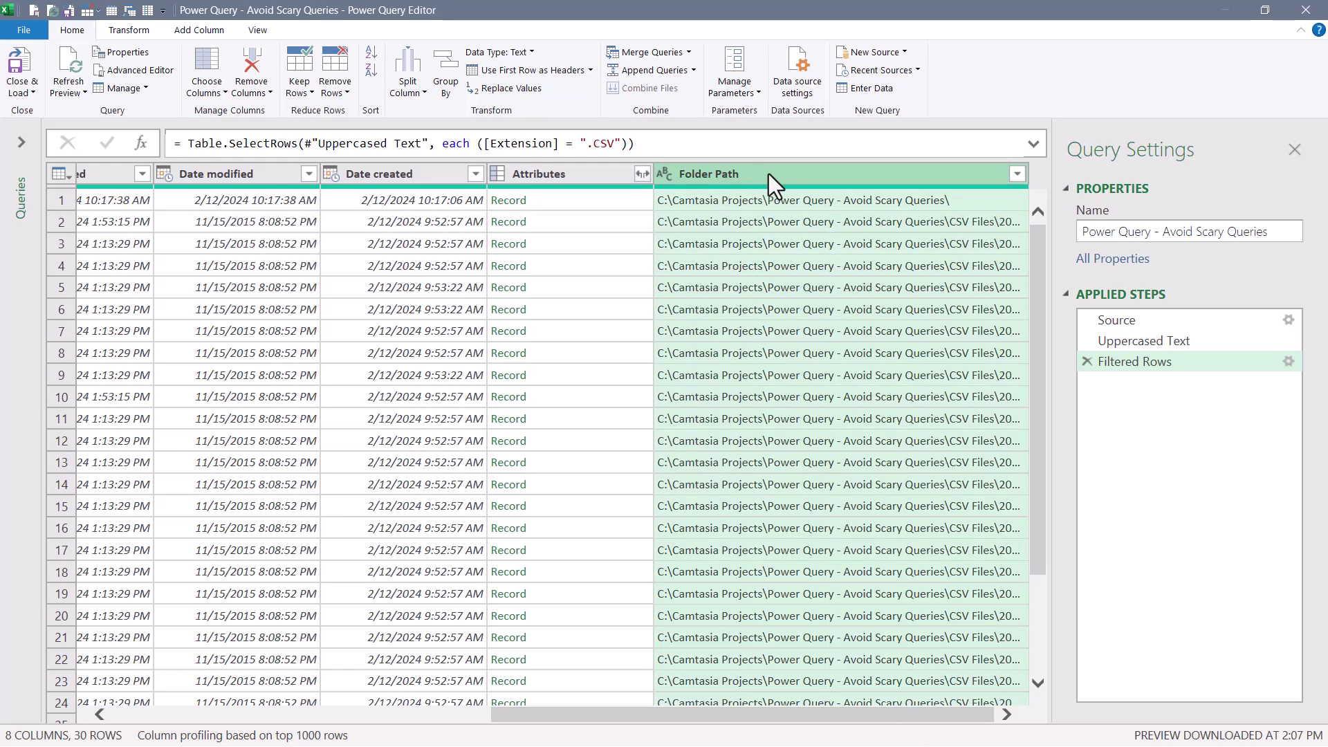
{"action": "left_click_drag", "start_coordinate": [775, 175], "coordinate": [534, 207]}
{"action": "left_click_drag", "start_coordinate": [912, 171], "coordinate": [1001, 170]}
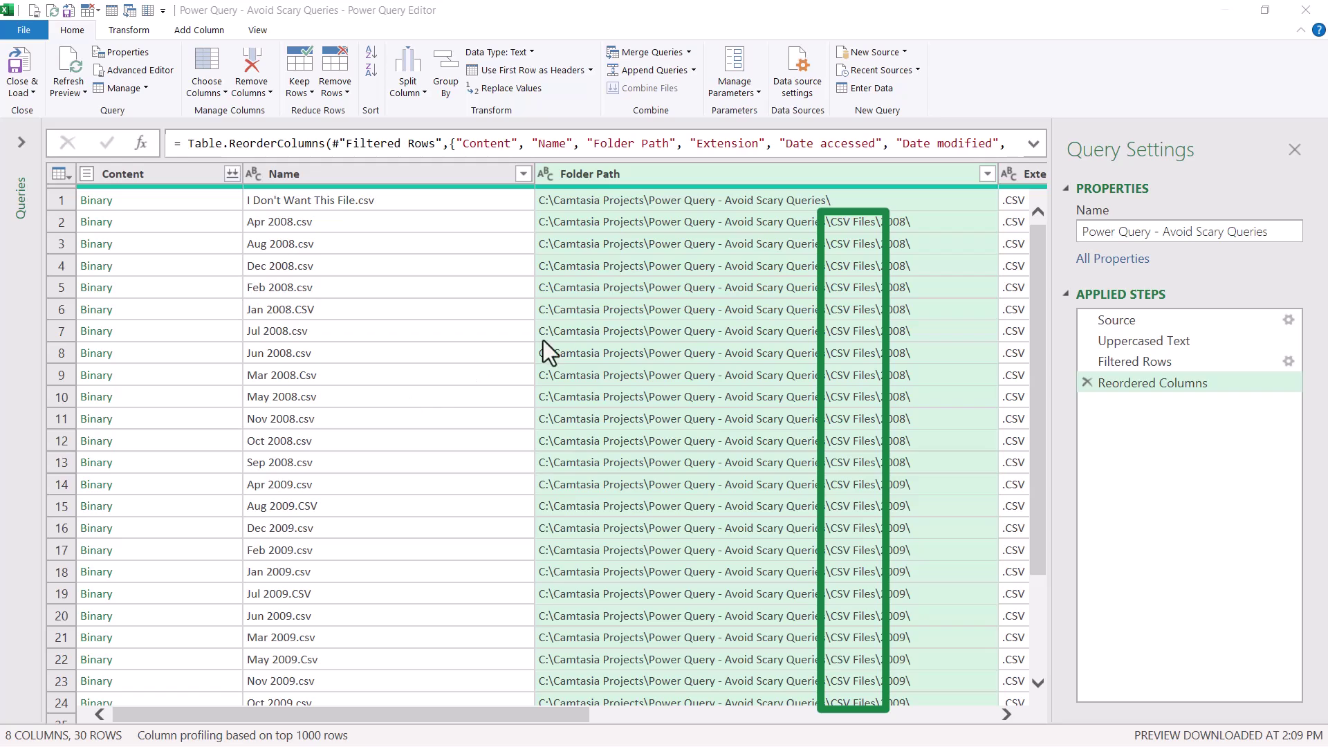
Step: Filter the Folder Path column to keep rows whose path contains "\CSV Files\"
{"action": "left_click", "coordinate": [988, 173]}
{"action": "mouse_move", "coordinate": [923, 325]}
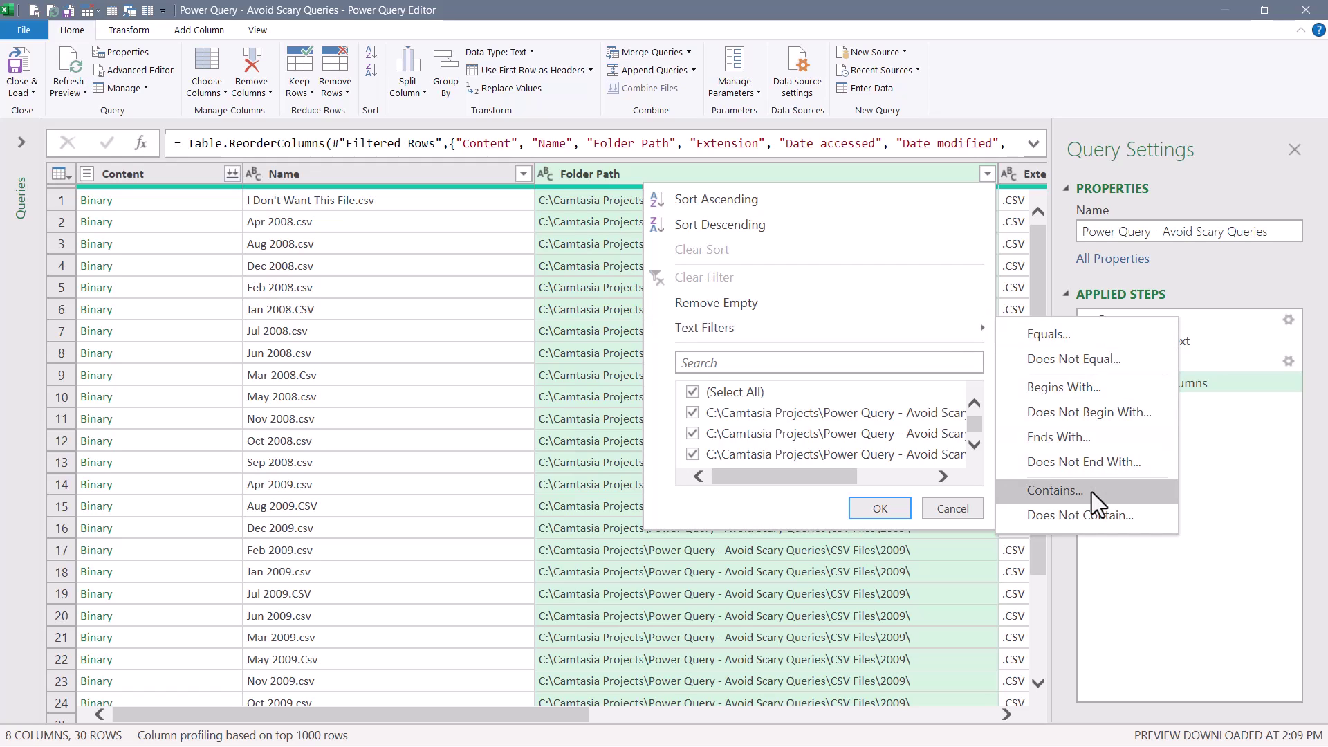
{"action": "left_click", "coordinate": [1071, 491]}
{"action": "type", "text": "\\"}
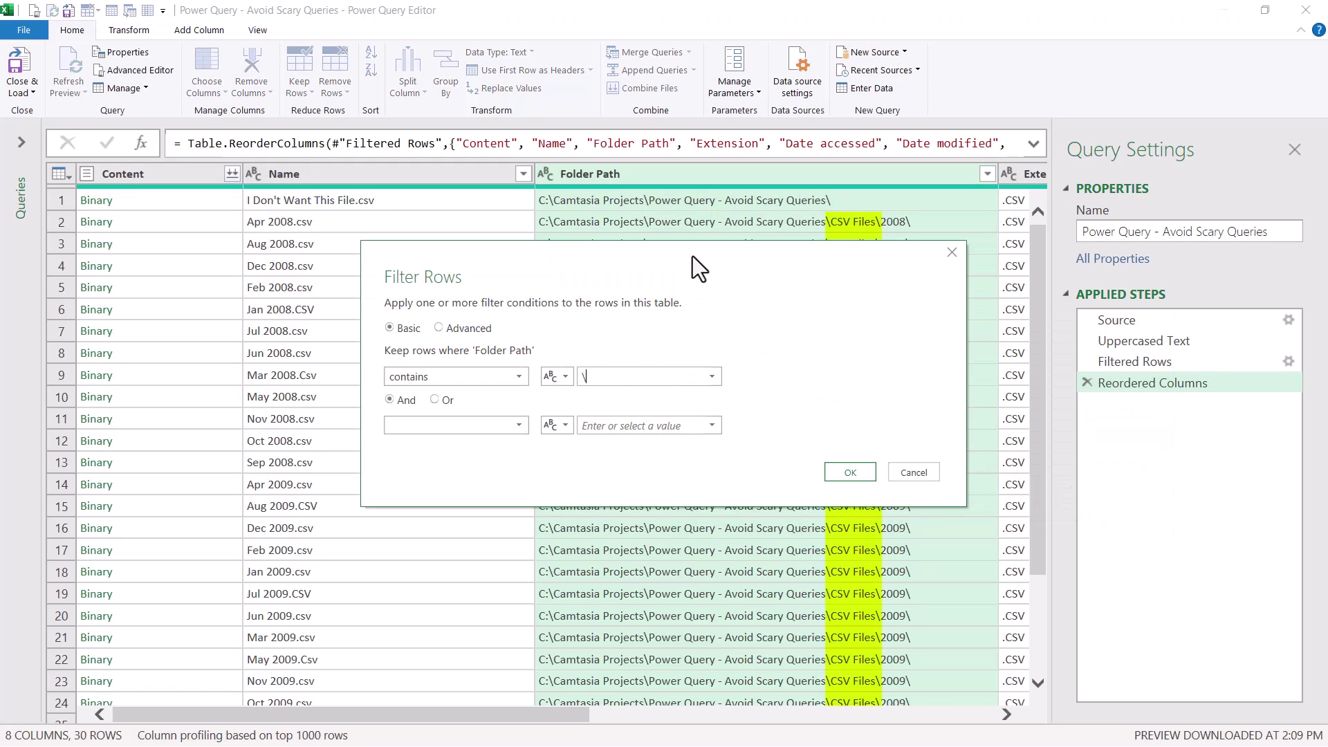
{"action": "type", "text": "CSV Files\\"}
{"action": "left_click", "coordinate": [848, 472]}
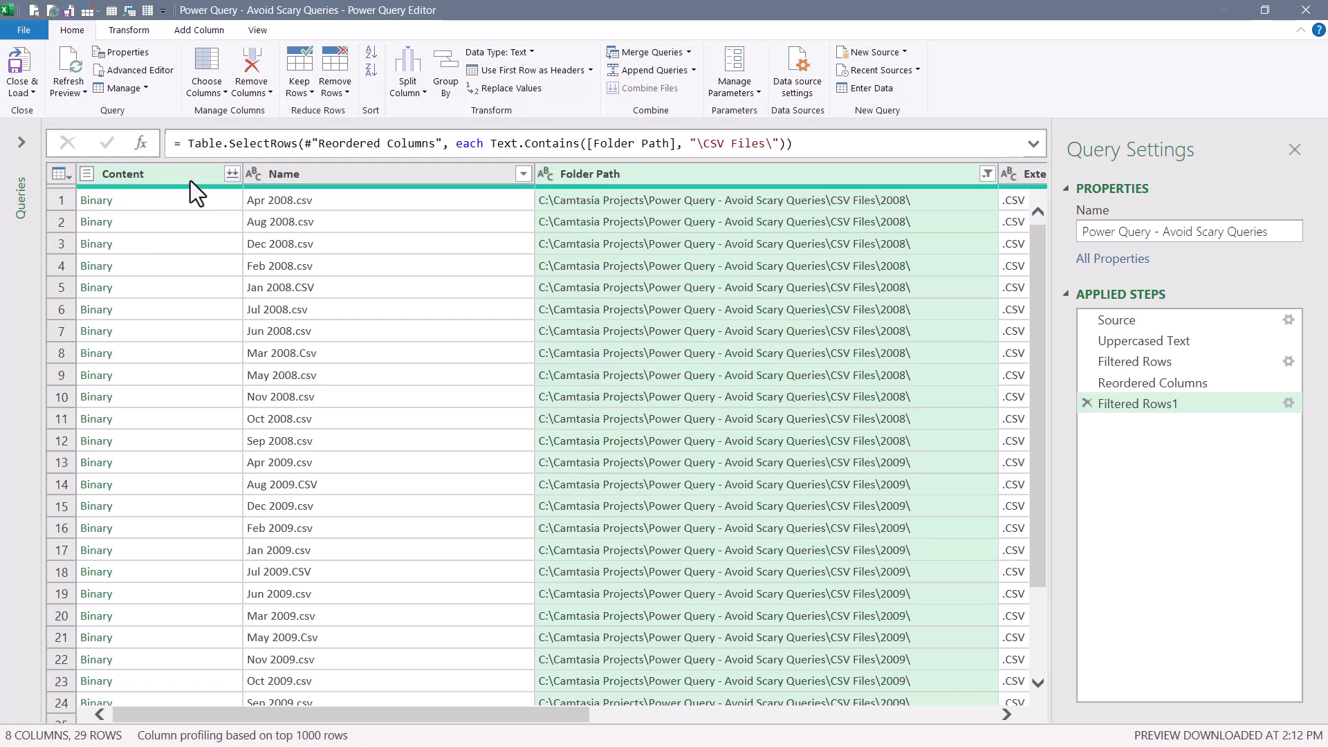
Step: Remove all columns except Content
{"action": "left_click", "coordinate": [189, 181]}
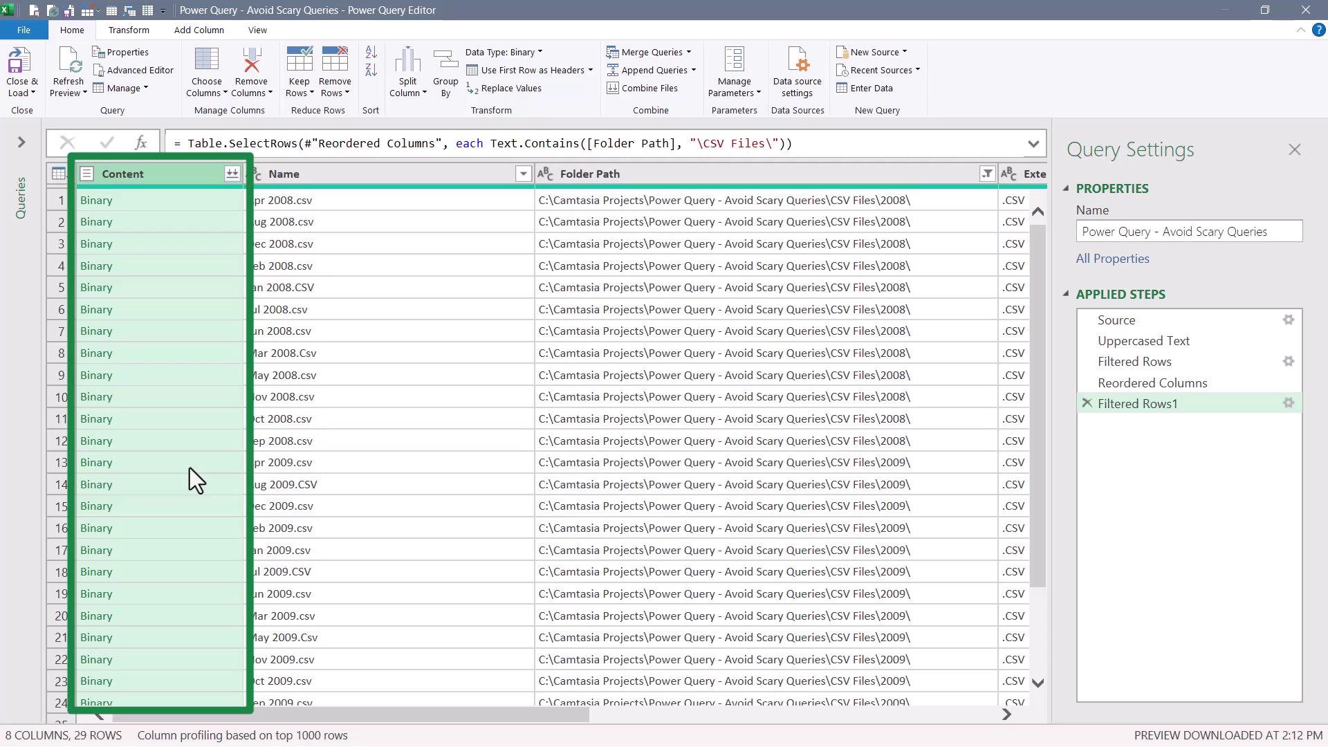
{"action": "right_click", "coordinate": [168, 172]}
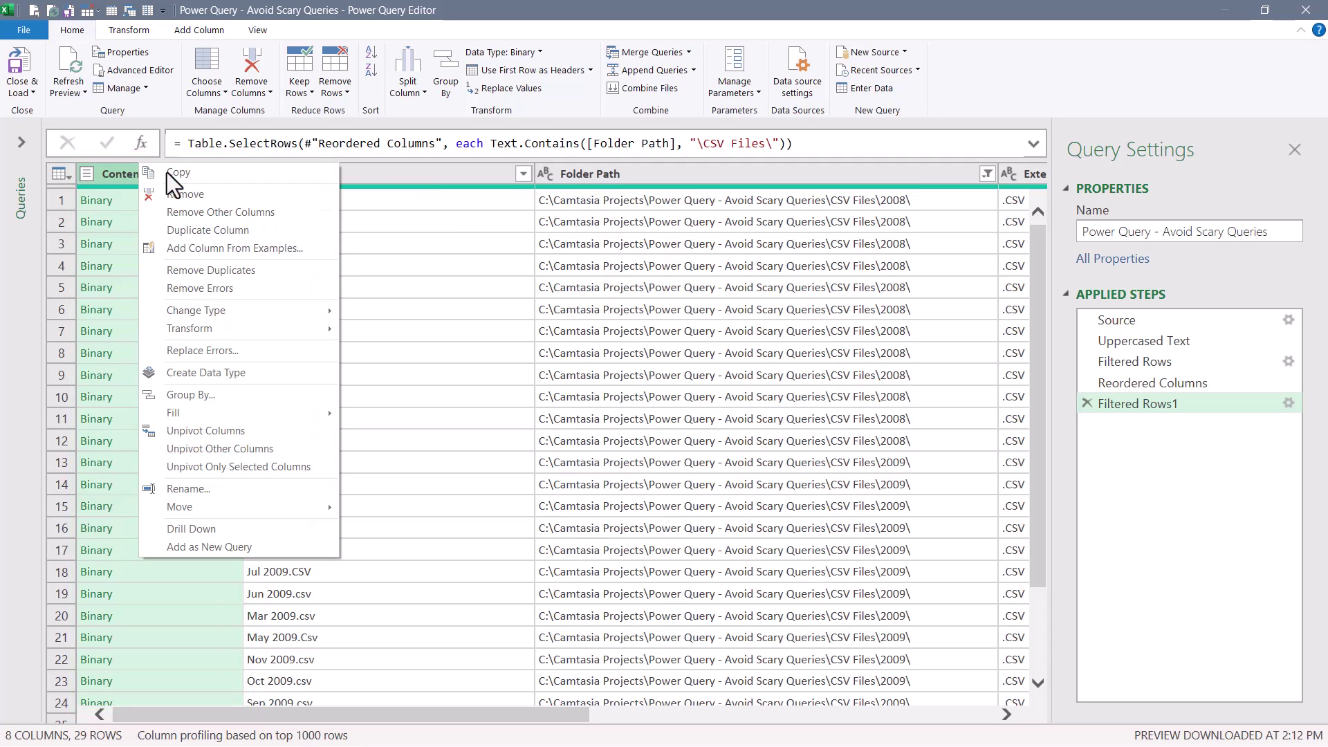
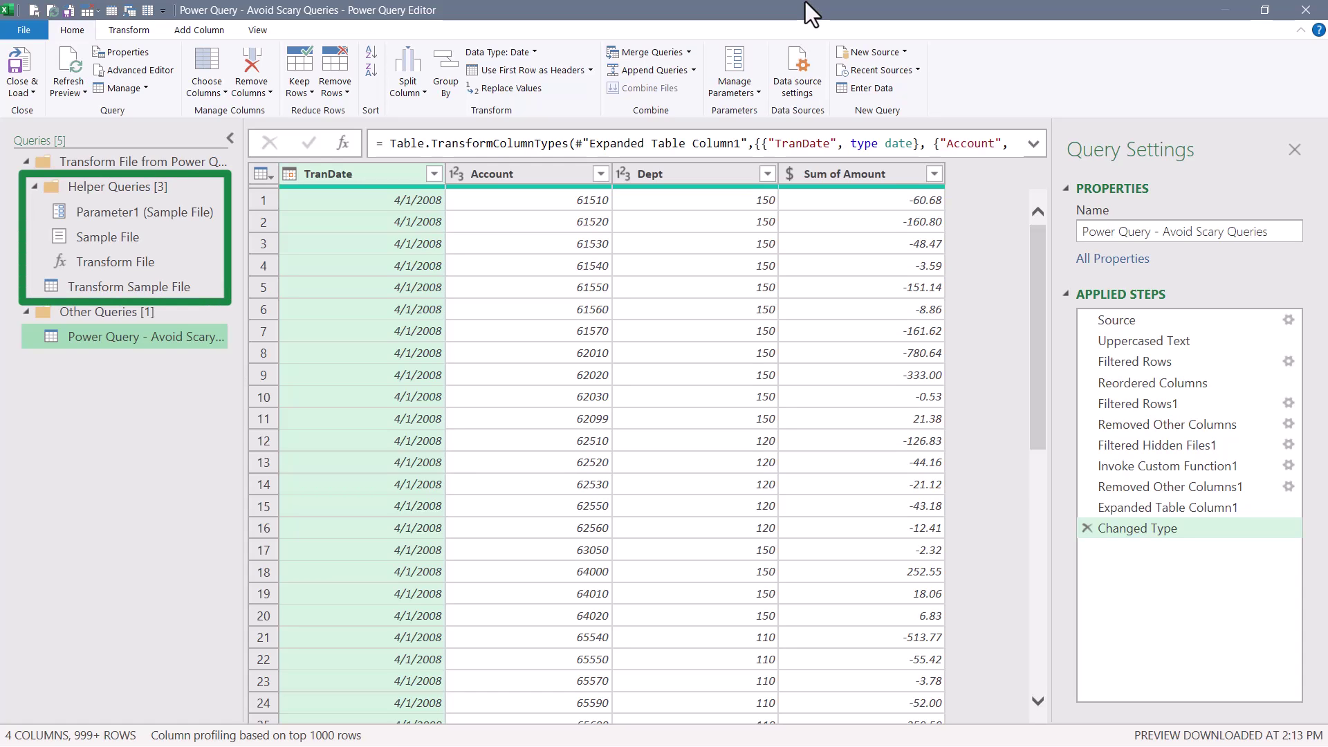
Step: Review the applied steps from Source onward and delete the Reordered Columns step
{"action": "left_click", "coordinate": [1201, 318]}
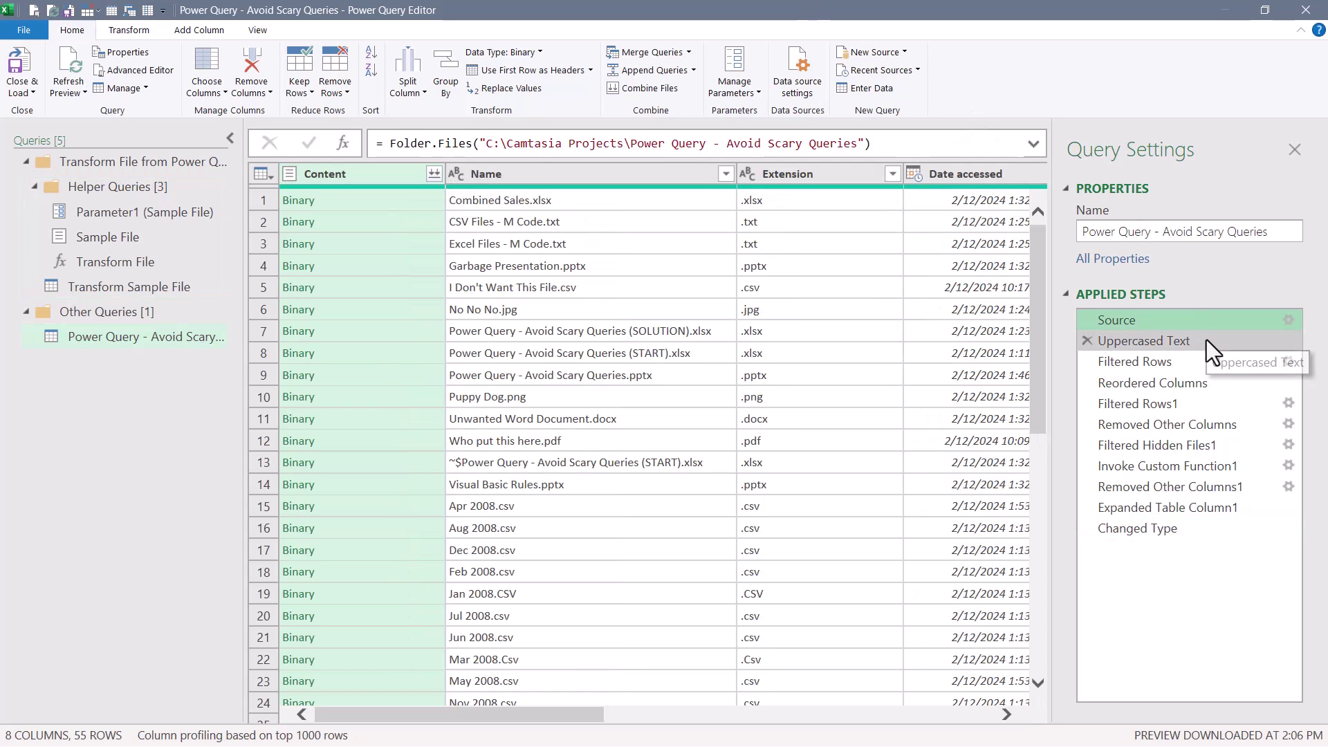
{"action": "left_click", "coordinate": [1207, 339]}
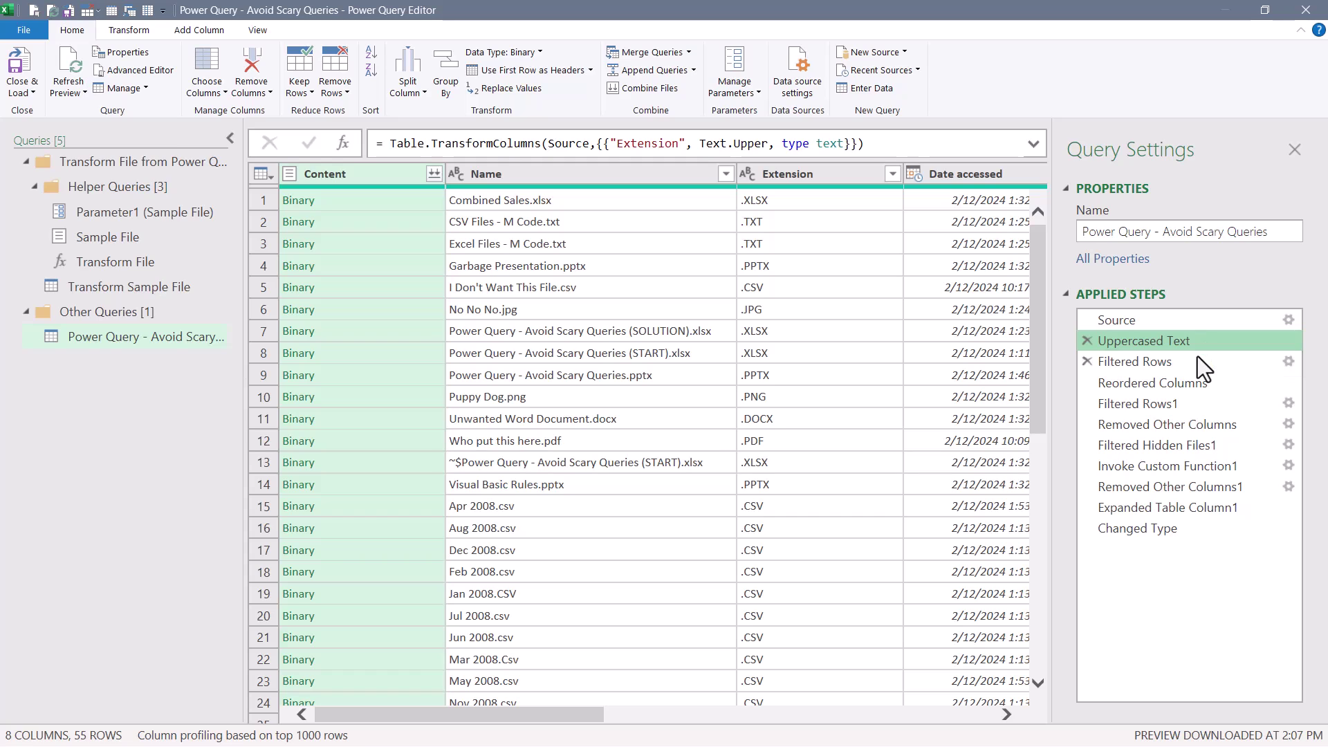
{"action": "left_click", "coordinate": [1198, 358]}
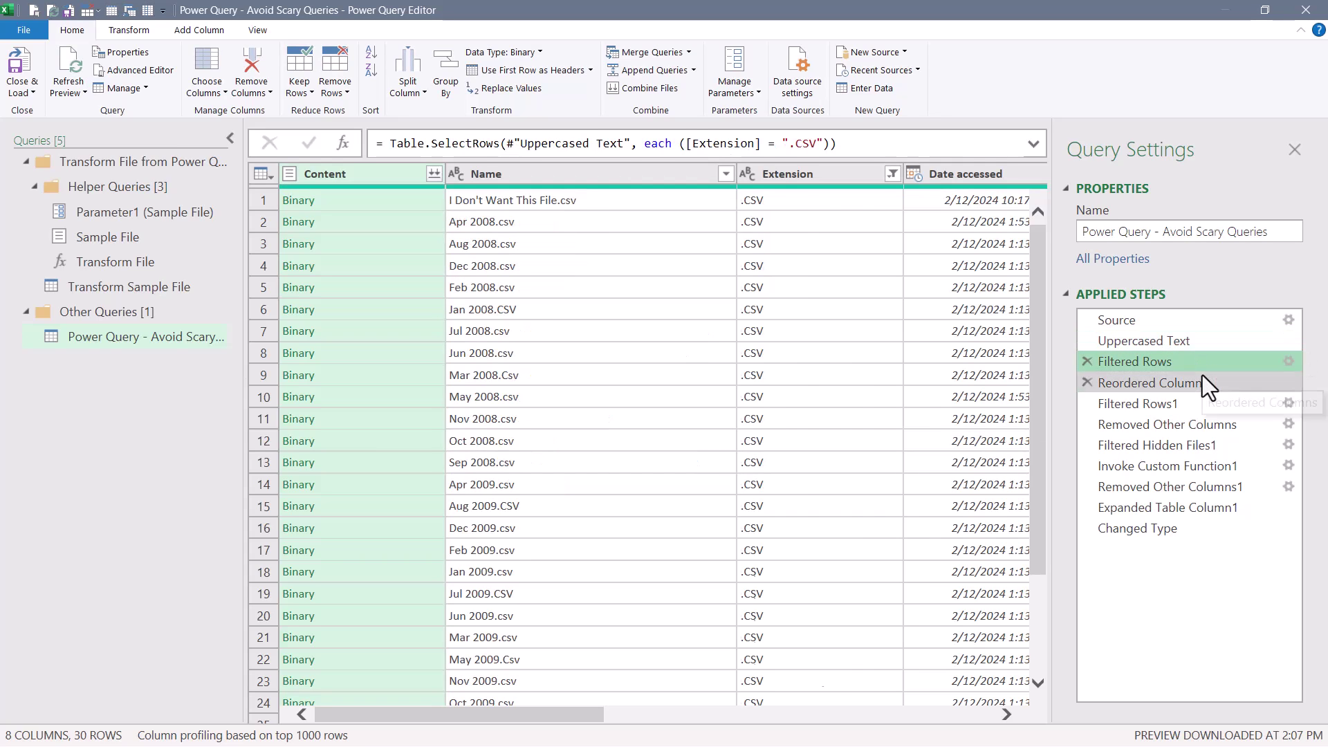
{"action": "left_click", "coordinate": [1202, 375]}
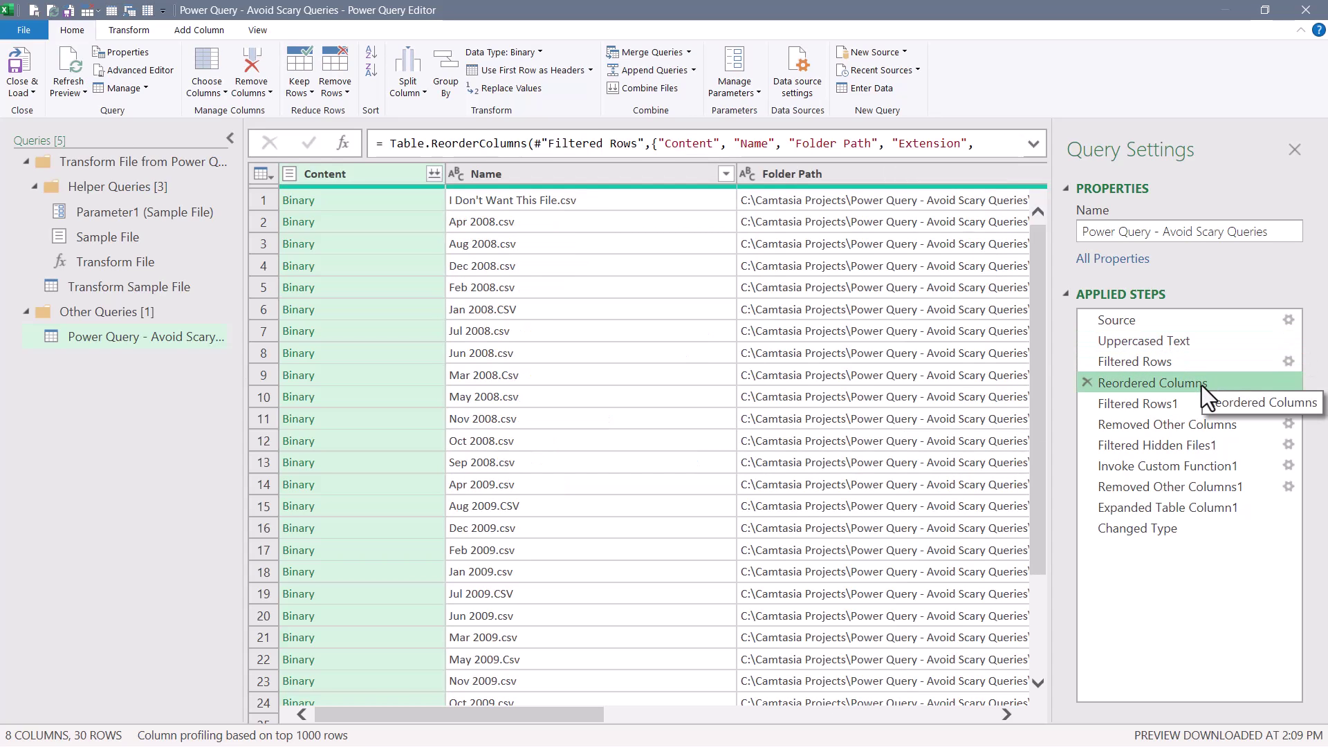
{"action": "left_click", "coordinate": [1087, 383]}
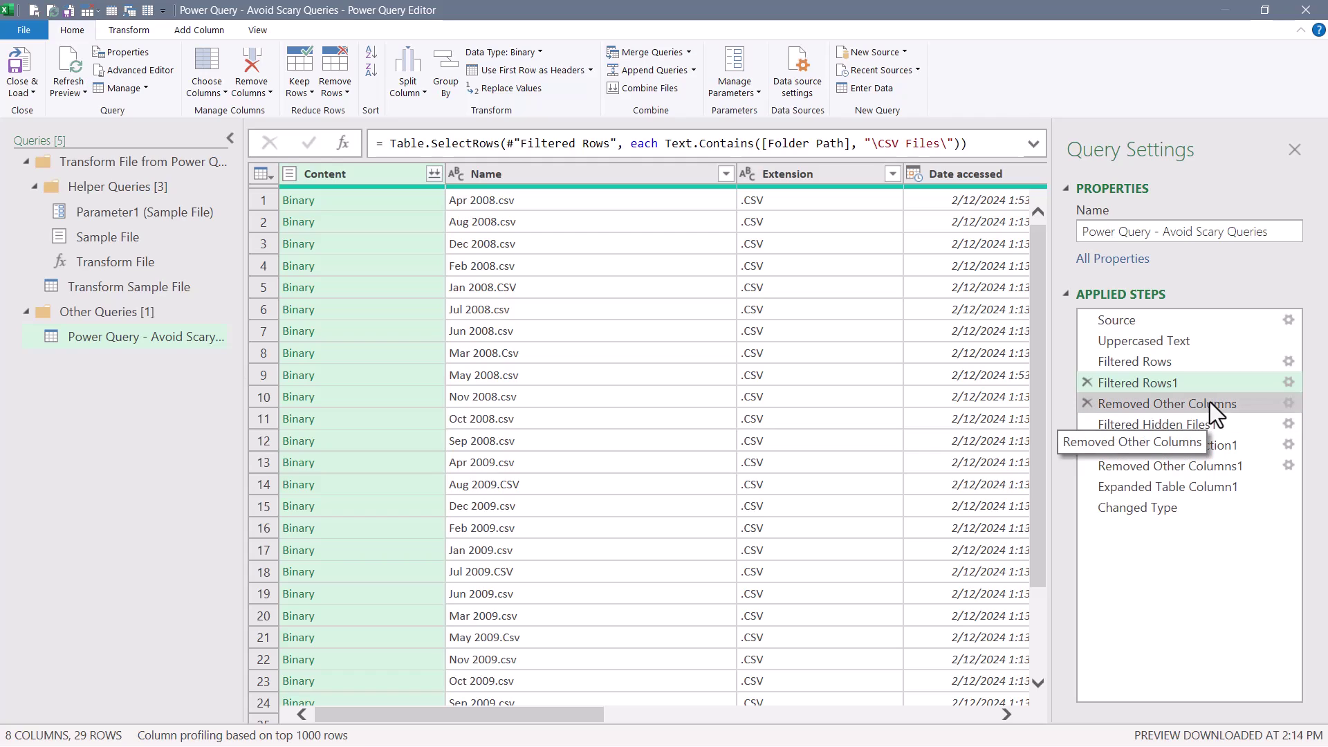
Step: Inspect the Removed Other Columns and Changed Type results, check the last line of Apr 2008.csv in Notepad, and return to Power Query
{"action": "left_click", "coordinate": [1210, 404]}
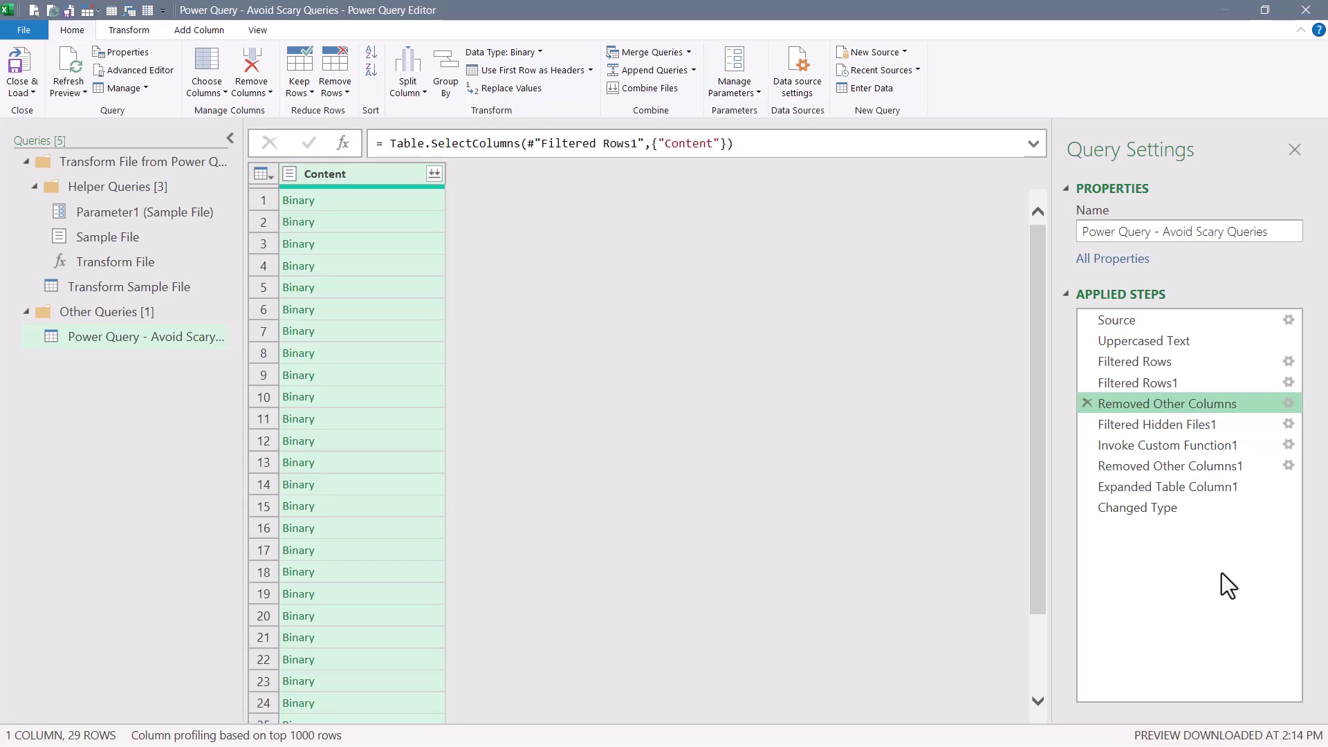
{"action": "left_click", "coordinate": [1181, 506]}
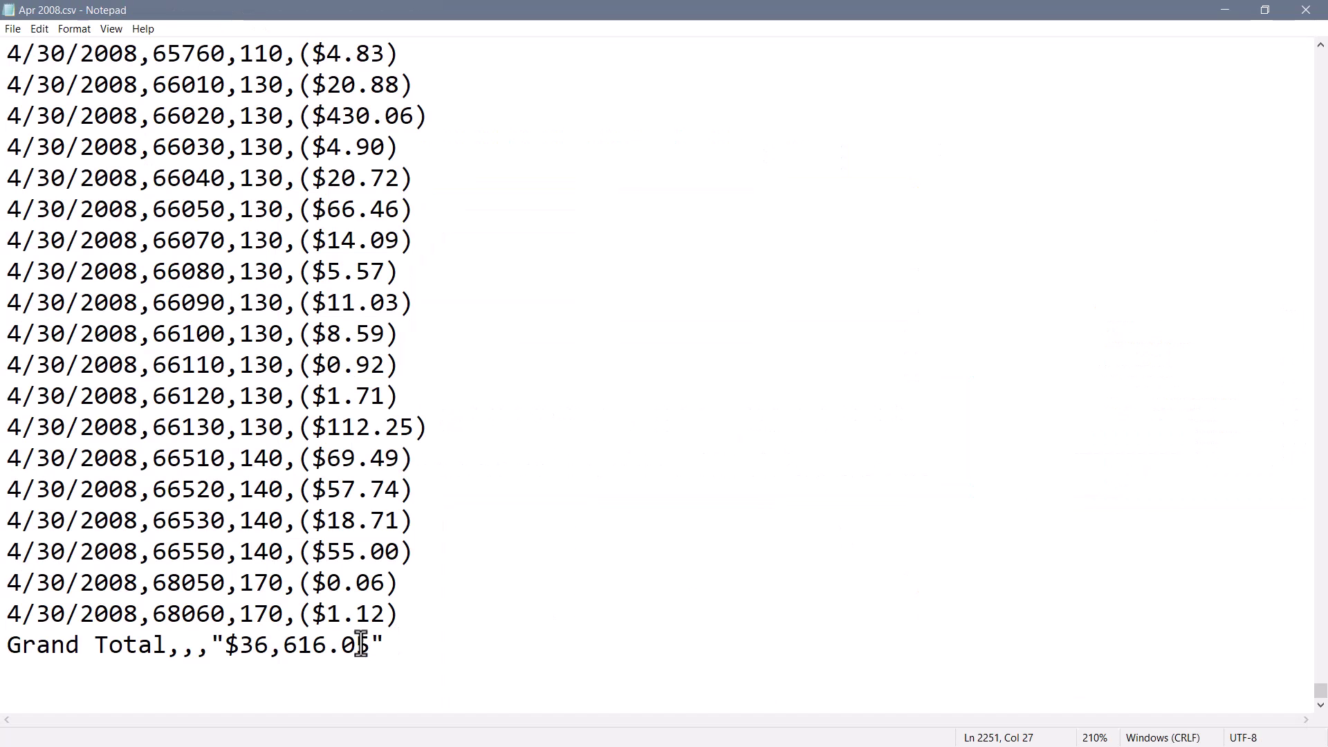
{"action": "left_click_drag", "start_coordinate": [386, 645], "coordinate": [3, 647]}
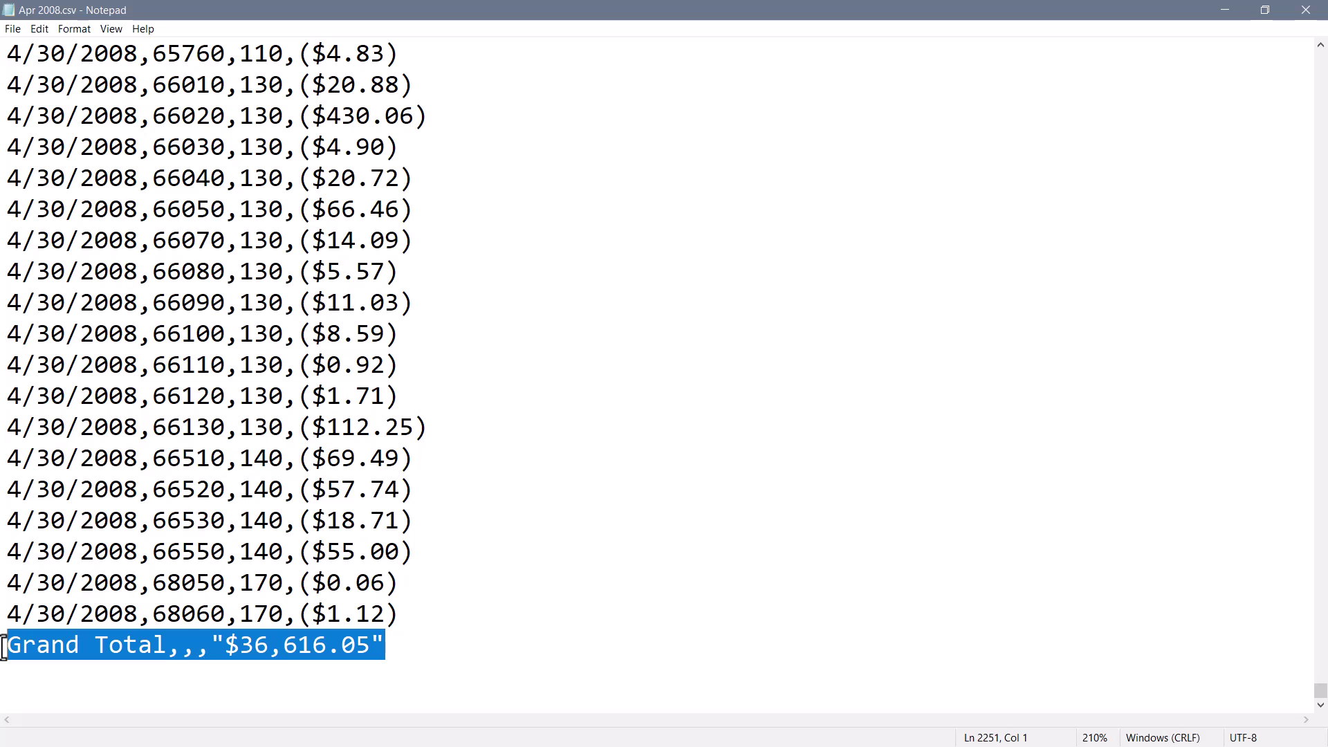
{"action": "key", "text": "alt+Tab"}
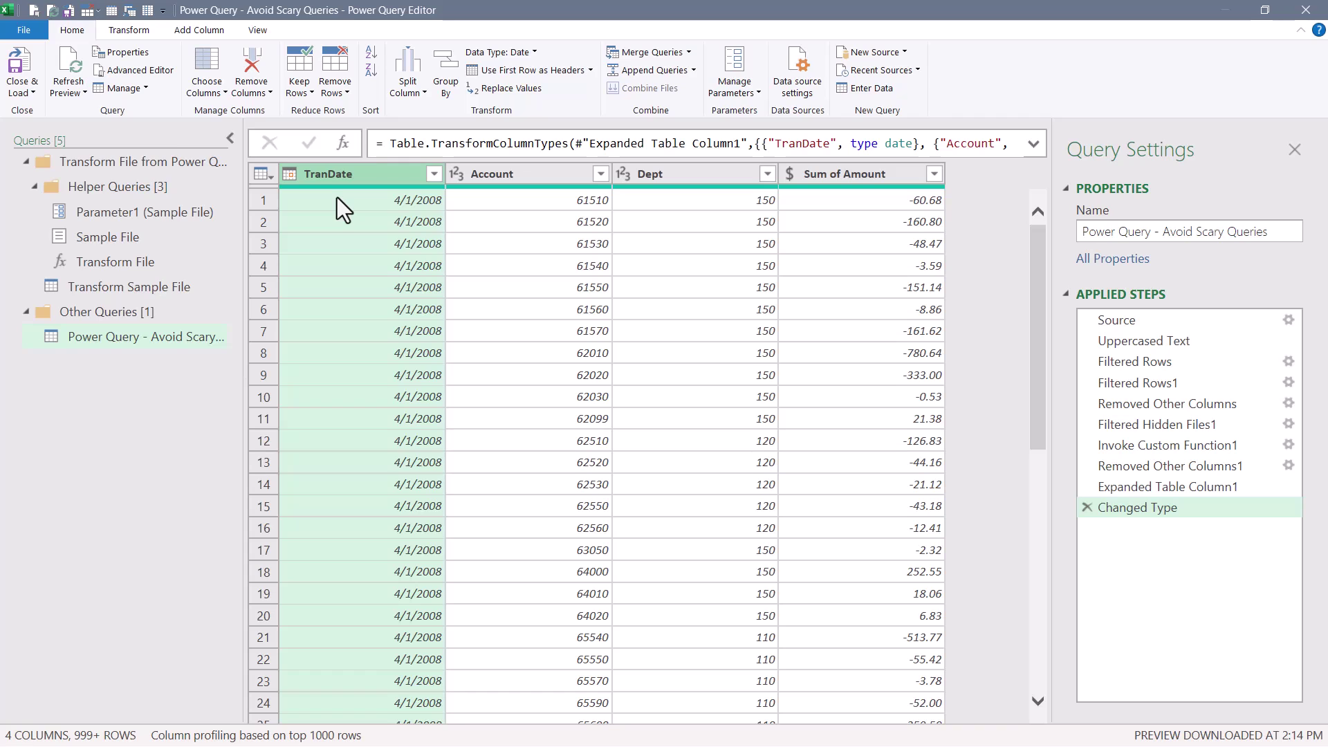
Step: Keep only the rows with errors in TranDate, inspect the first error's details, and delete that Kept Errors step again
{"action": "left_click", "coordinate": [306, 86]}
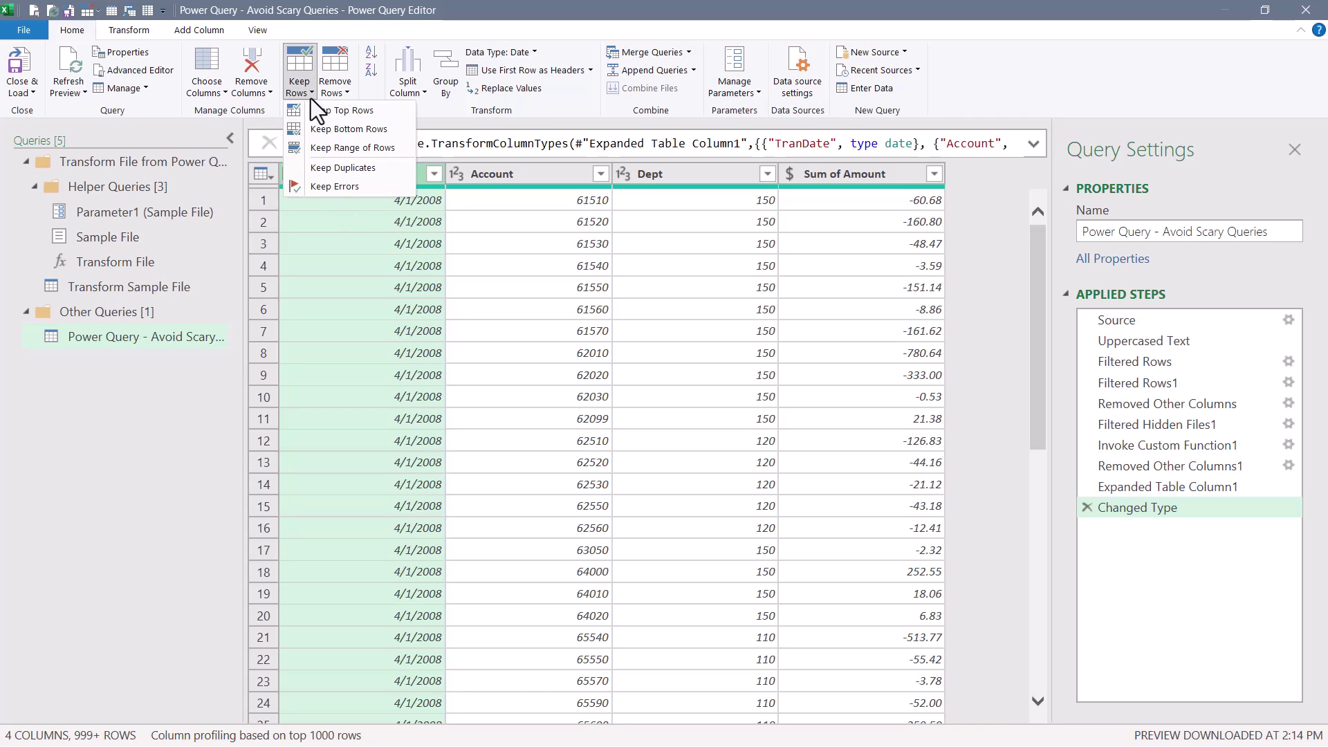
{"action": "left_click", "coordinate": [321, 180]}
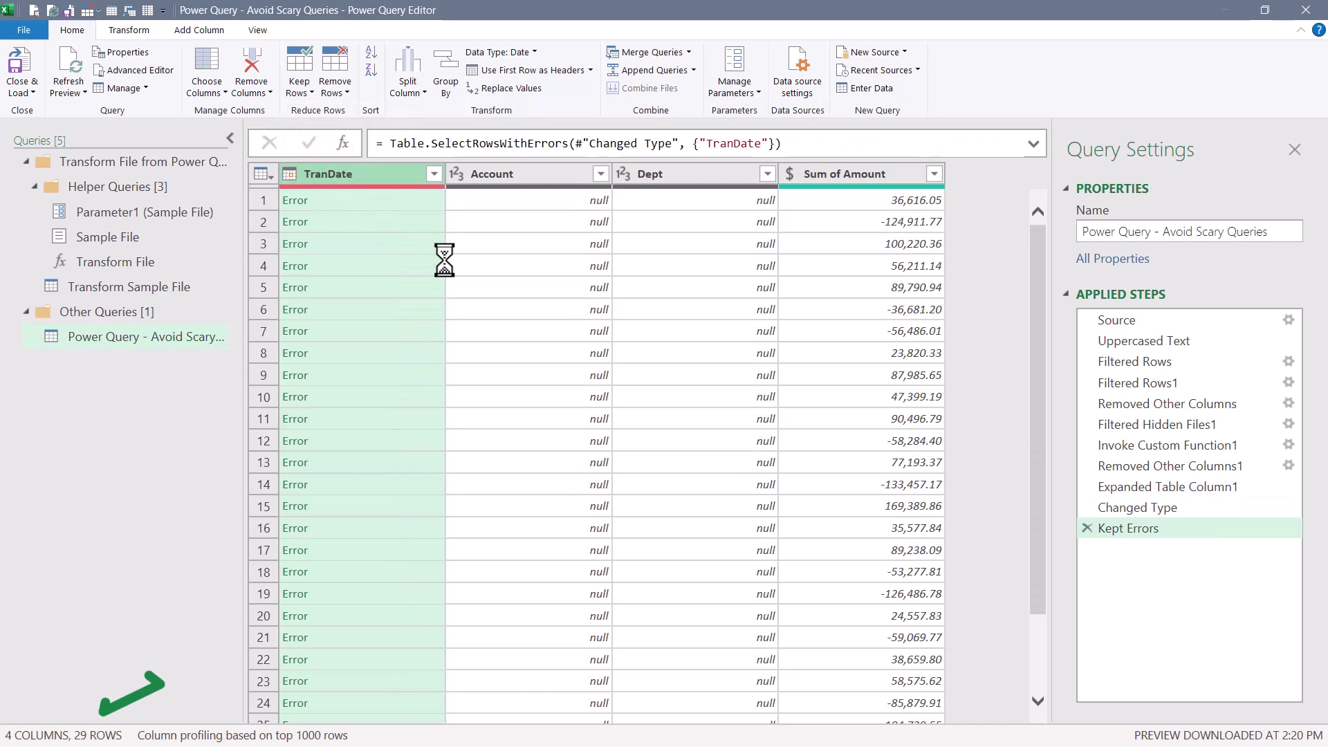
{"action": "left_click", "coordinate": [369, 198]}
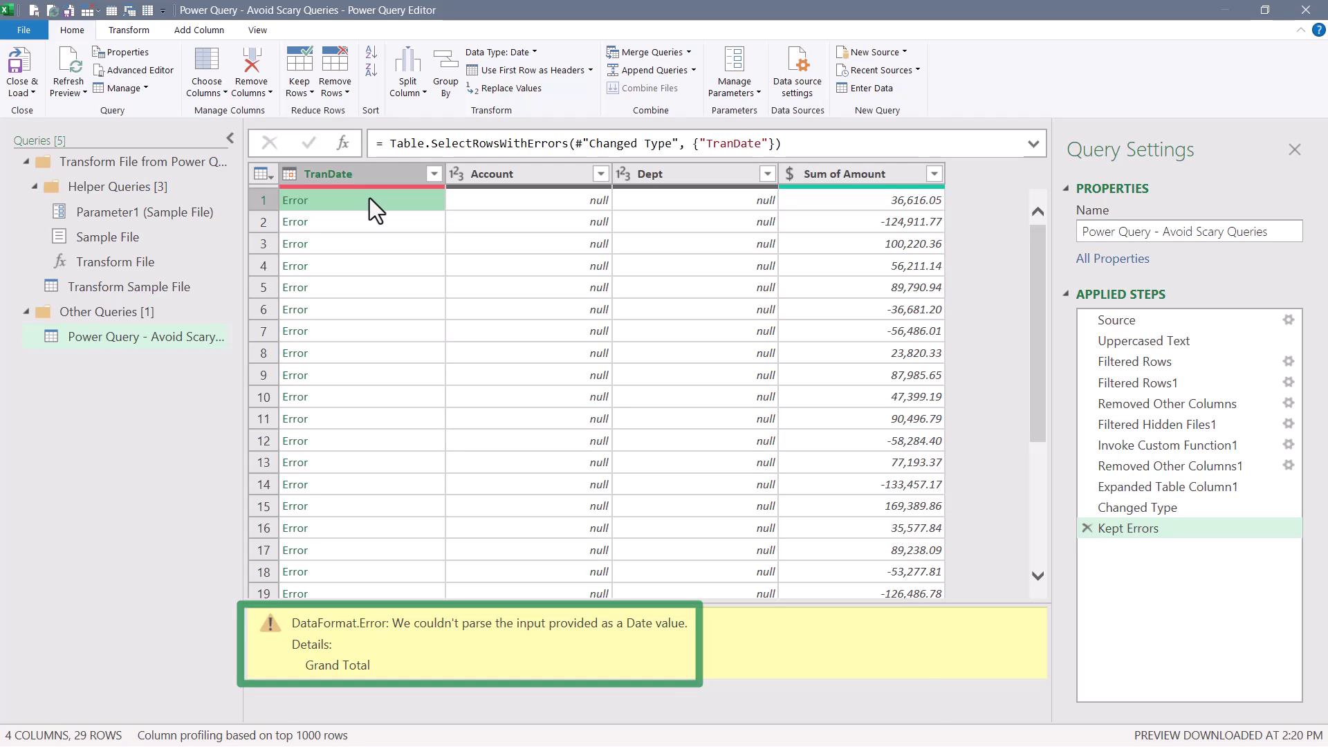
{"action": "left_click", "coordinate": [1097, 529]}
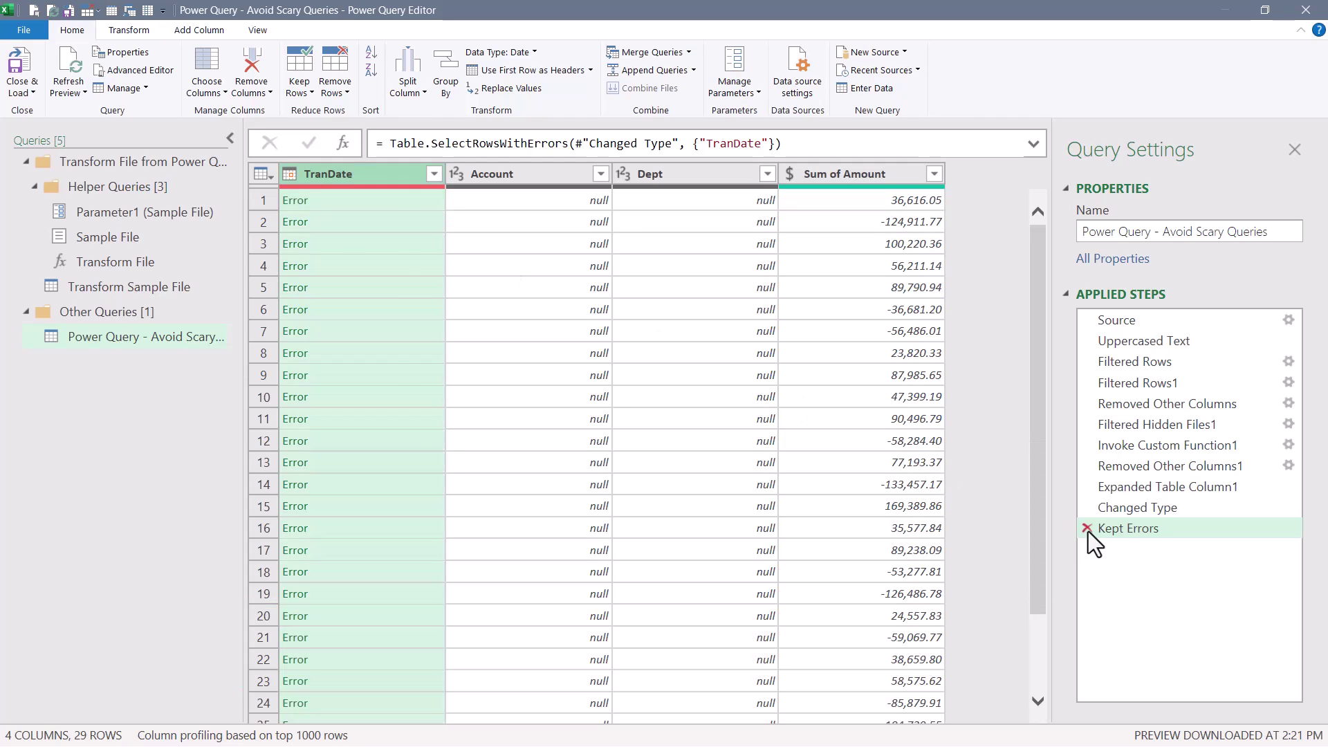
{"action": "left_click", "coordinate": [1088, 530]}
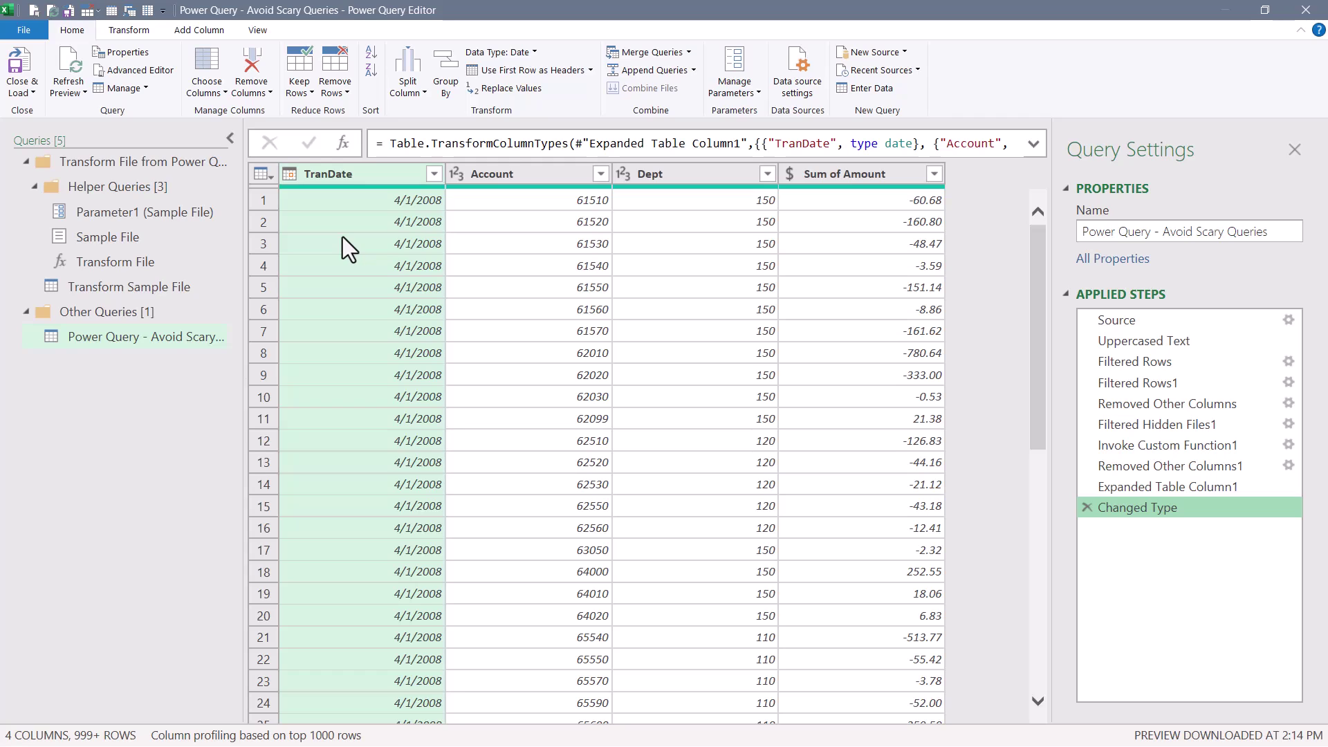
Step: Remove the rows that have errors in the TranDate column
{"action": "right_click", "coordinate": [342, 173]}
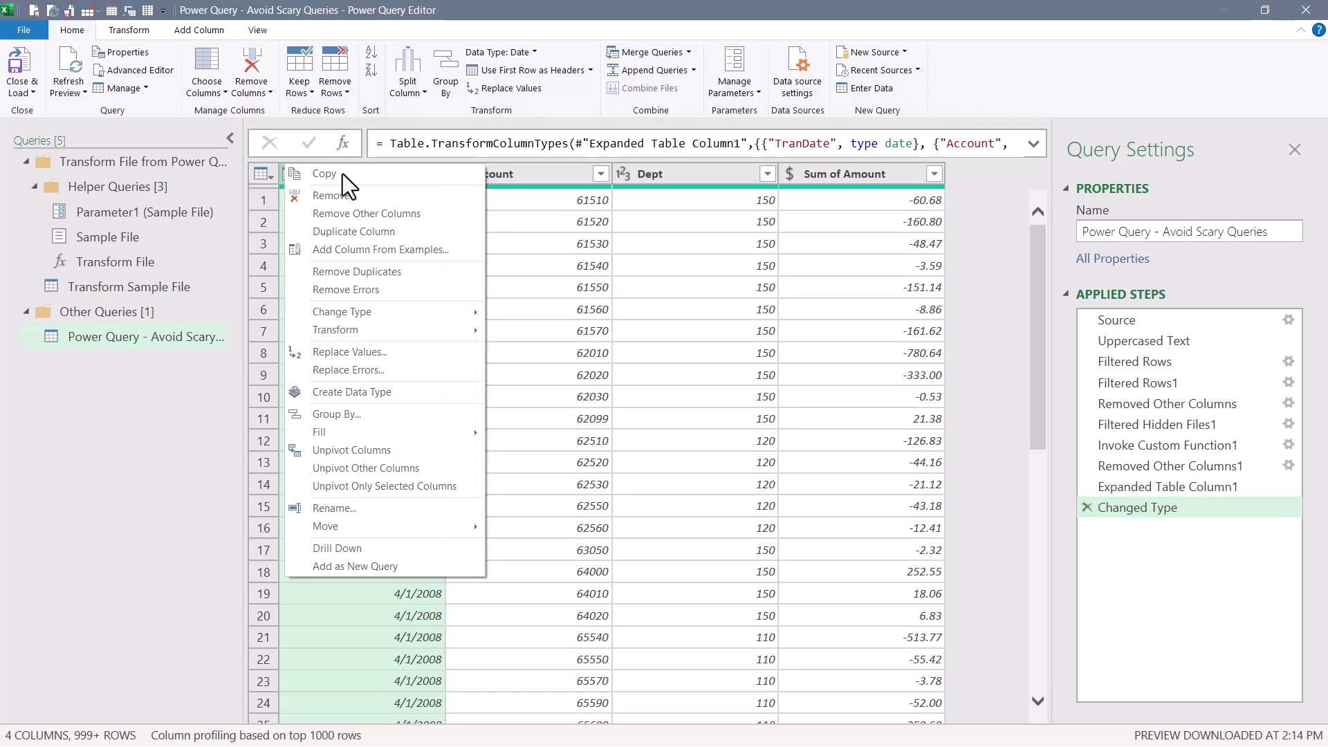
{"action": "left_click", "coordinate": [368, 291]}
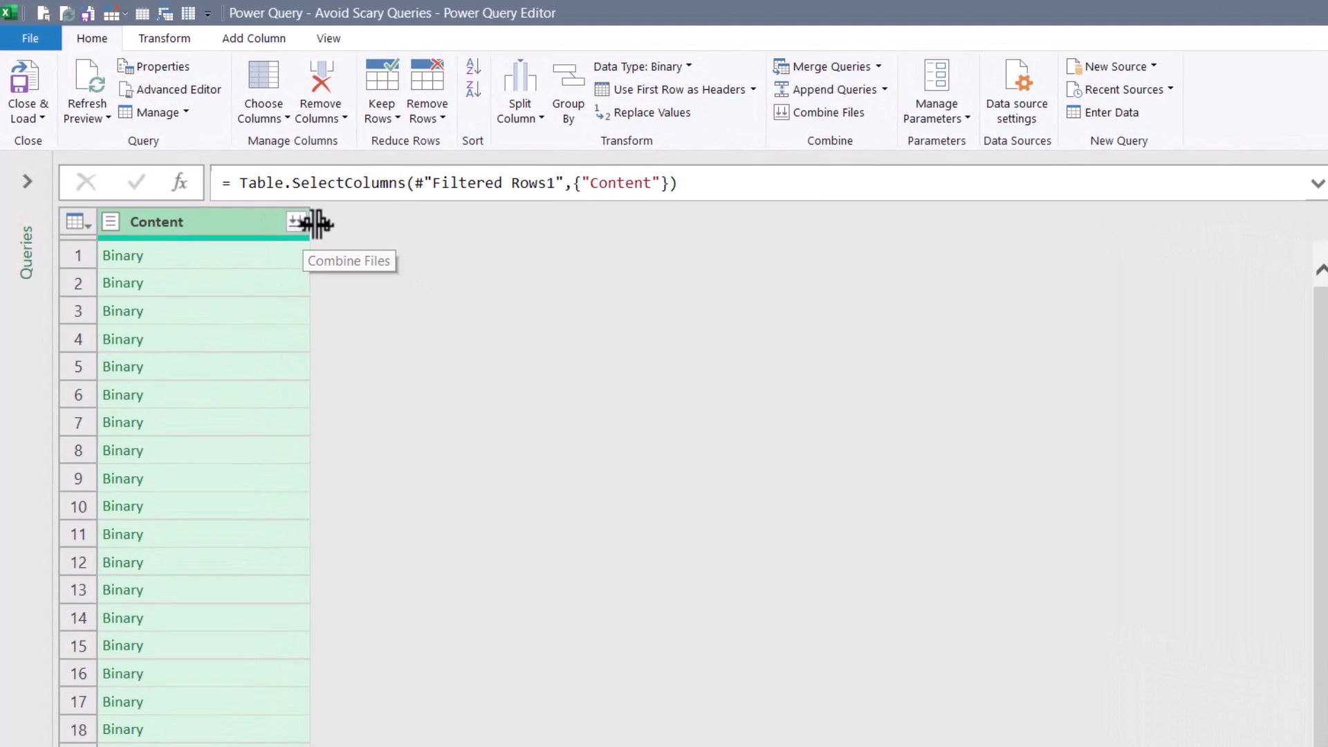
Step: Add a custom column named CSV_Data with the formula Csv.Document([Content])
{"action": "left_click", "coordinate": [258, 40]}
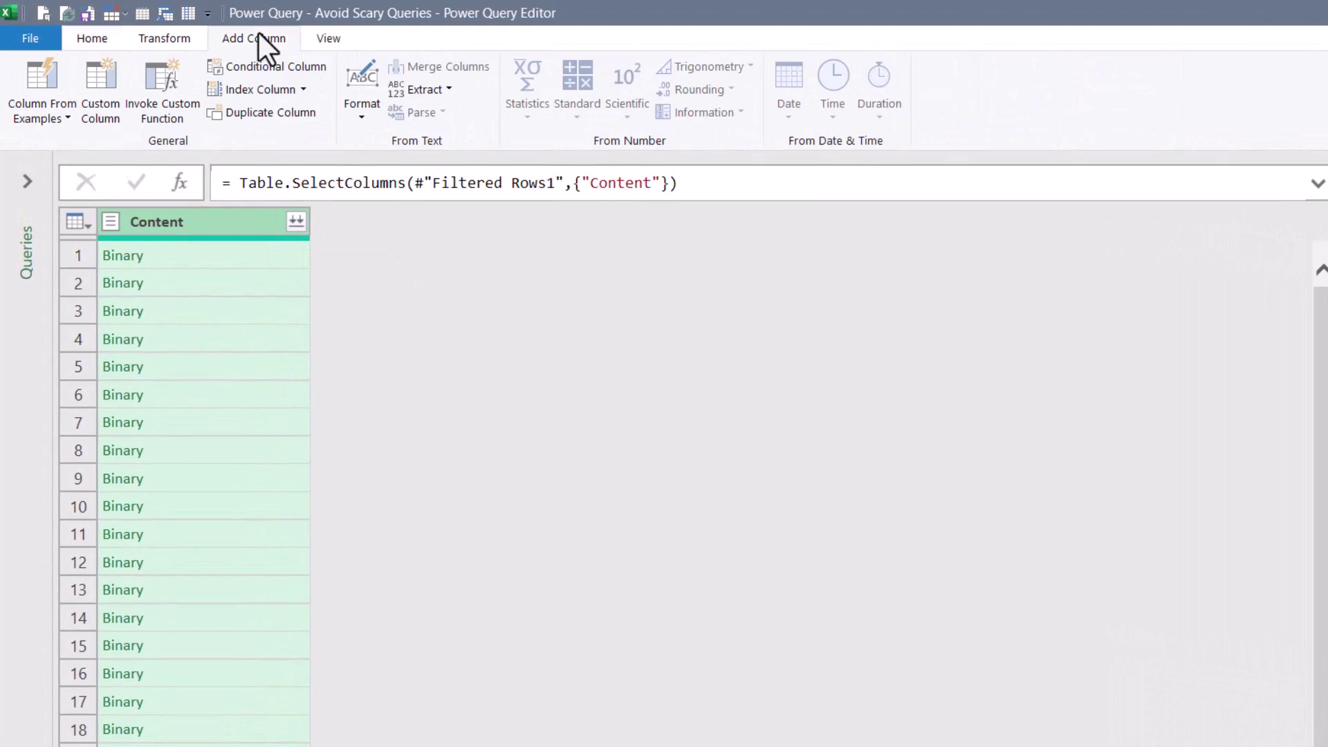
{"action": "left_click", "coordinate": [90, 76]}
{"action": "type", "text": "CSV_Data"}
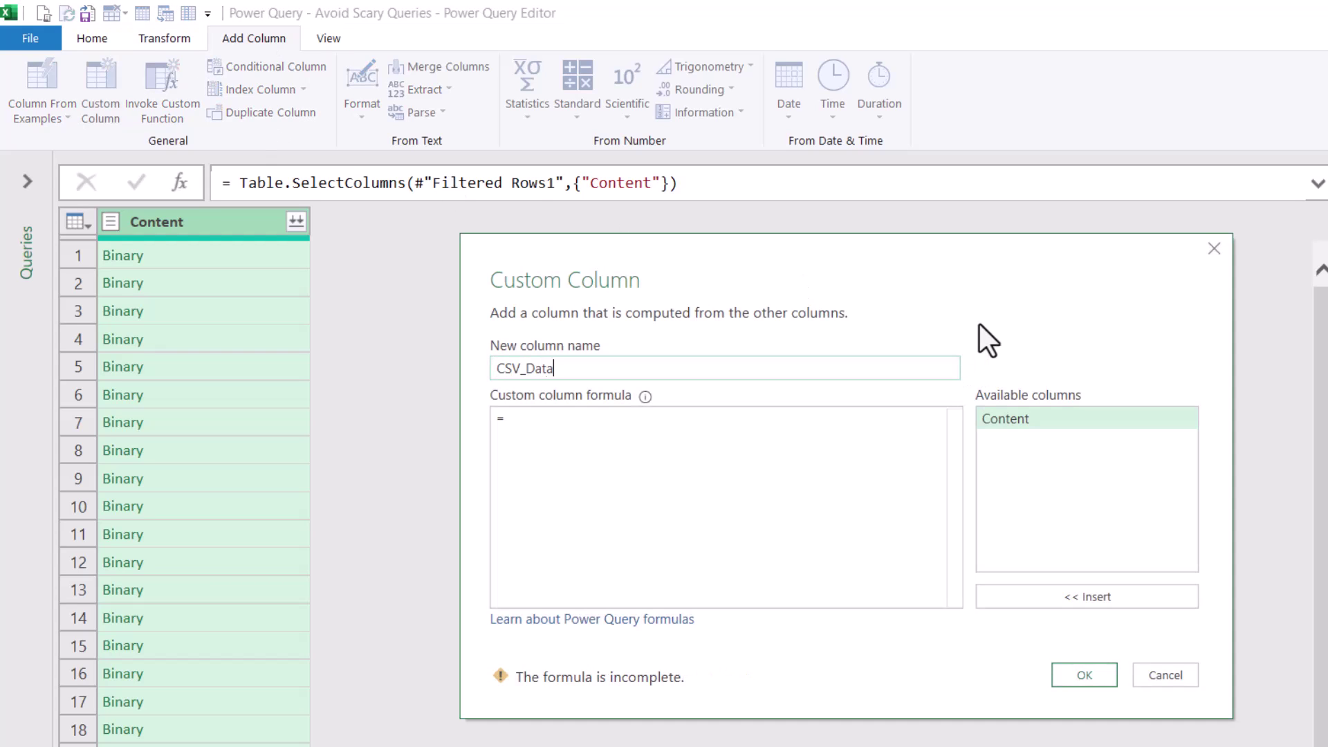
{"action": "key", "text": "Tab"}
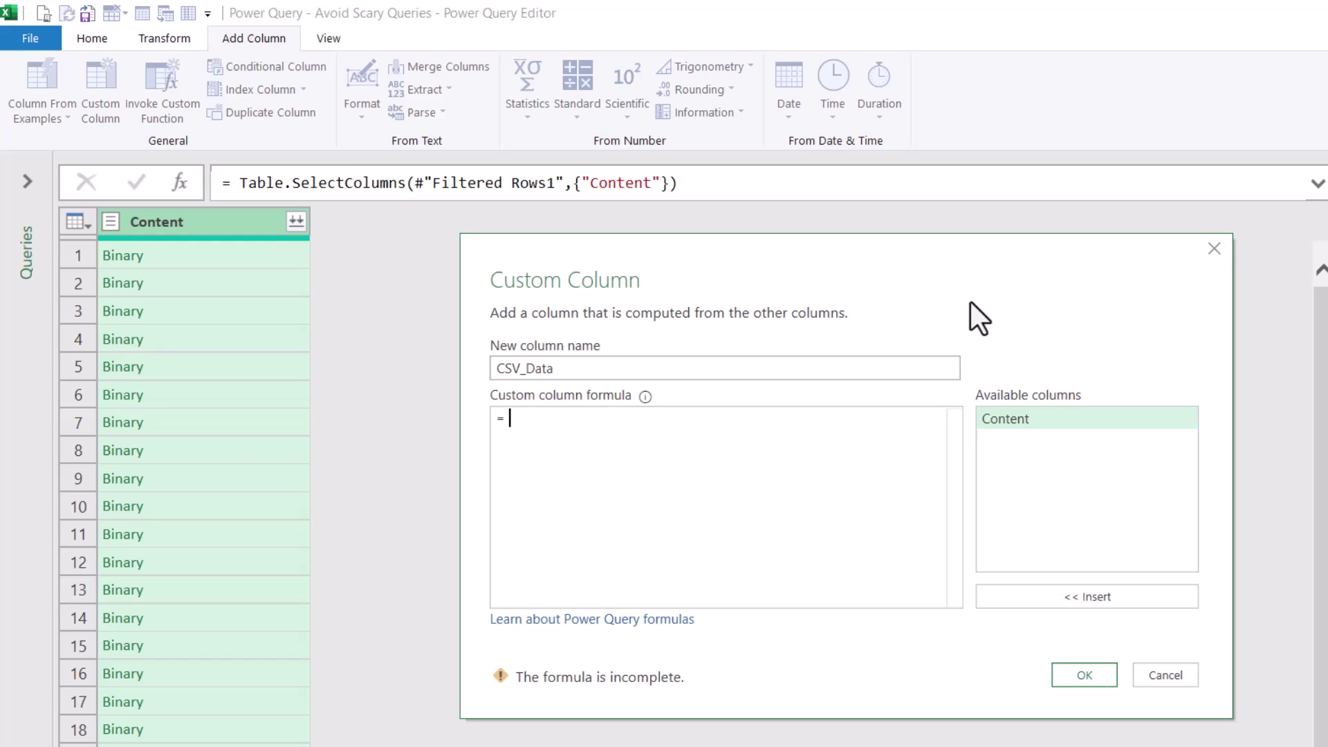
{"action": "type", "text": "CSV"}
{"action": "key", "text": "Tab"}
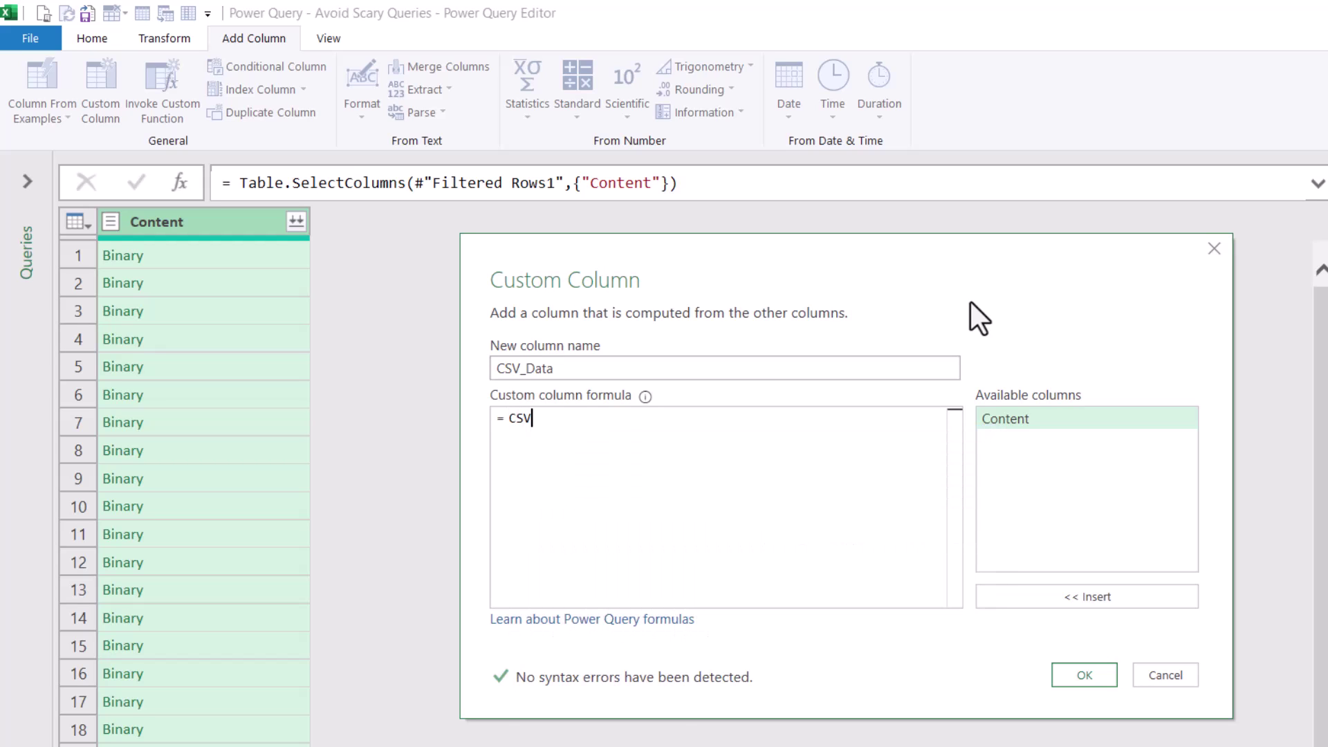
{"action": "type", "text": "([Content"}
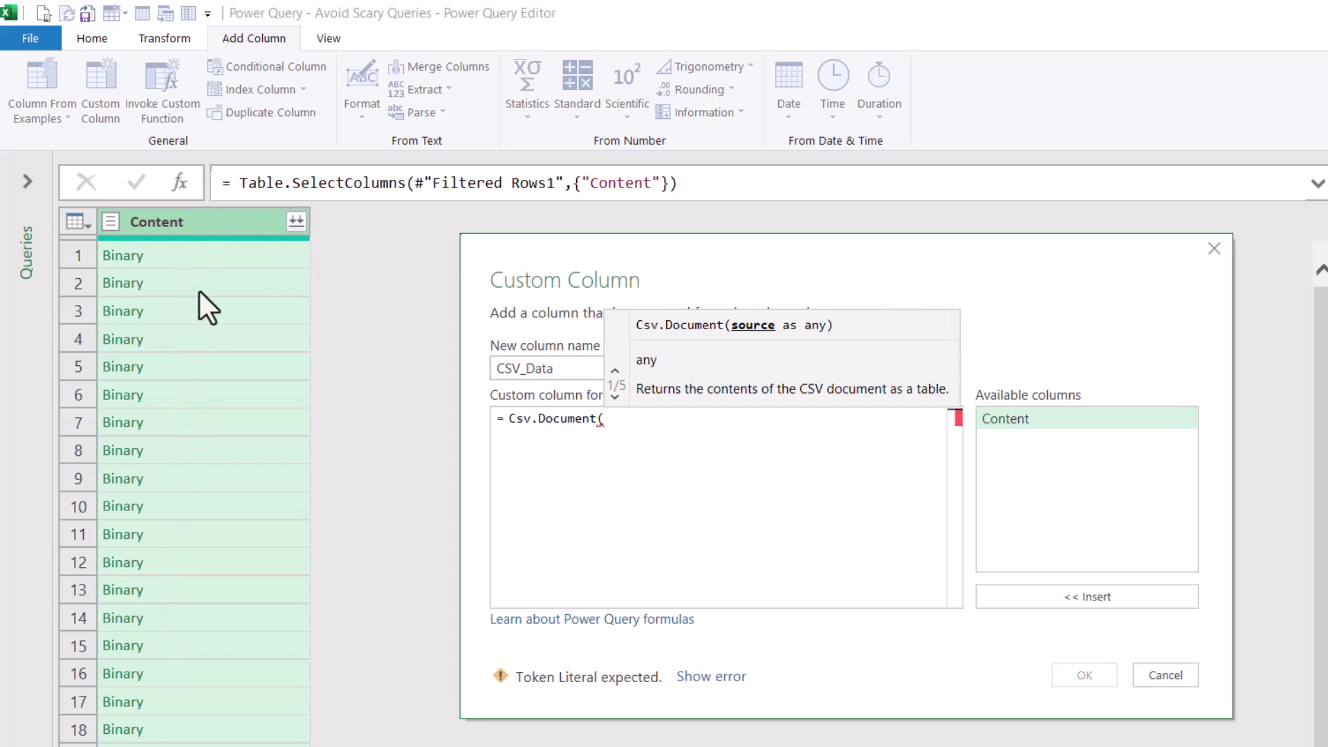
{"action": "double_click", "coordinate": [1032, 416]}
{"action": "type", "text": ")"}
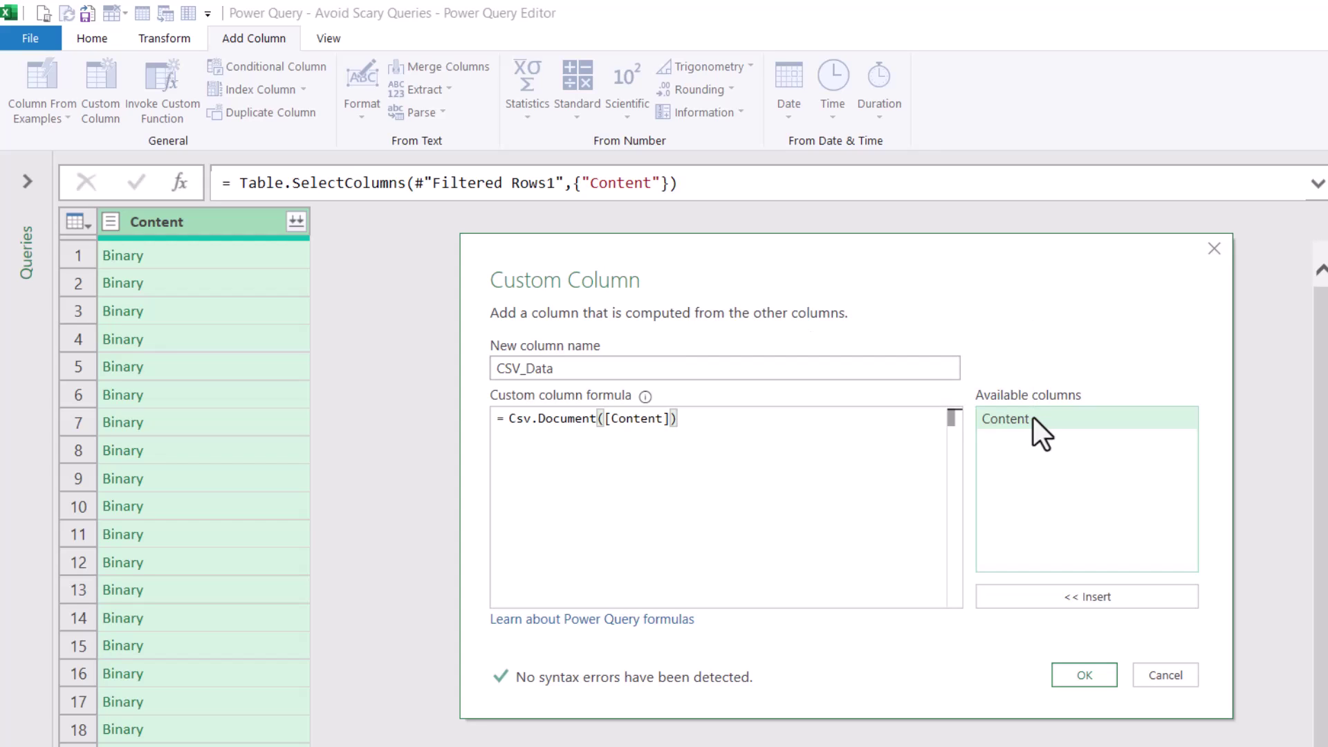
{"action": "left_click", "coordinate": [1095, 675]}
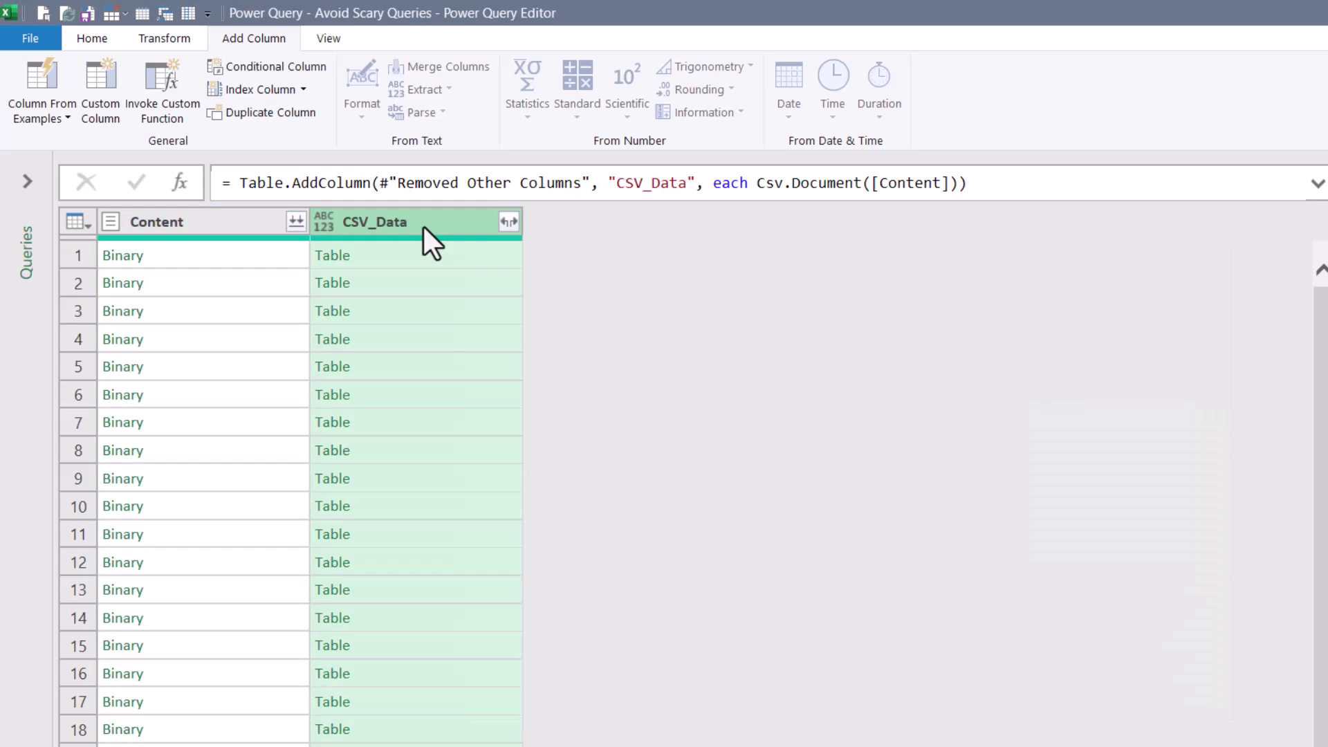
Step: Preview the first table in CSV_Data and remove the Content column
{"action": "left_click", "coordinate": [424, 251]}
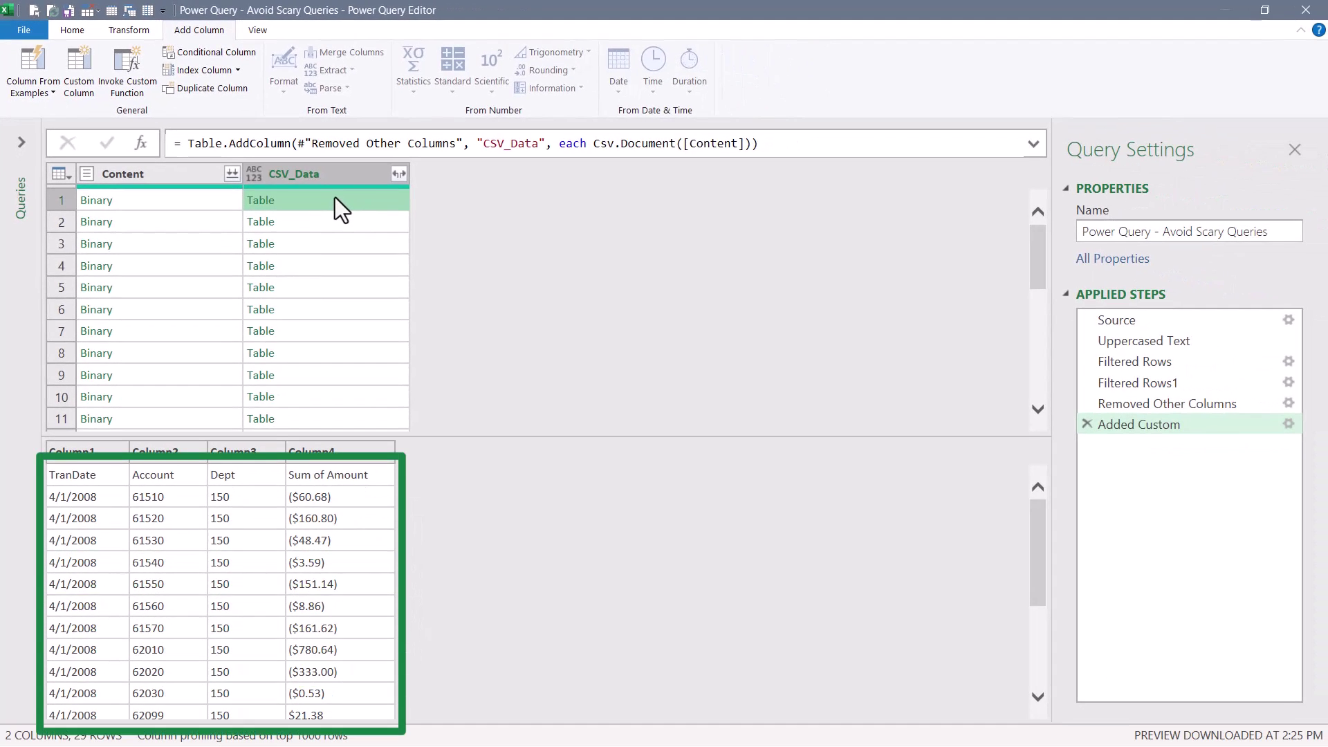
{"action": "left_click", "coordinate": [329, 177]}
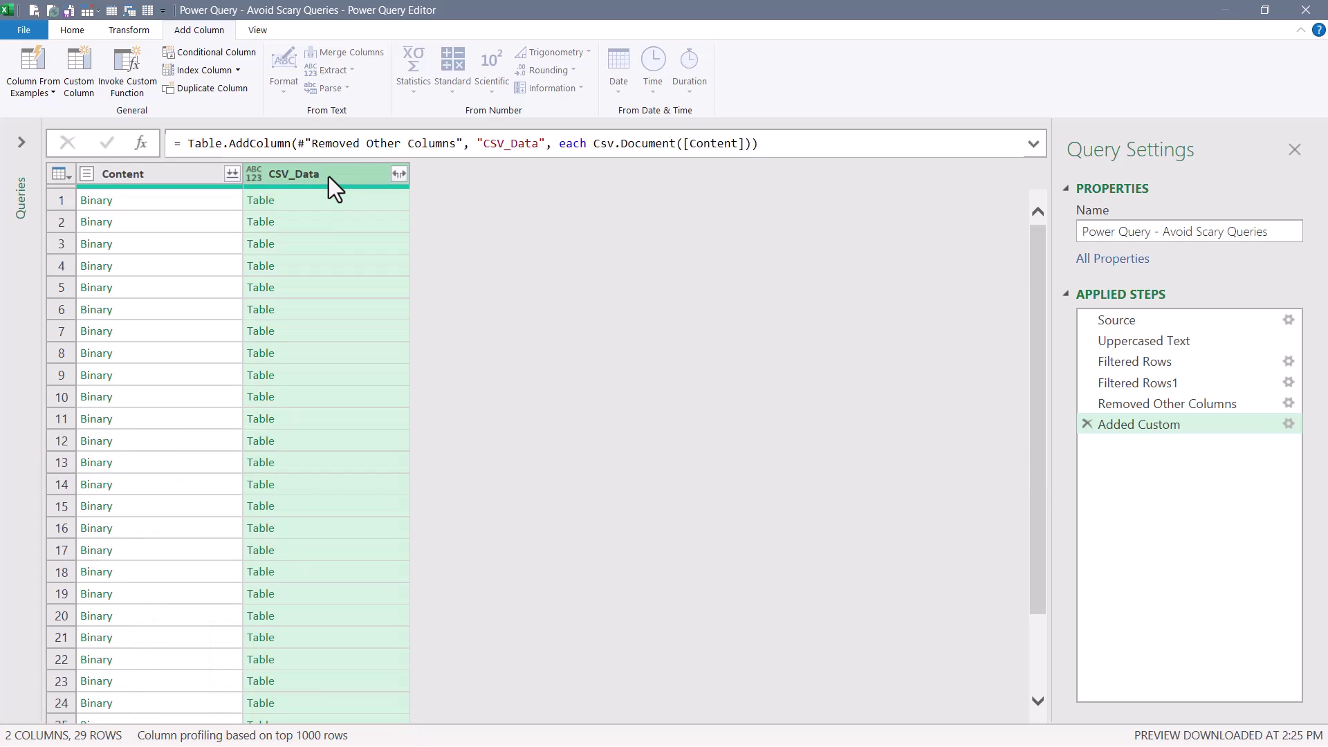
{"action": "left_click", "coordinate": [137, 178]}
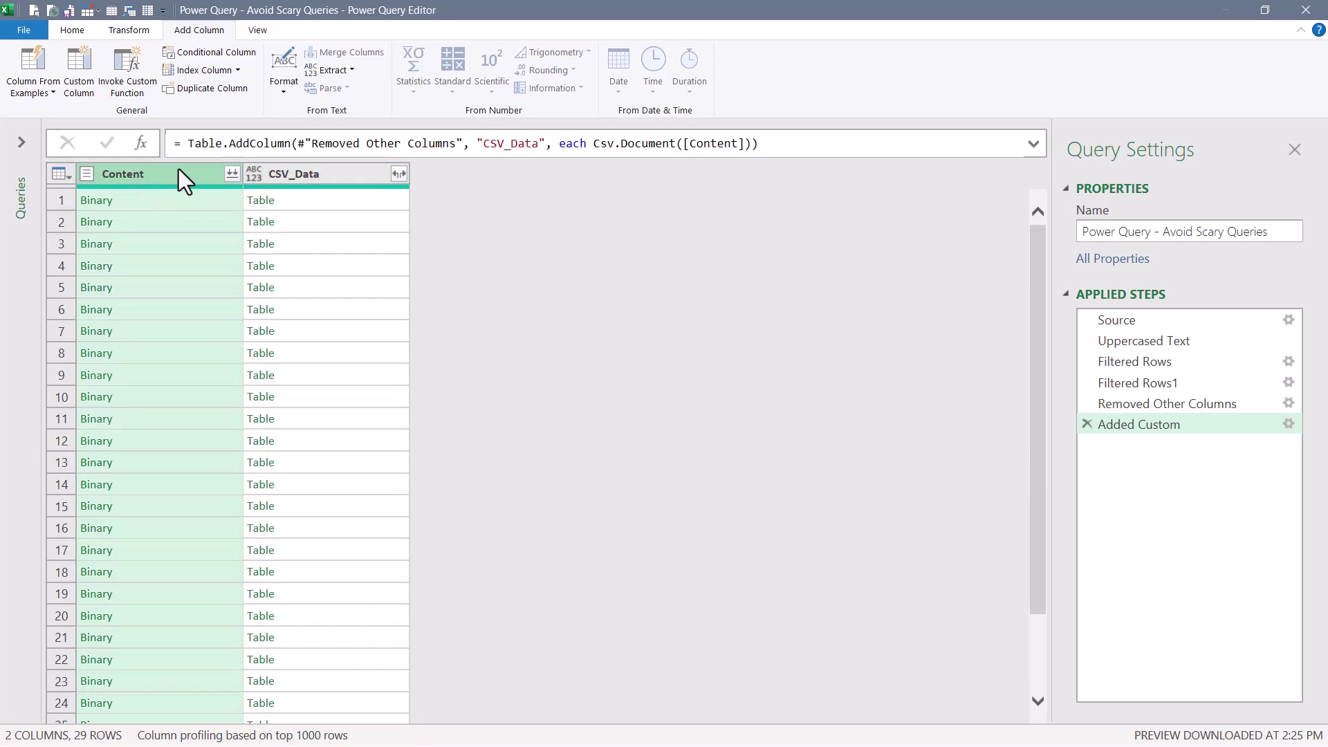
{"action": "key", "text": "Delete"}
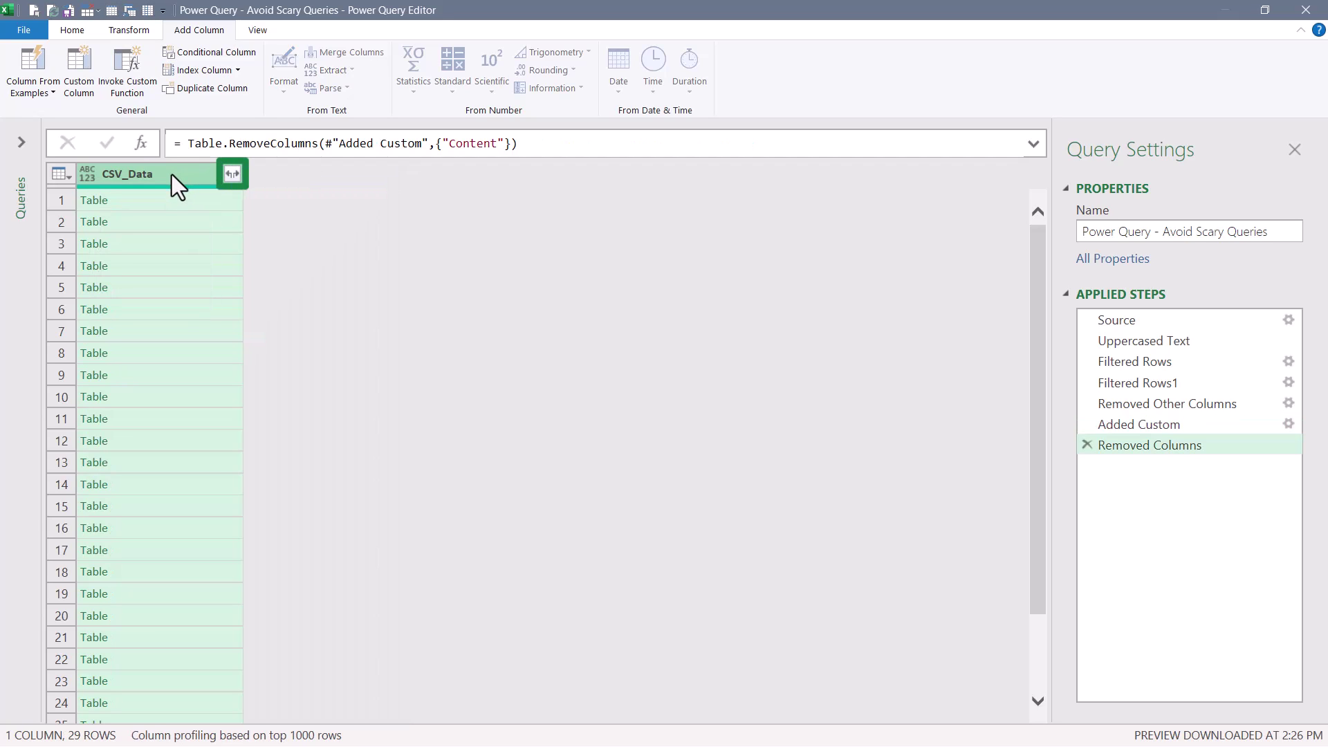
Step: Preview the first remaining table and expand CSV_Data into Column1 through Column4 without the original column name as prefix
{"action": "left_click", "coordinate": [173, 200]}
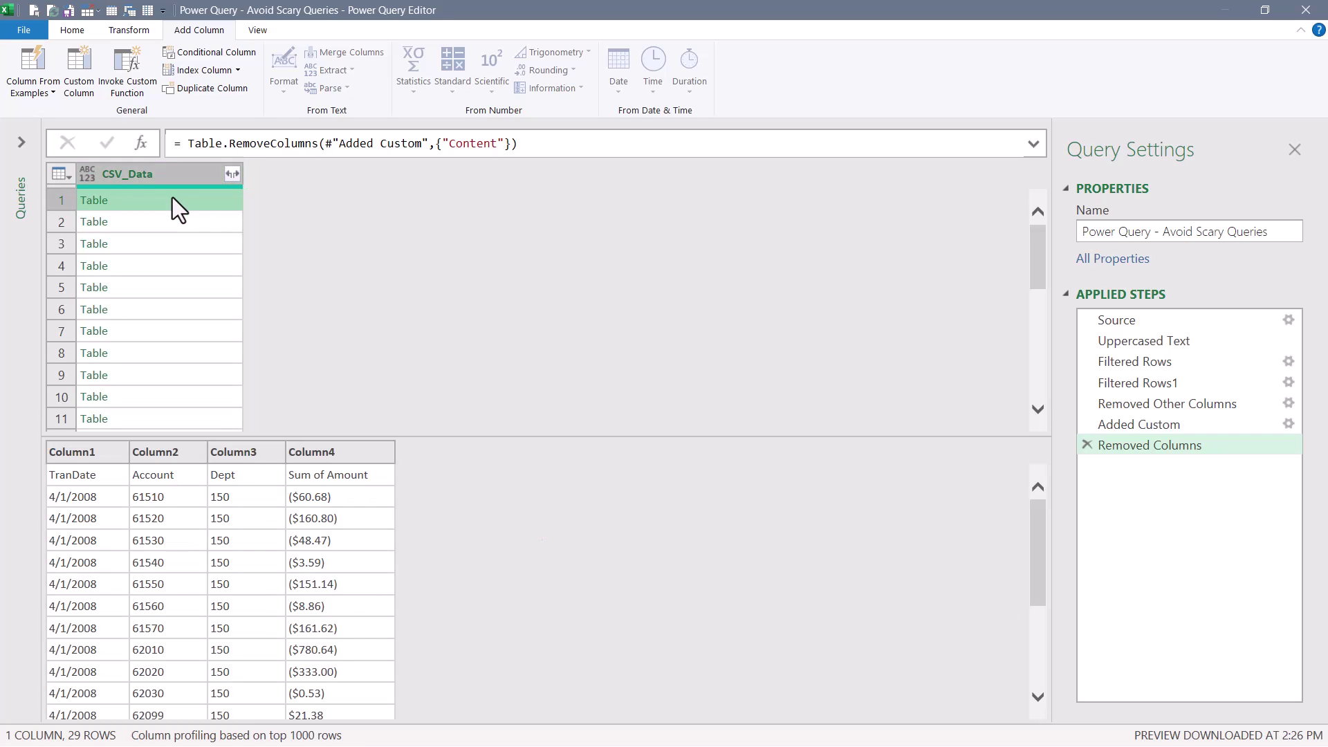
{"action": "left_click", "coordinate": [231, 177]}
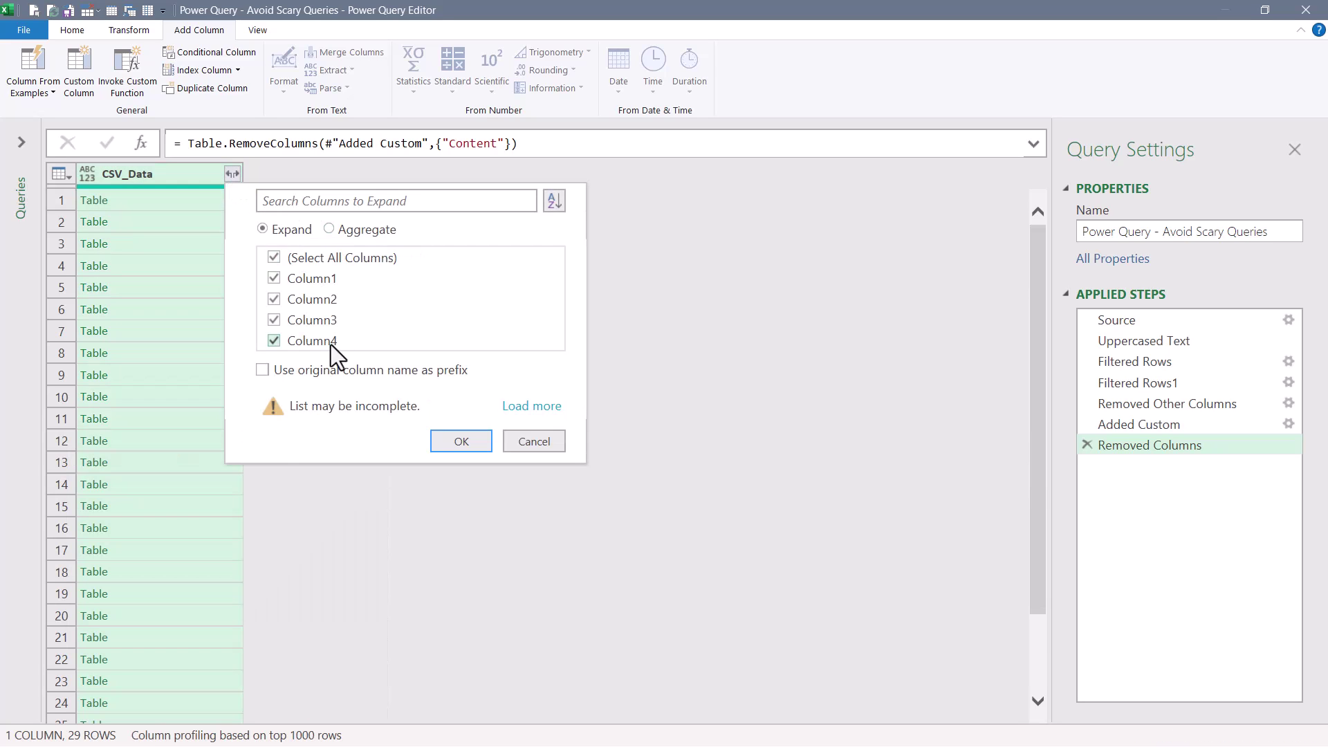
{"action": "left_click", "coordinate": [470, 439]}
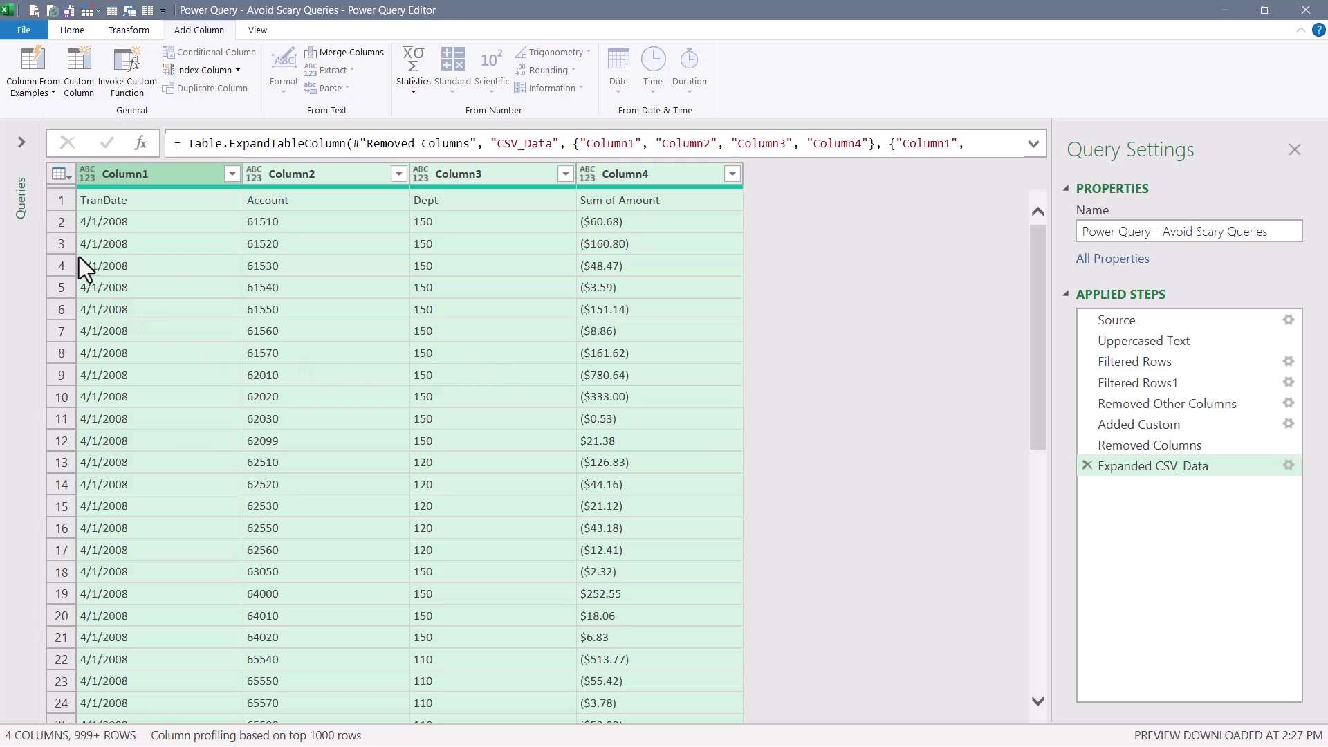
Step: Check the query list for helper queries, and promote the first row to column headers
{"action": "left_click", "coordinate": [21, 142]}
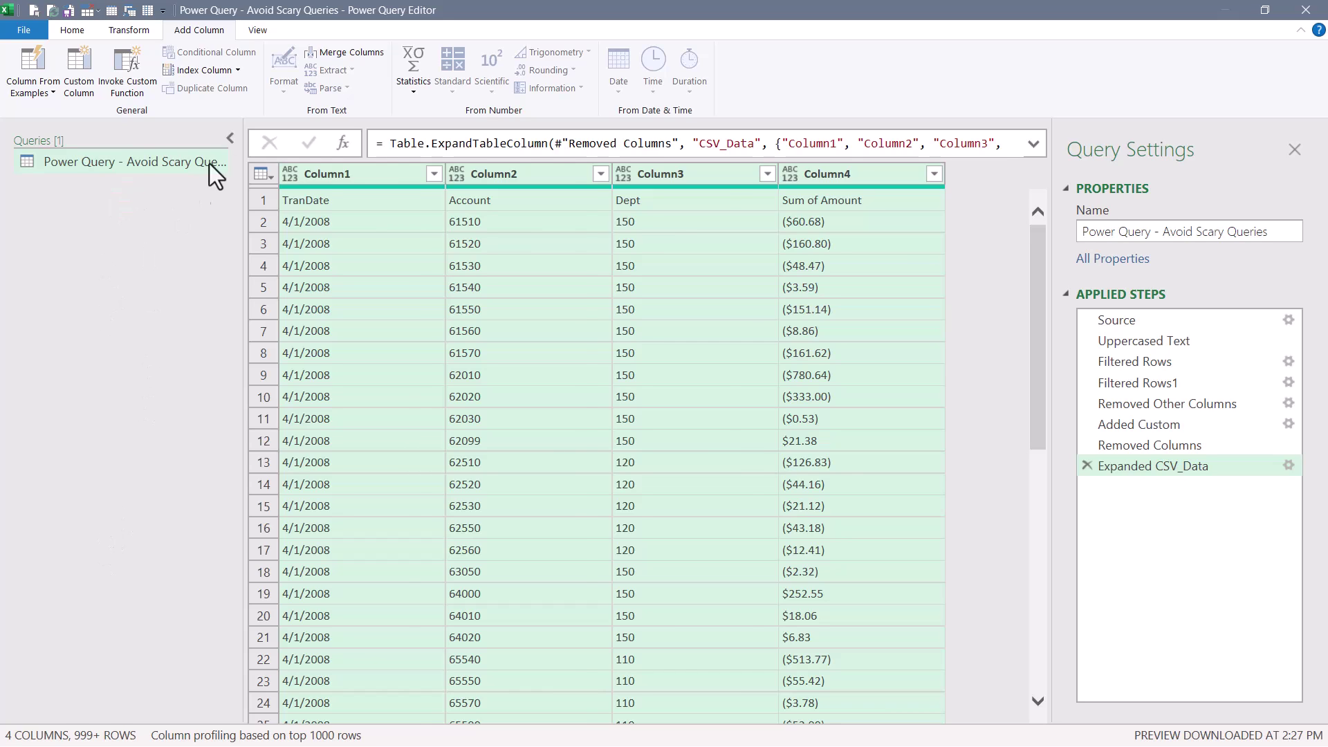
{"action": "left_click", "coordinate": [231, 138]}
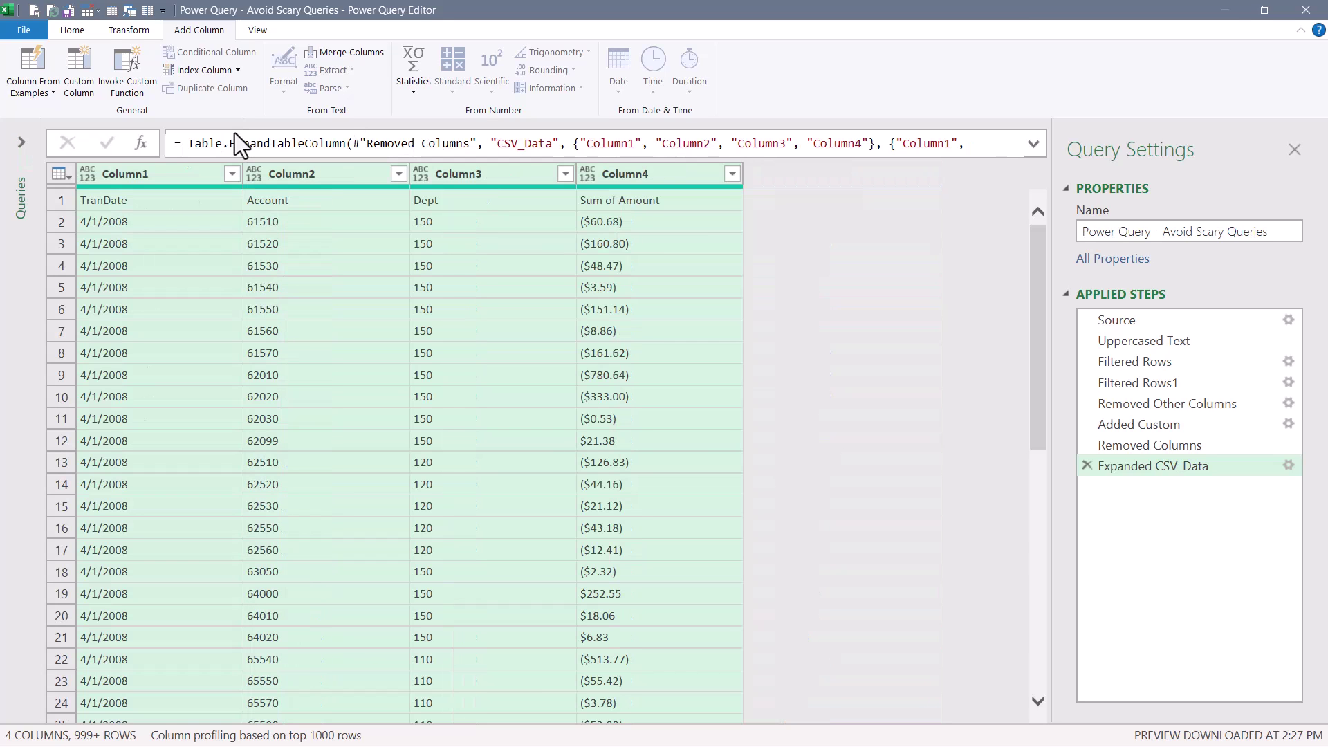
{"action": "left_click", "coordinate": [72, 30]}
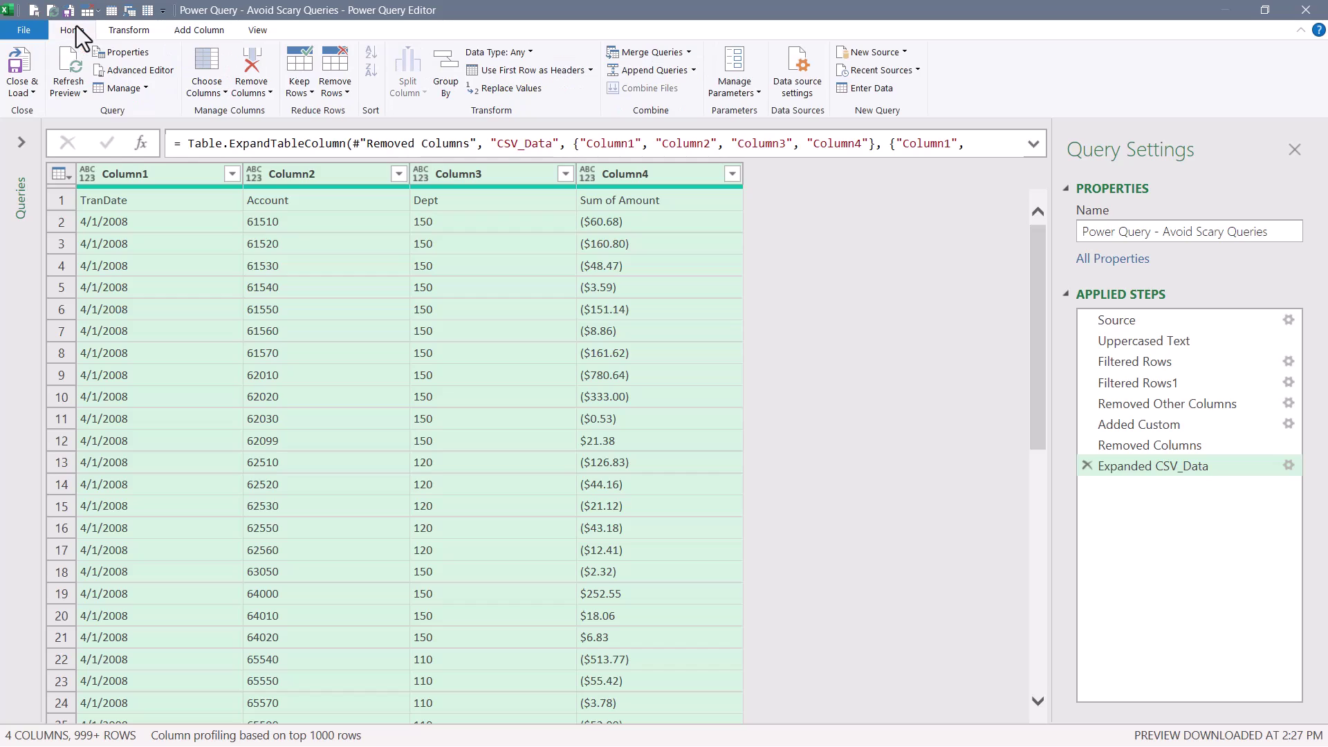
{"action": "left_click", "coordinate": [550, 68]}
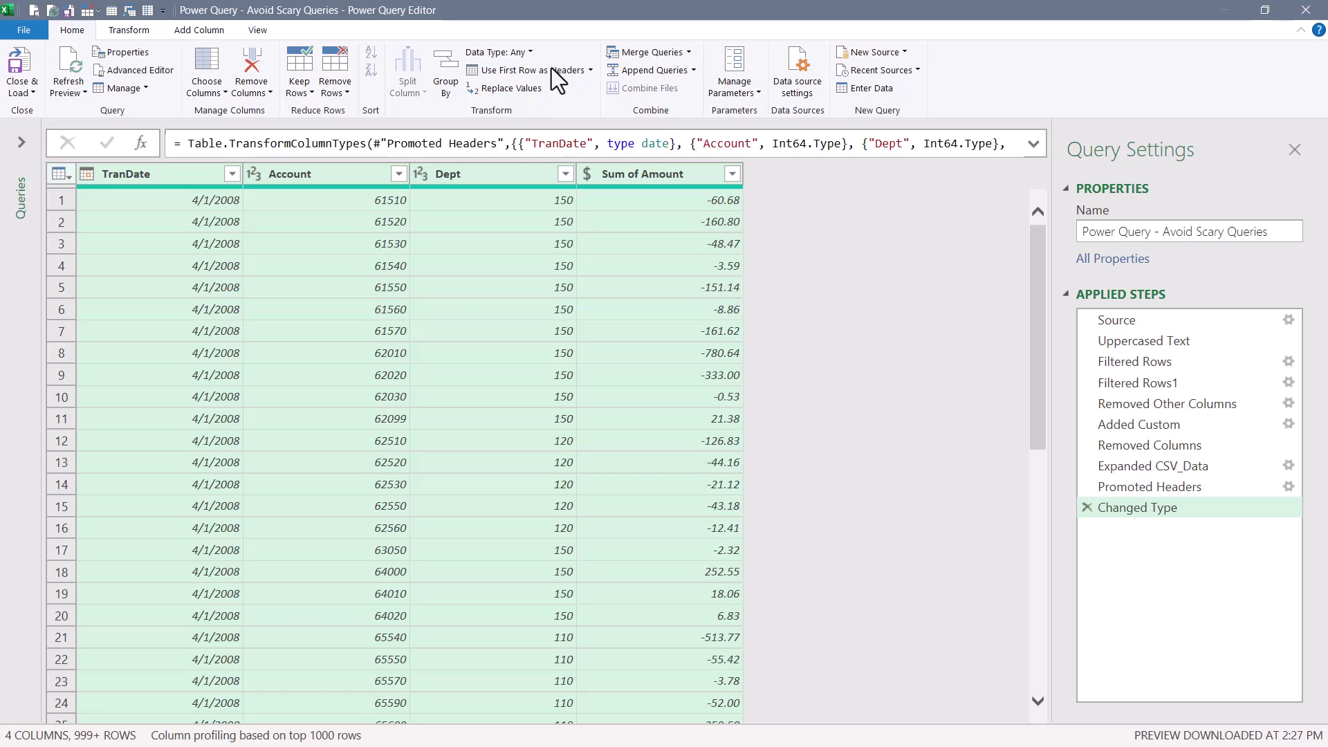
Step: Keep only the rows with TranDate errors, inspect the details of the first three errors, and delete the Kept Errors step
{"action": "left_click", "coordinate": [148, 194]}
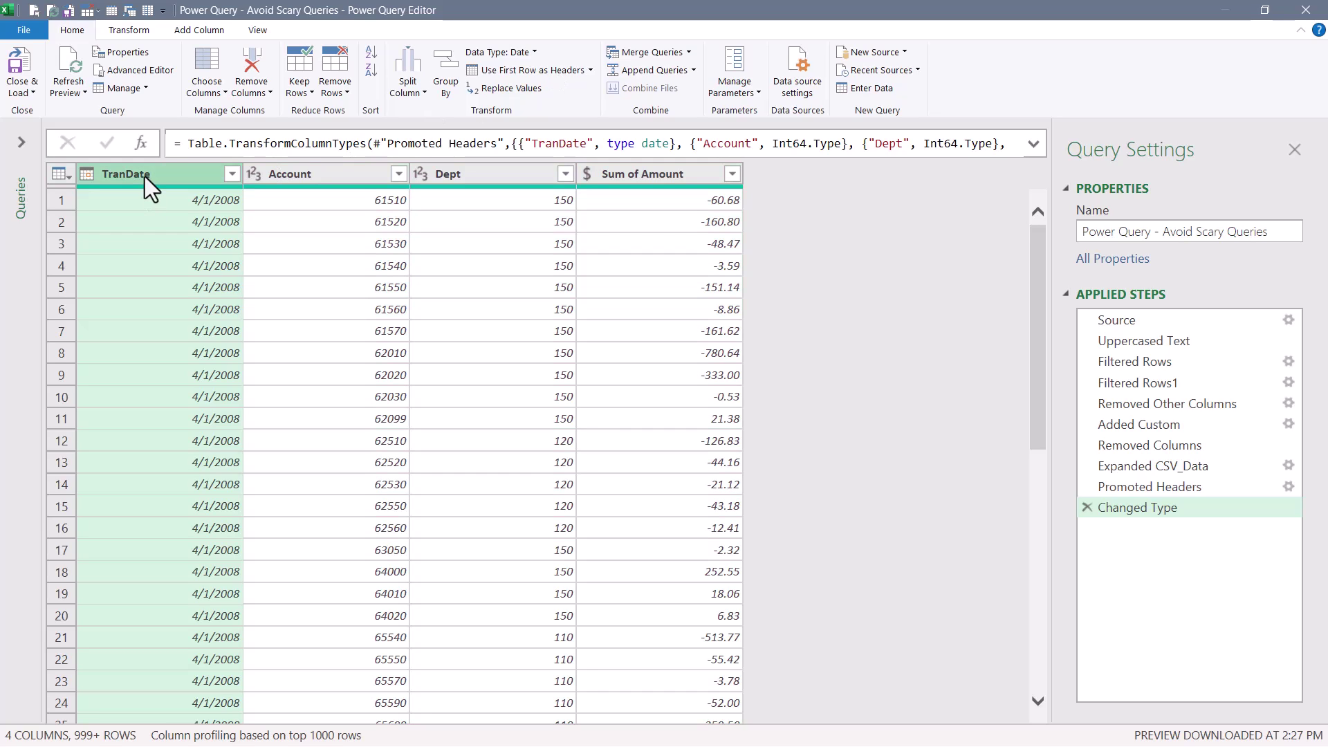
{"action": "left_click", "coordinate": [309, 101]}
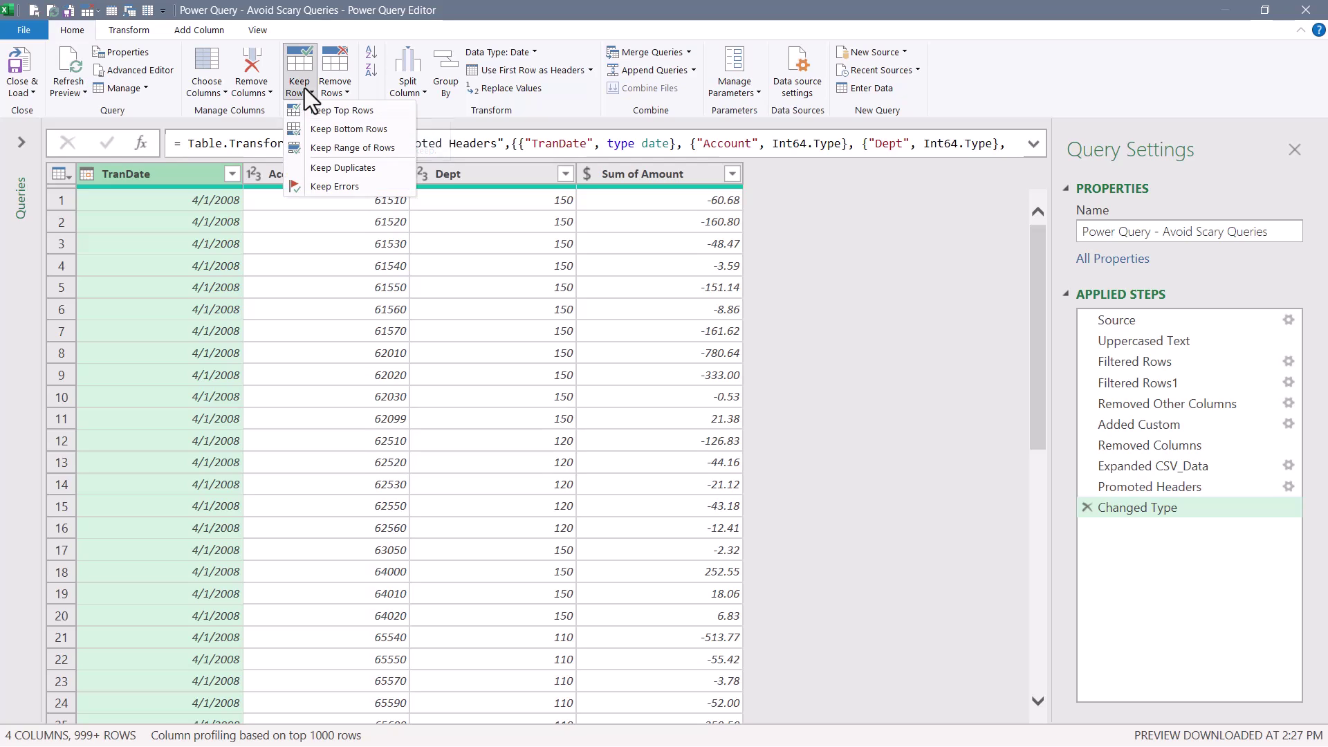
{"action": "left_click", "coordinate": [319, 188]}
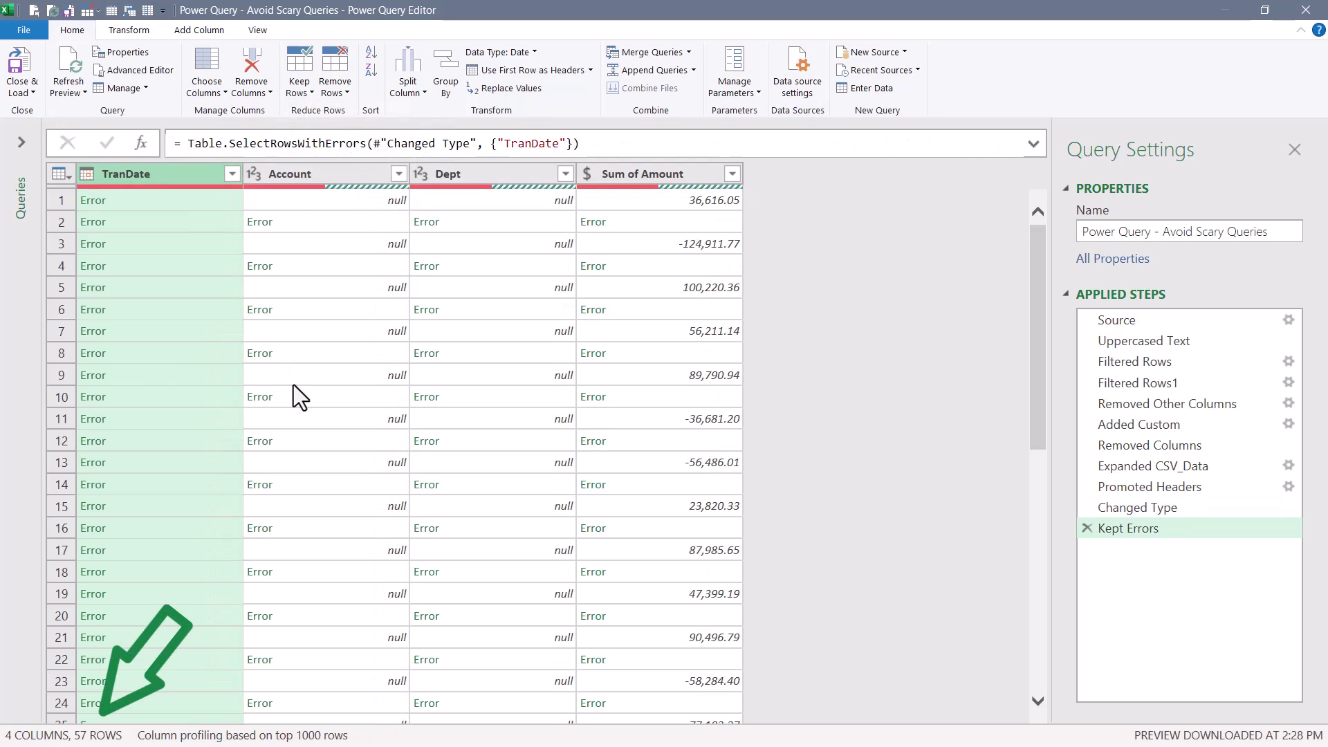
{"action": "left_click", "coordinate": [137, 199]}
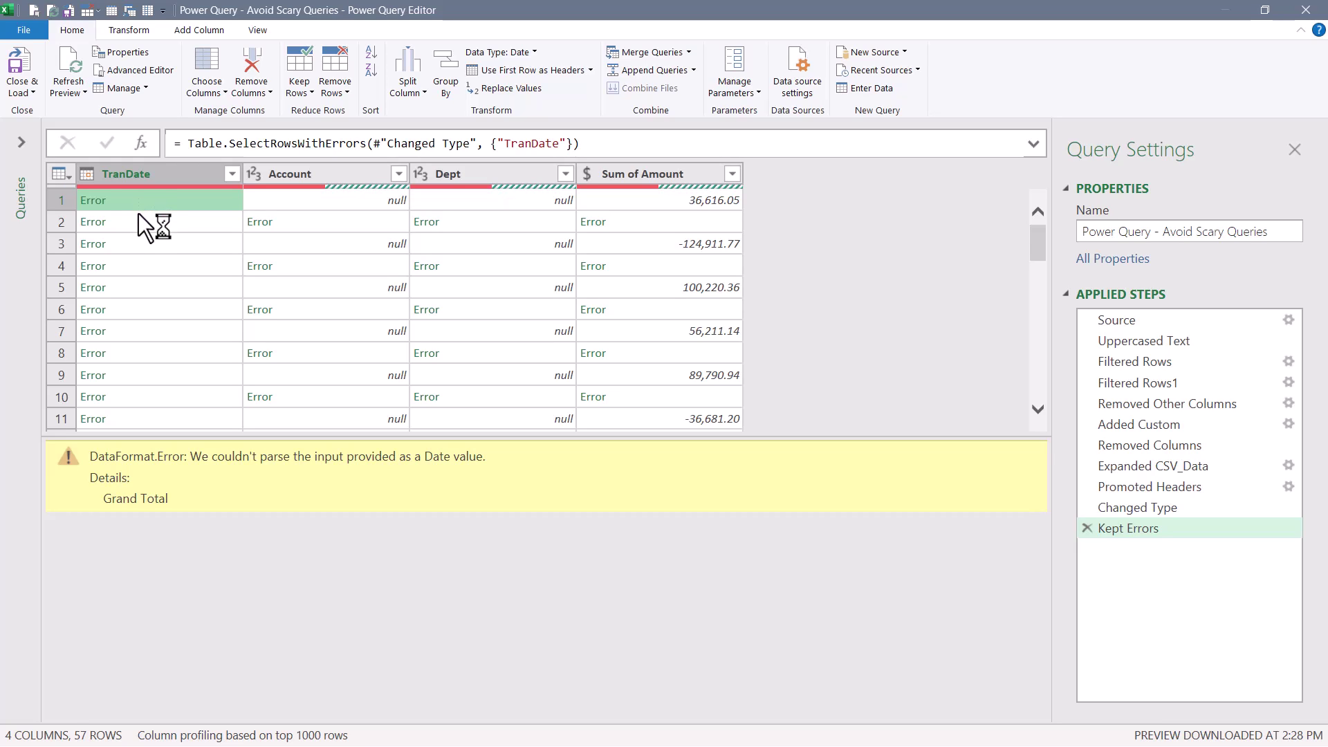
{"action": "left_click", "coordinate": [138, 221]}
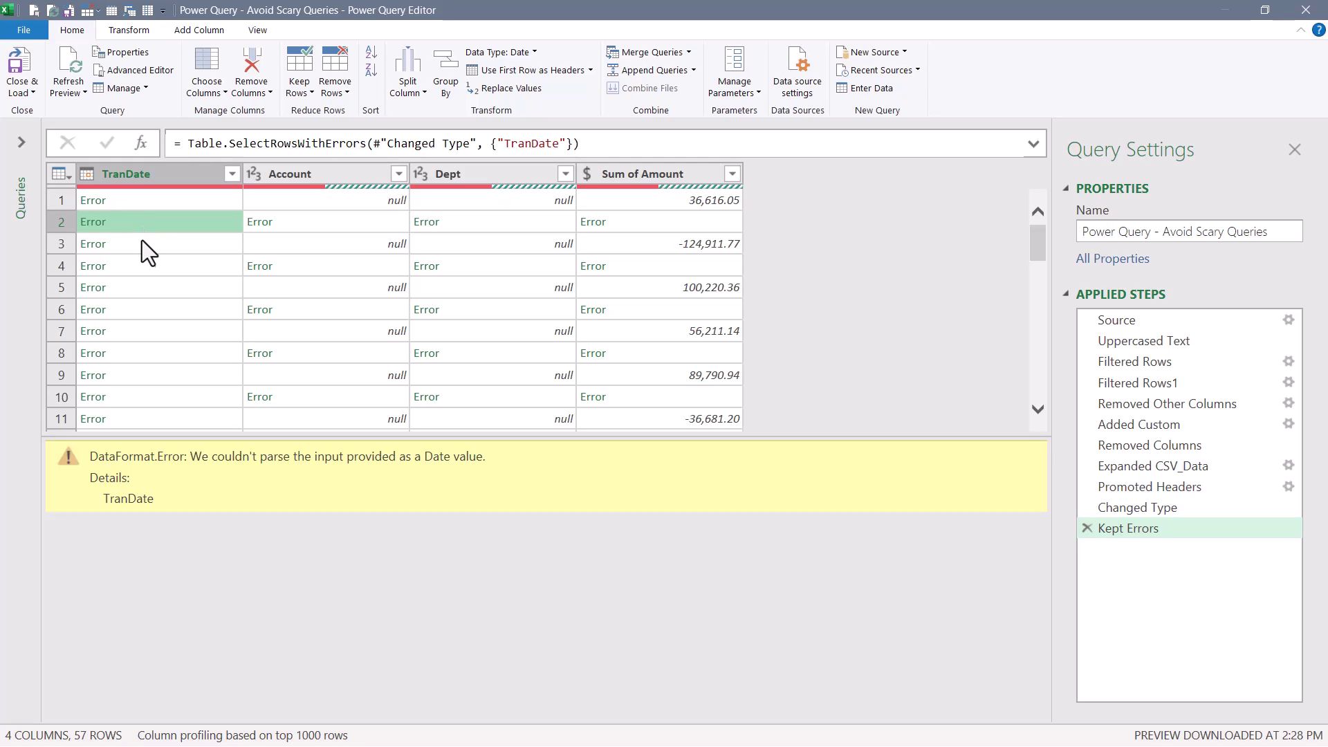
{"action": "left_click", "coordinate": [143, 242]}
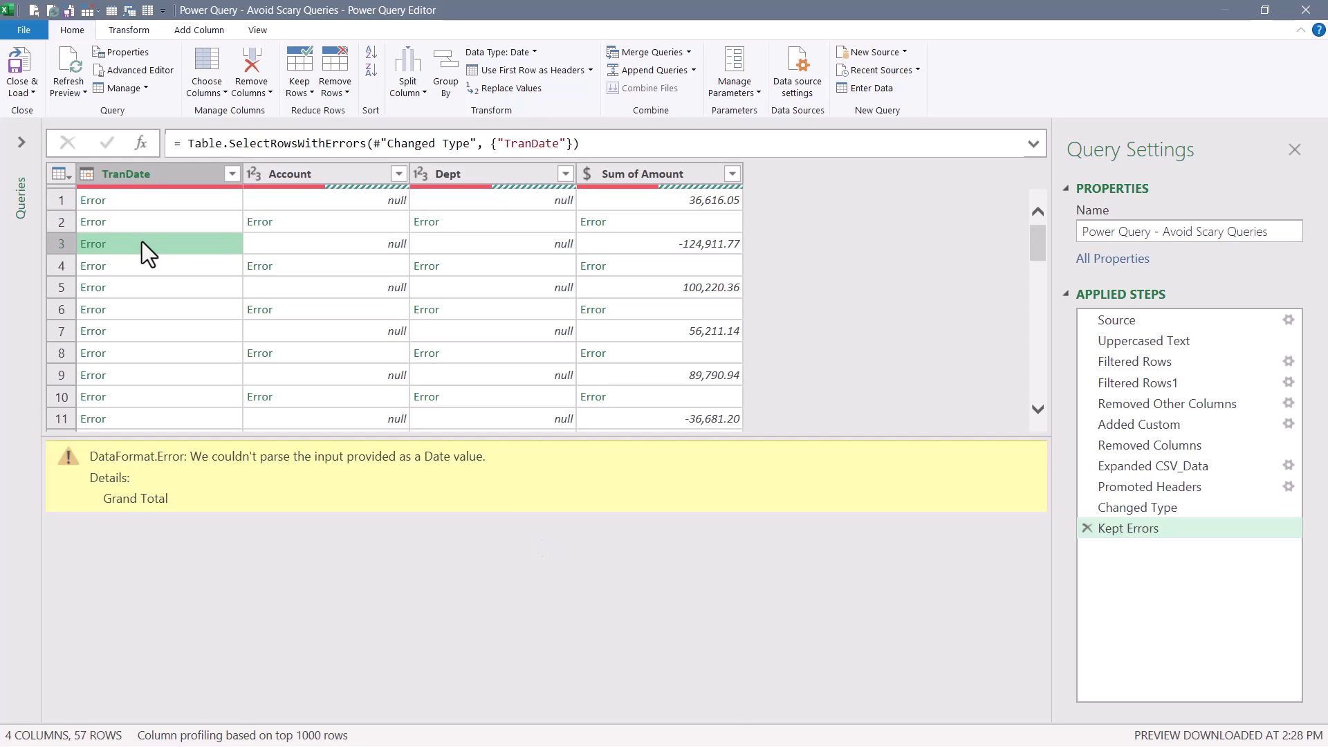
{"action": "left_click", "coordinate": [132, 174]}
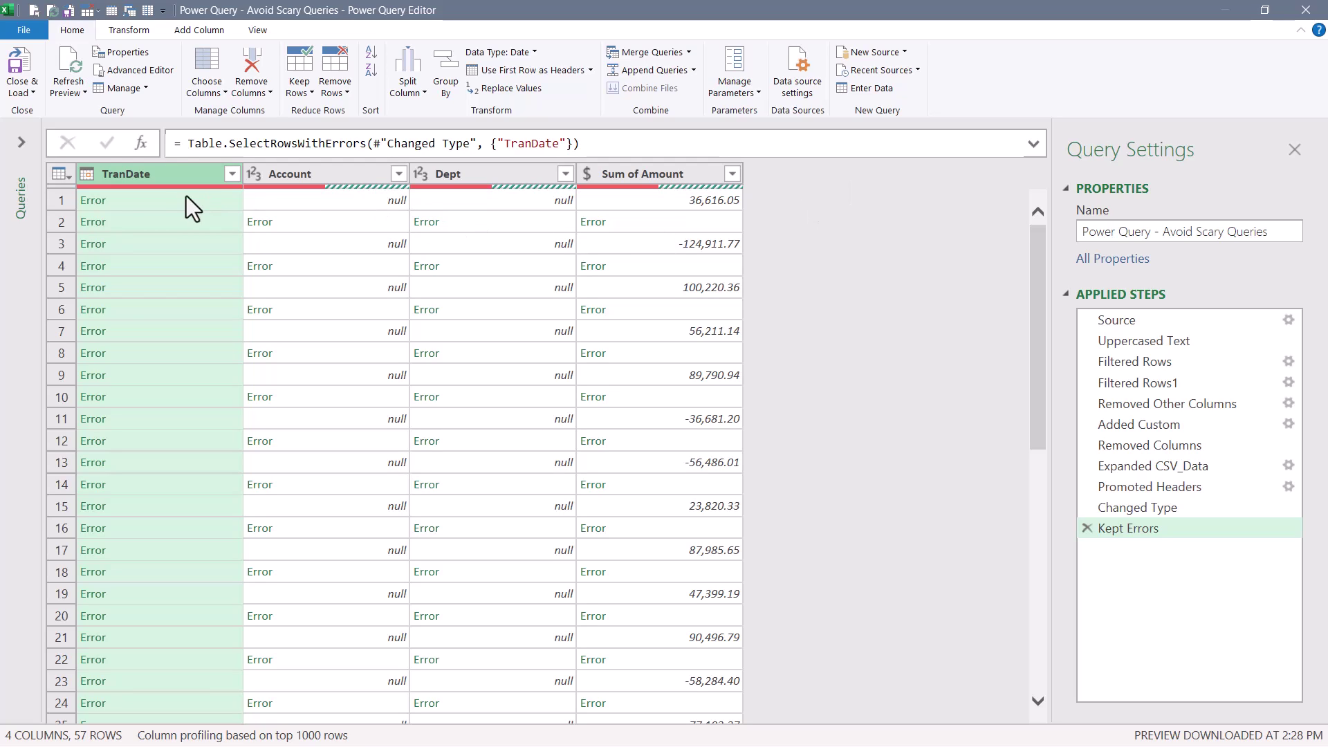
{"action": "left_click", "coordinate": [1087, 528]}
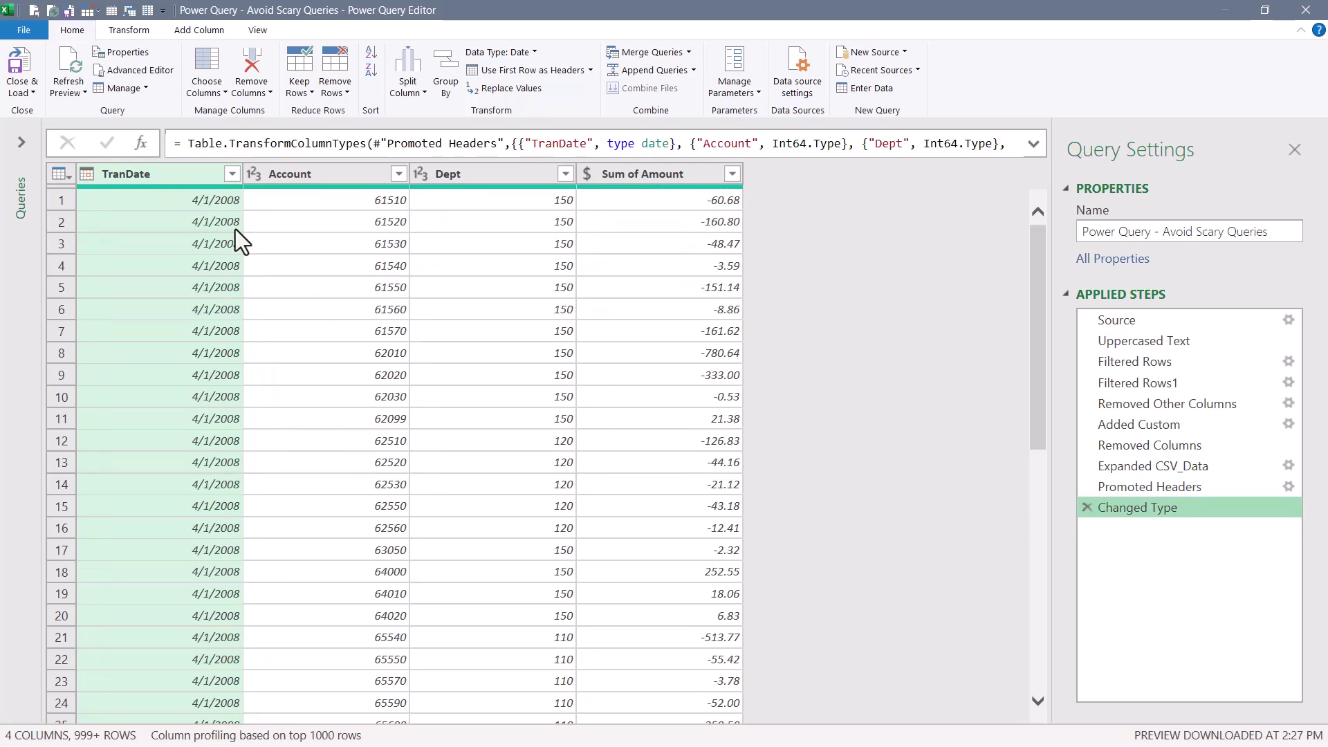
Step: Remove the rows with errors in the TranDate column and check the query list for helper queries
{"action": "right_click", "coordinate": [156, 173]}
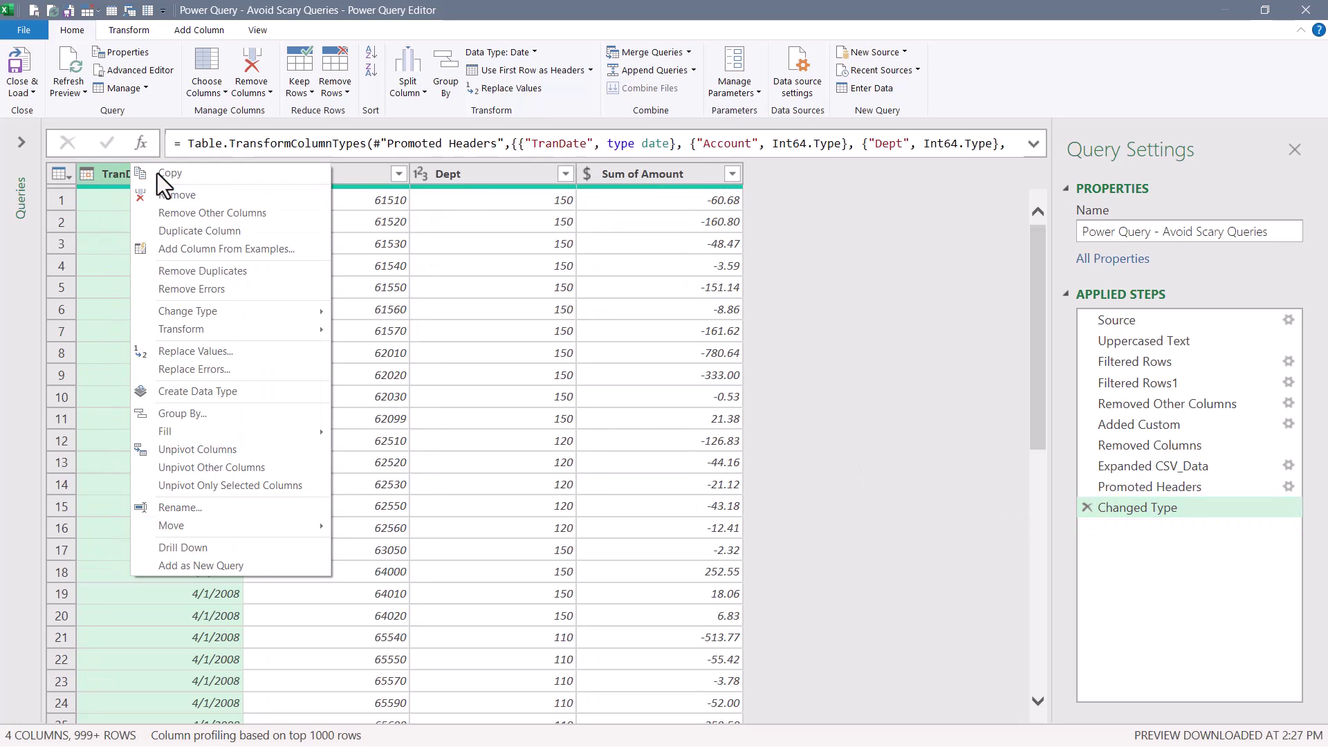
{"action": "left_click", "coordinate": [183, 289]}
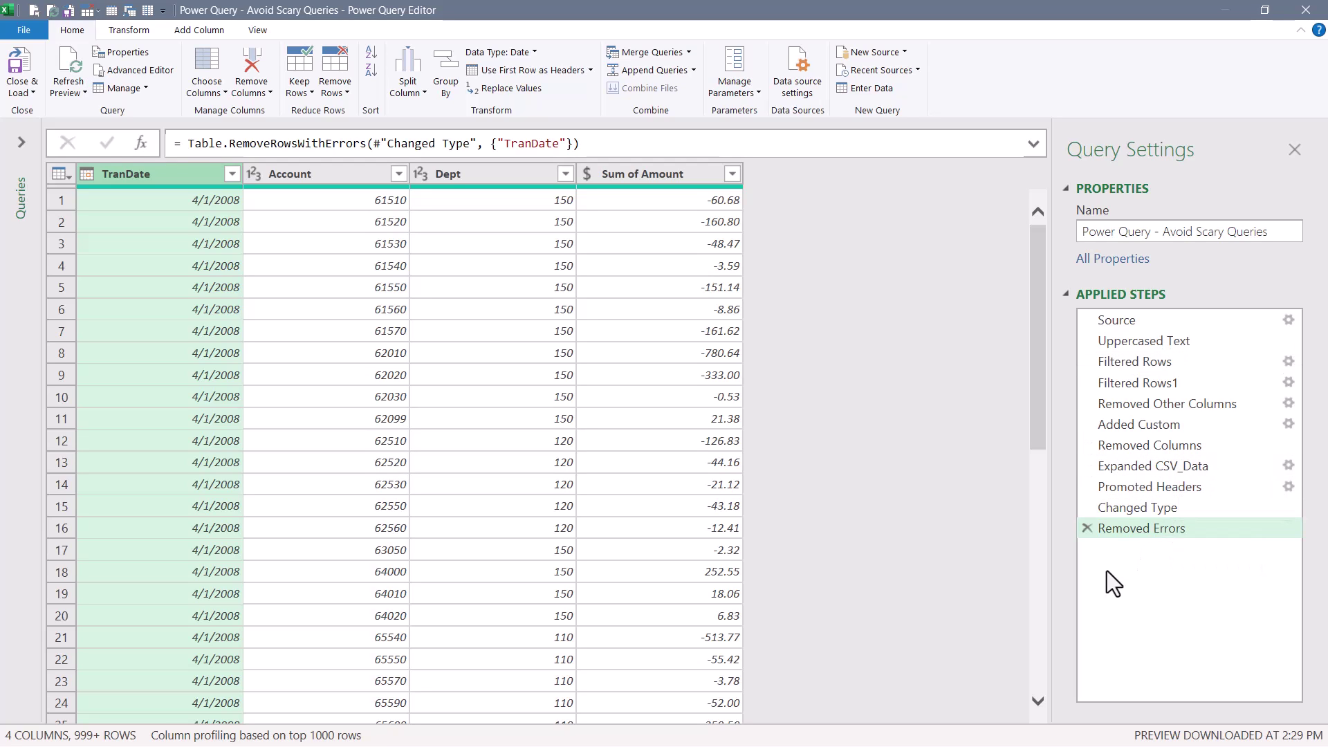
{"action": "left_click", "coordinate": [21, 142]}
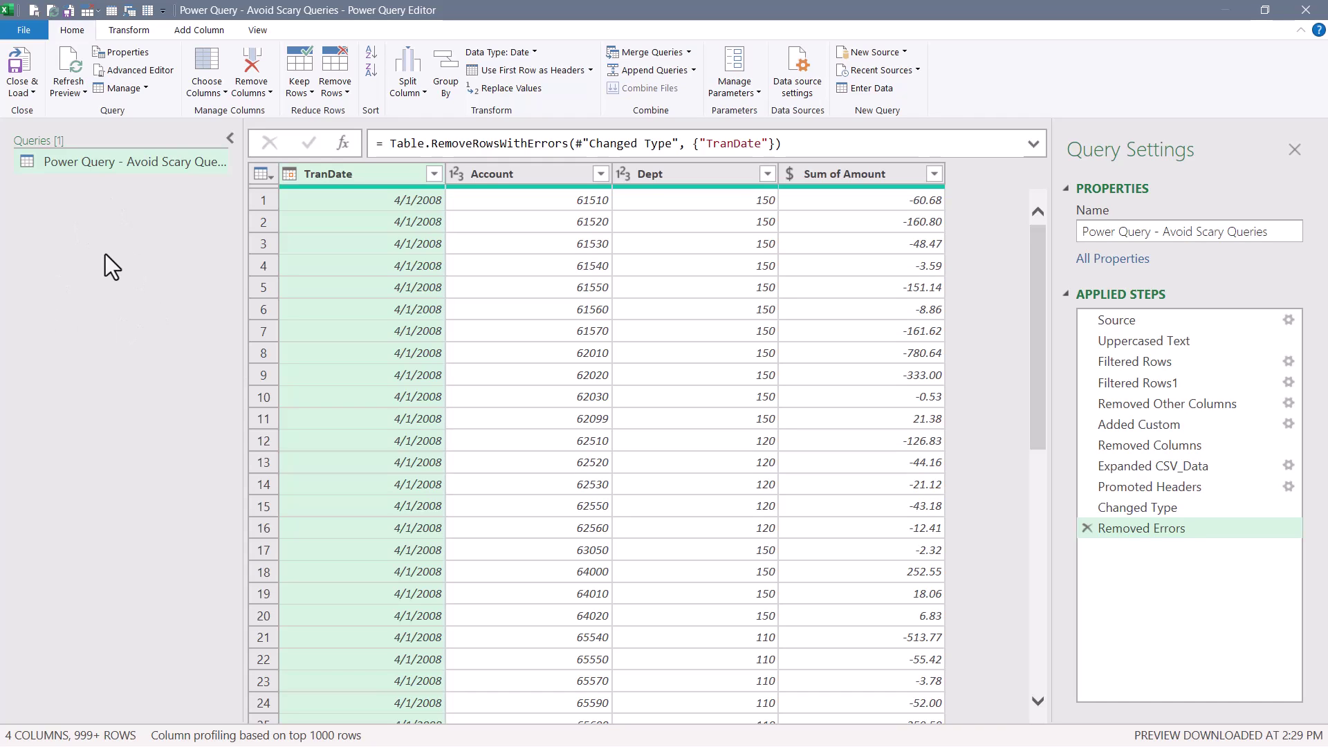
Step: Rename the query CSV Data and load its result into the workbook
{"action": "left_click_drag", "start_coordinate": [1270, 231], "coordinate": [1042, 230]}
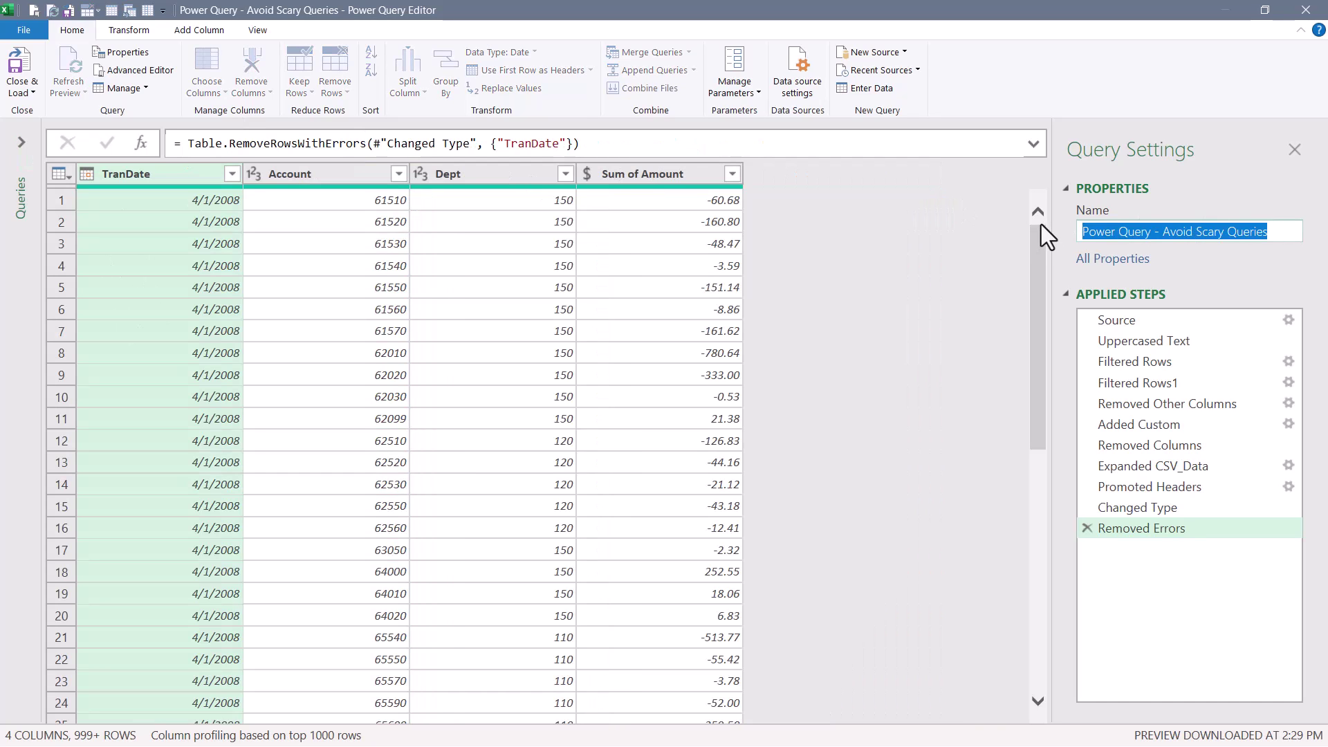
{"action": "type", "text": "CSV Data"}
{"action": "key", "text": "Return"}
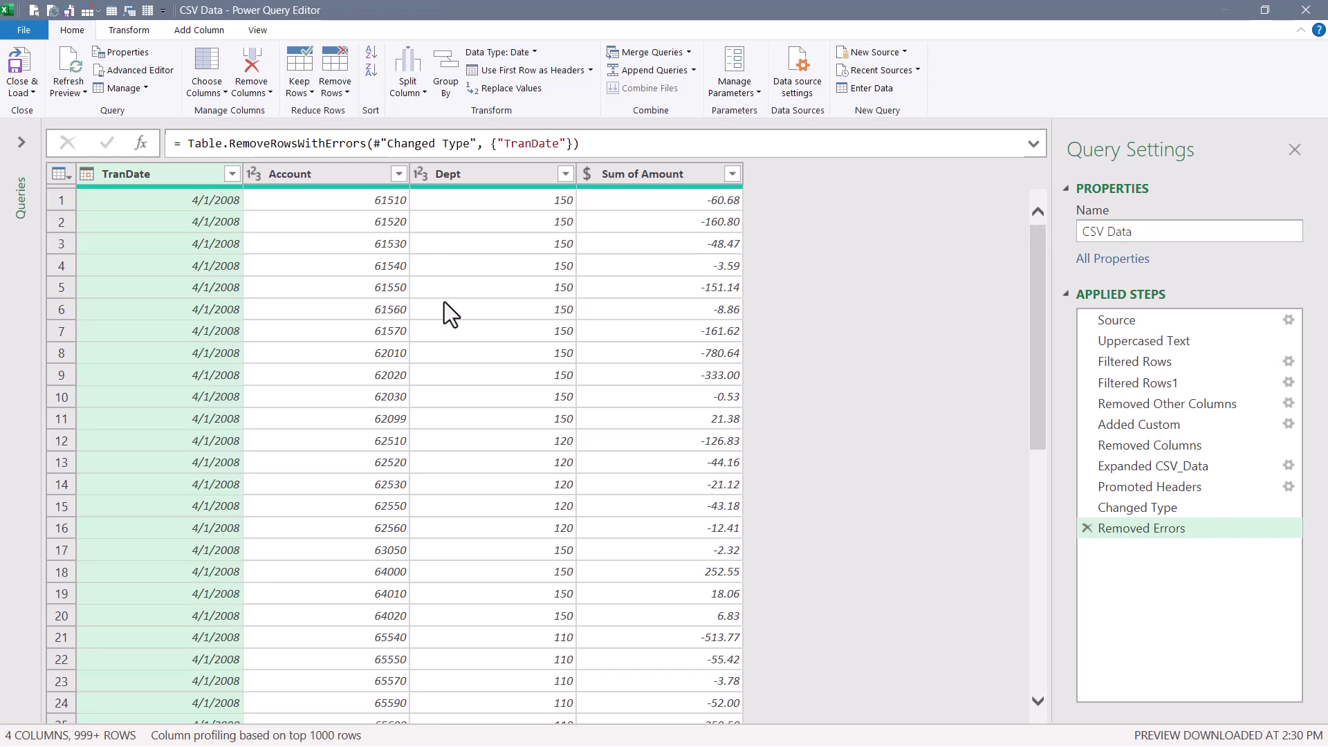
{"action": "left_click", "coordinate": [15, 62]}
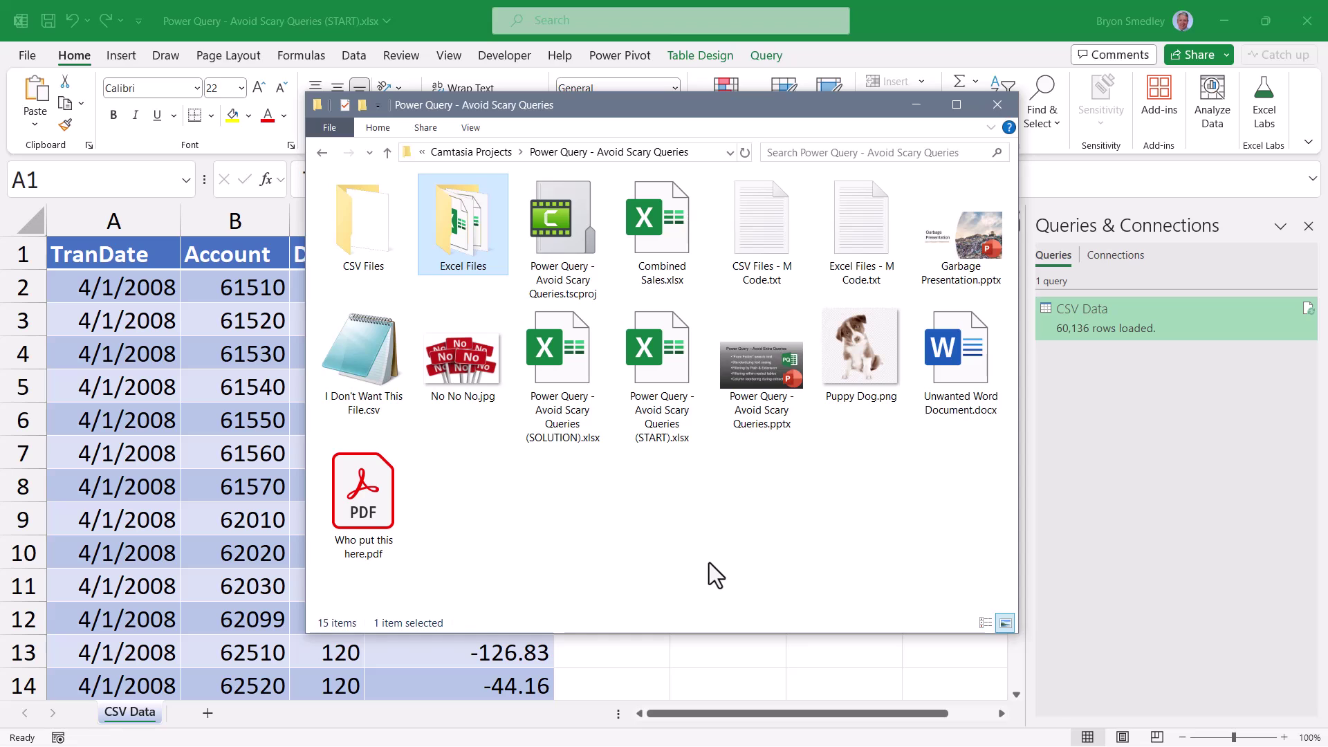
Step: Switch to File Explorer, browse the Excel Files folder, and open Florida Sales.xlsx for inspection
{"action": "double_click", "coordinate": [471, 247]}
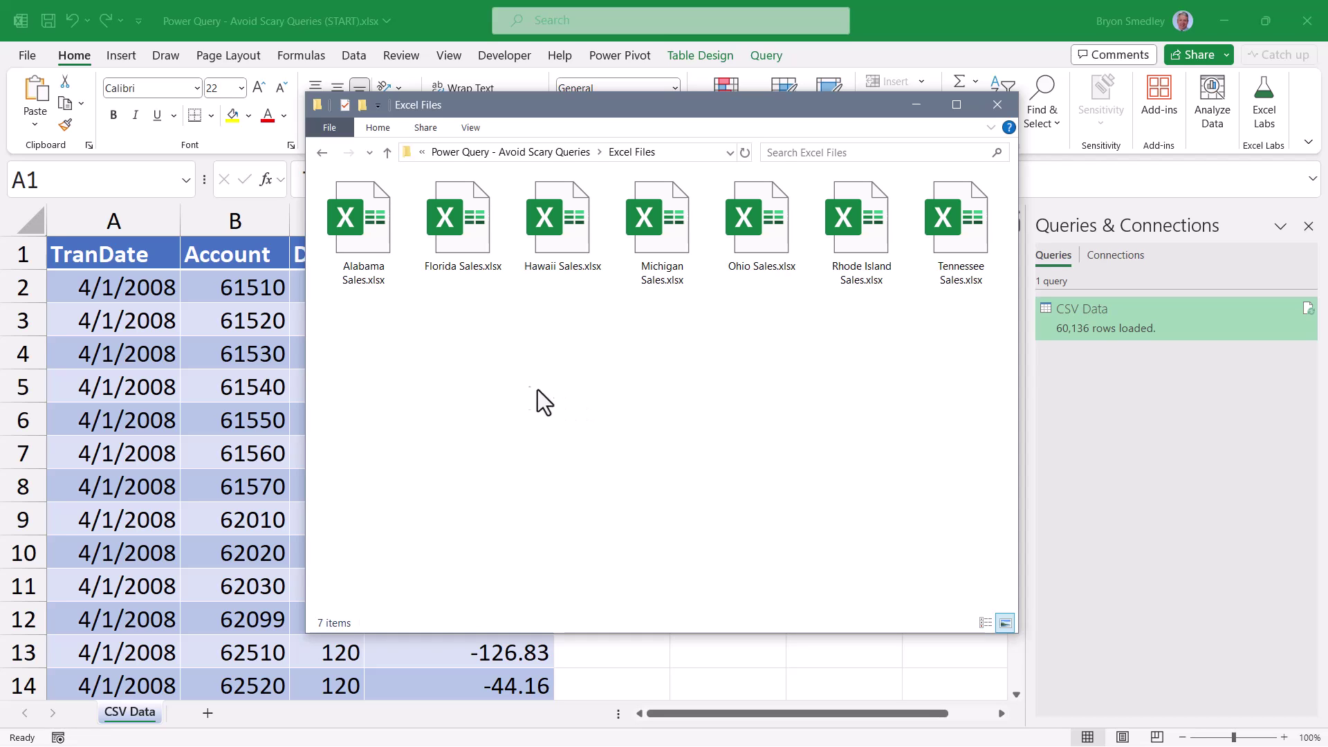
{"action": "double_click", "coordinate": [463, 256]}
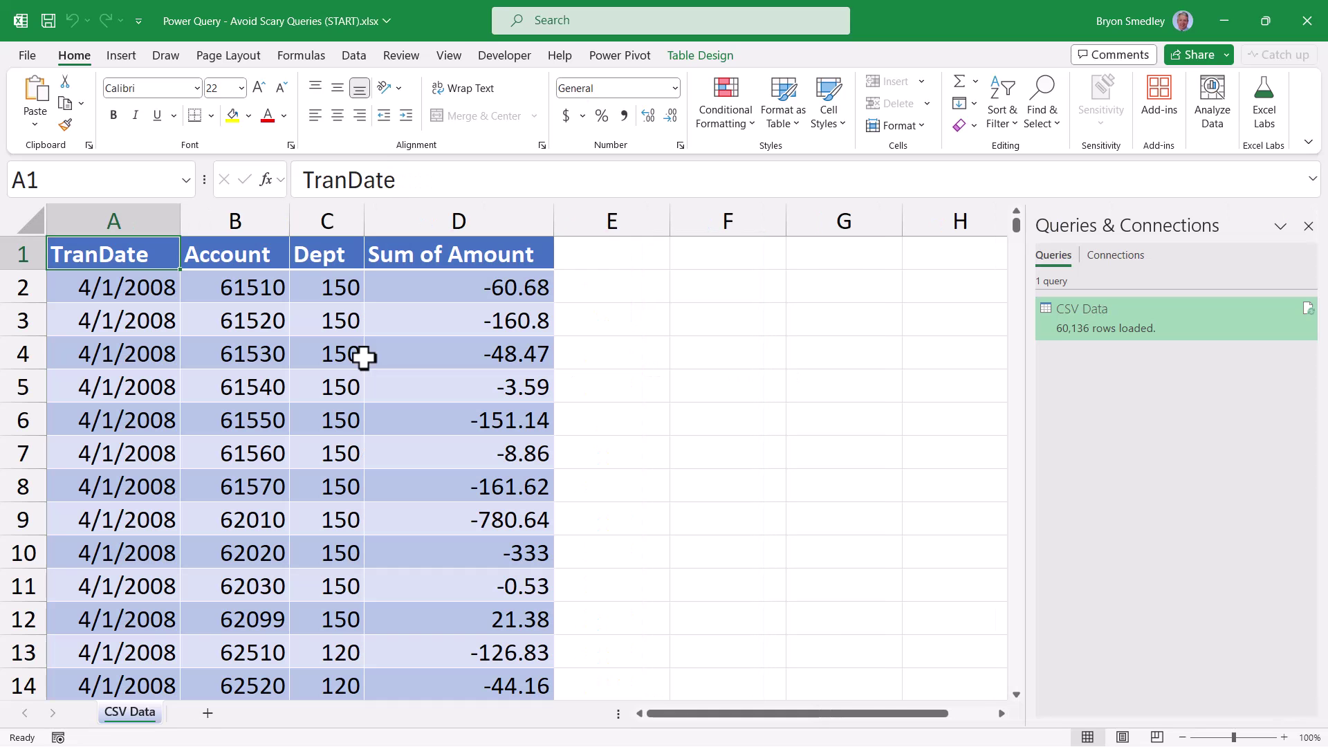
Step: Create a new folder query on C:\Camtasia Projects\Power Query - Avoid Scary Queries and open it for transformation in Power Query
{"action": "left_click", "coordinate": [354, 56]}
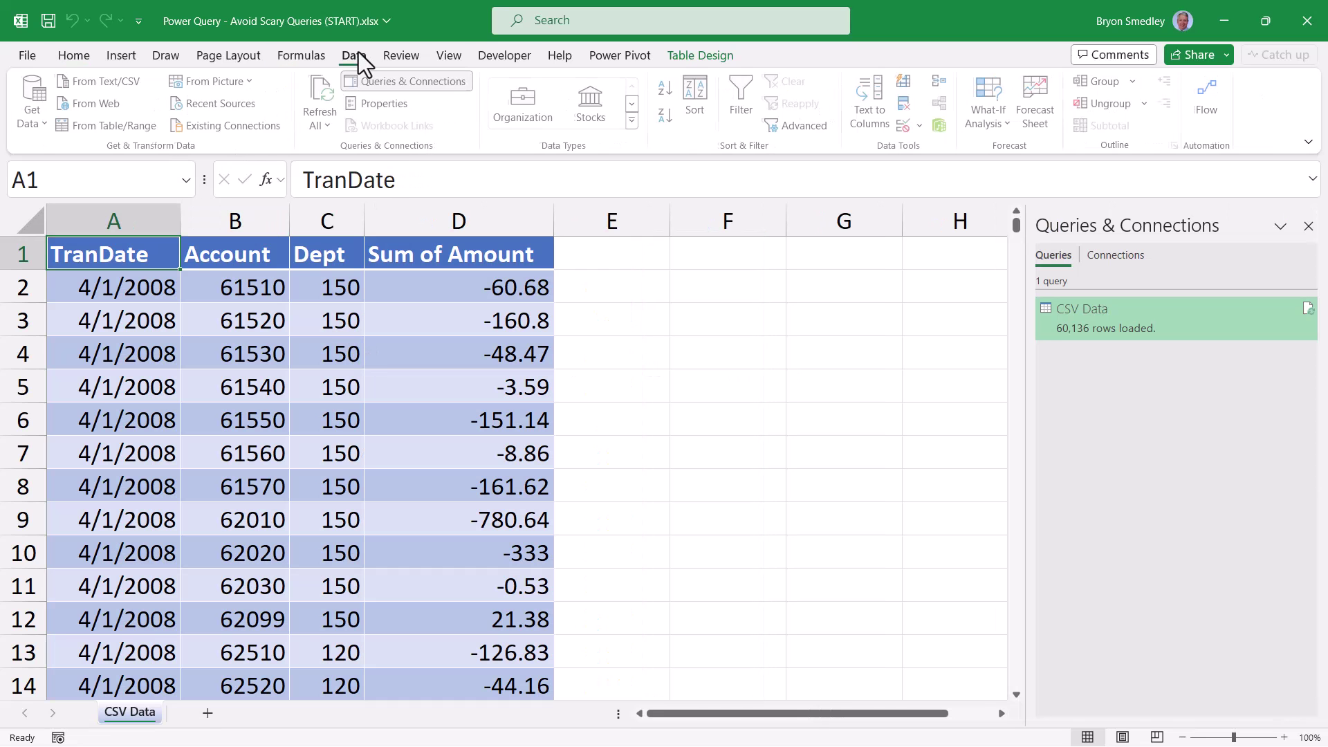
{"action": "left_click", "coordinate": [35, 104]}
{"action": "mouse_move", "coordinate": [49, 162]}
{"action": "left_click", "coordinate": [331, 333]}
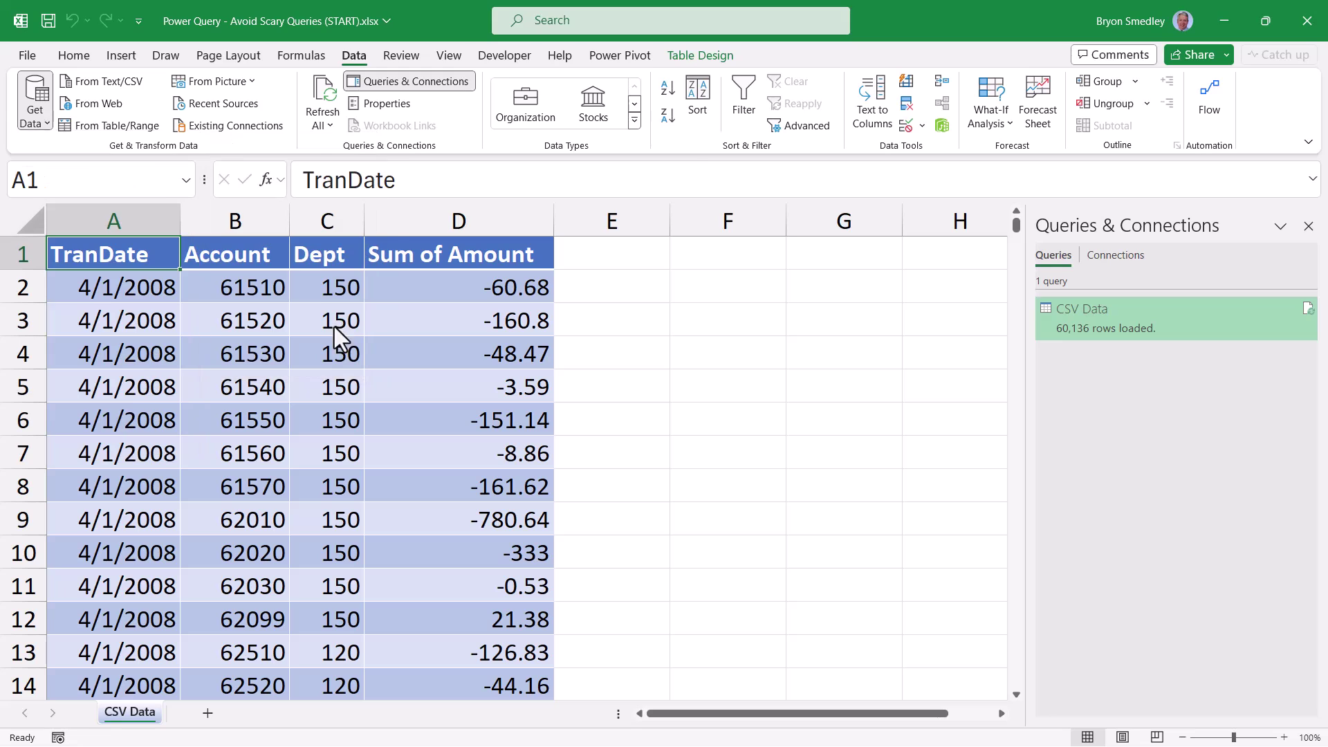
{"action": "left_click", "coordinate": [552, 400]}
{"action": "left_click", "coordinate": [912, 620]}
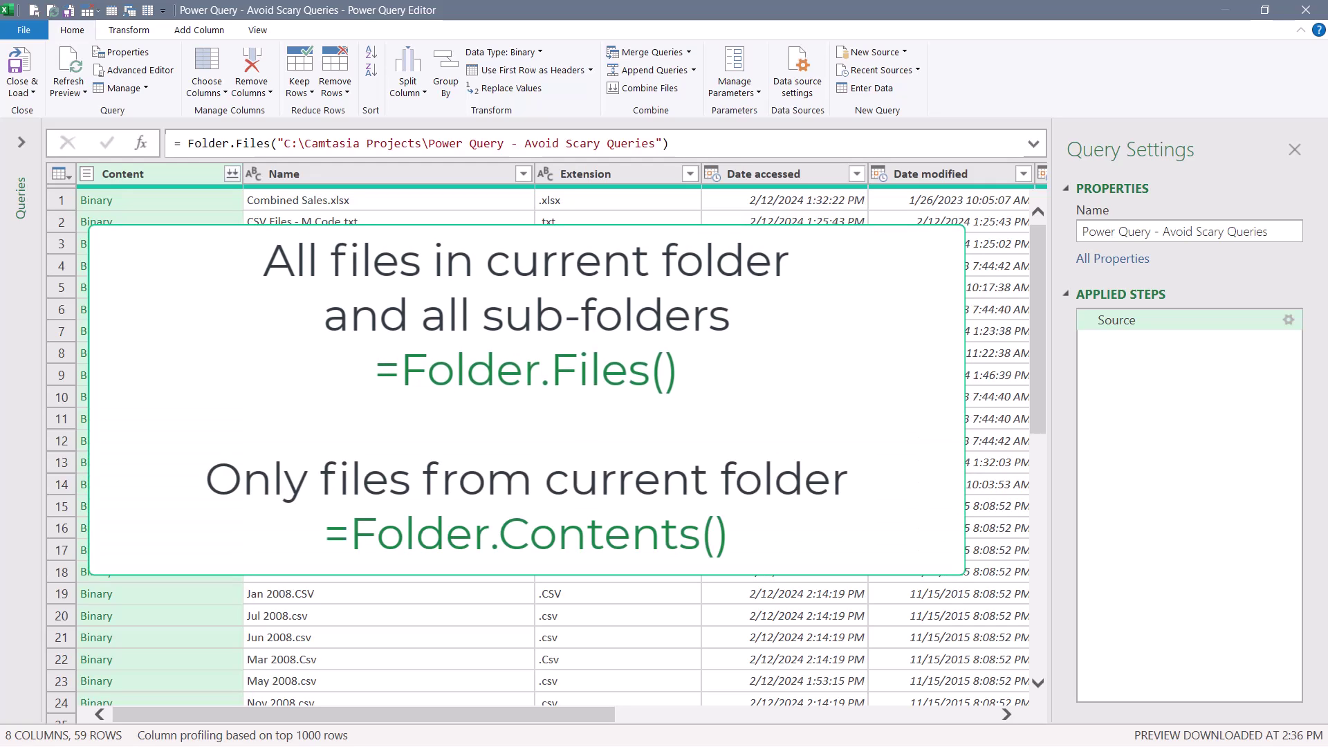
Step: Change the function in the Source step's formula to Folder.Contents
{"action": "left_click", "coordinate": [258, 145]}
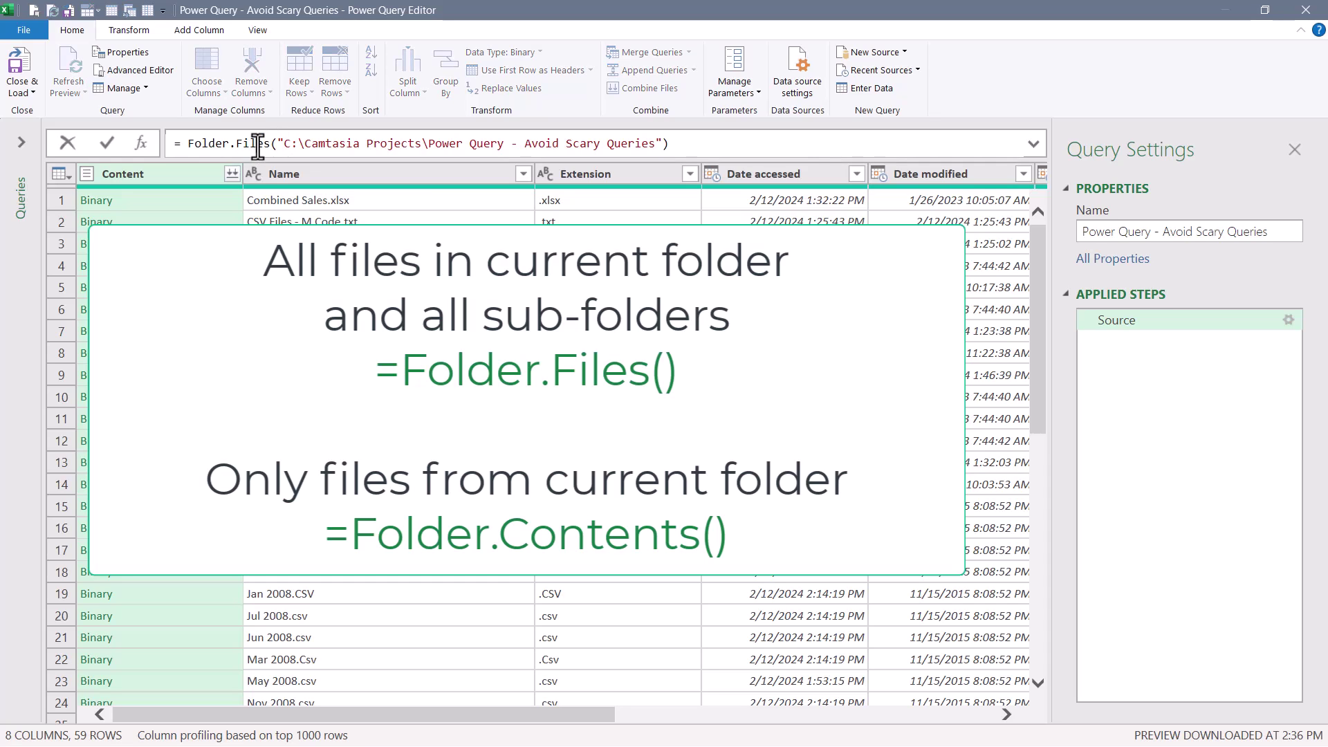
{"action": "double_click", "coordinate": [263, 143]}
{"action": "type", "text": "Co"}
{"action": "key", "text": "Tab"}
{"action": "key", "text": "Return"}
Step: Filter the Extension column to .xlsx only, review the listed files, and delete that Filtered Rows step again
{"action": "left_click", "coordinate": [690, 173]}
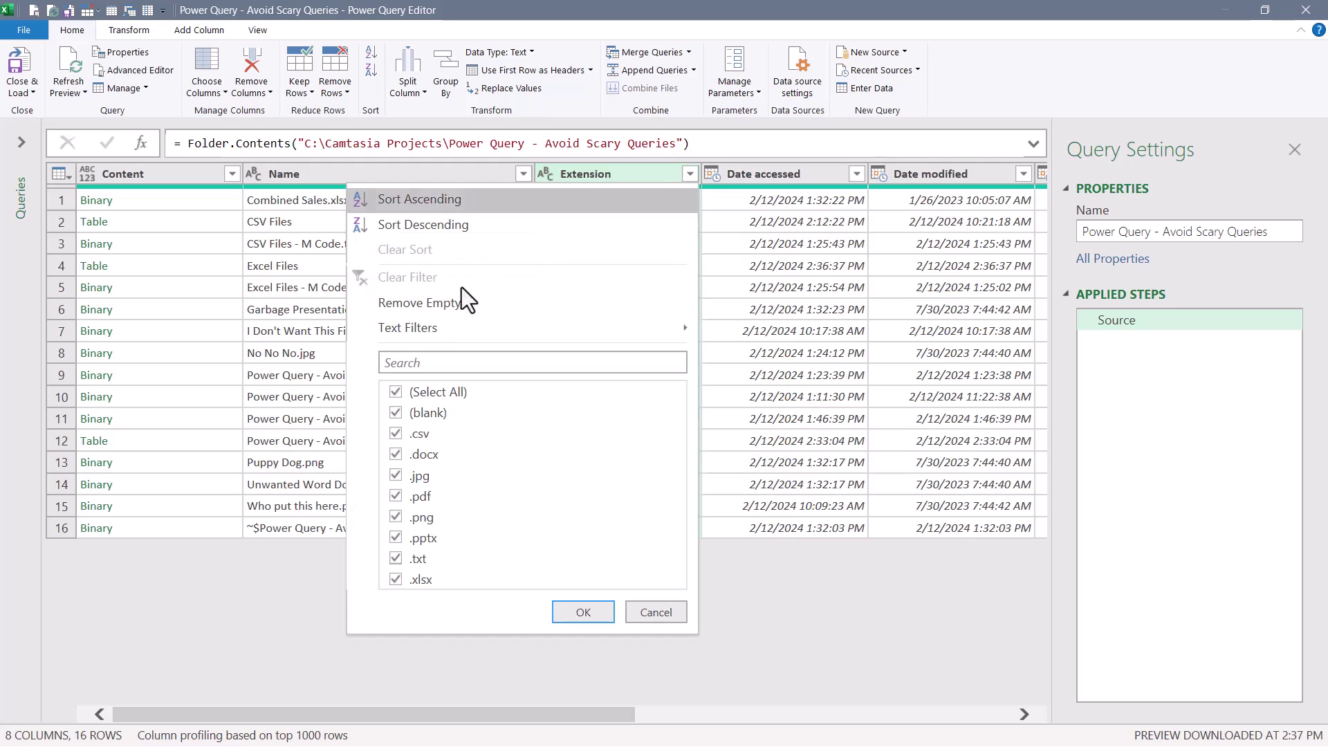
{"action": "left_click", "coordinate": [396, 393]}
{"action": "left_click", "coordinate": [393, 581]}
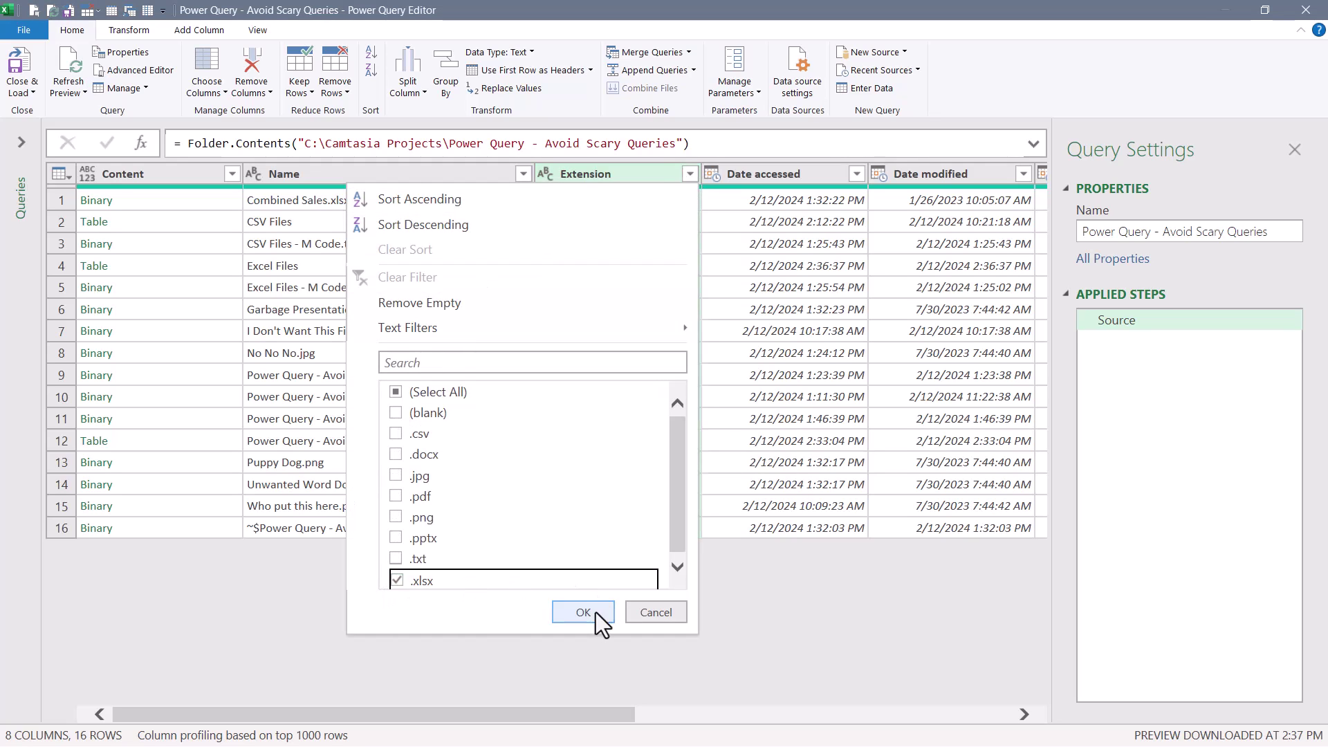
{"action": "left_click", "coordinate": [583, 612]}
{"action": "left_click", "coordinate": [1087, 340]}
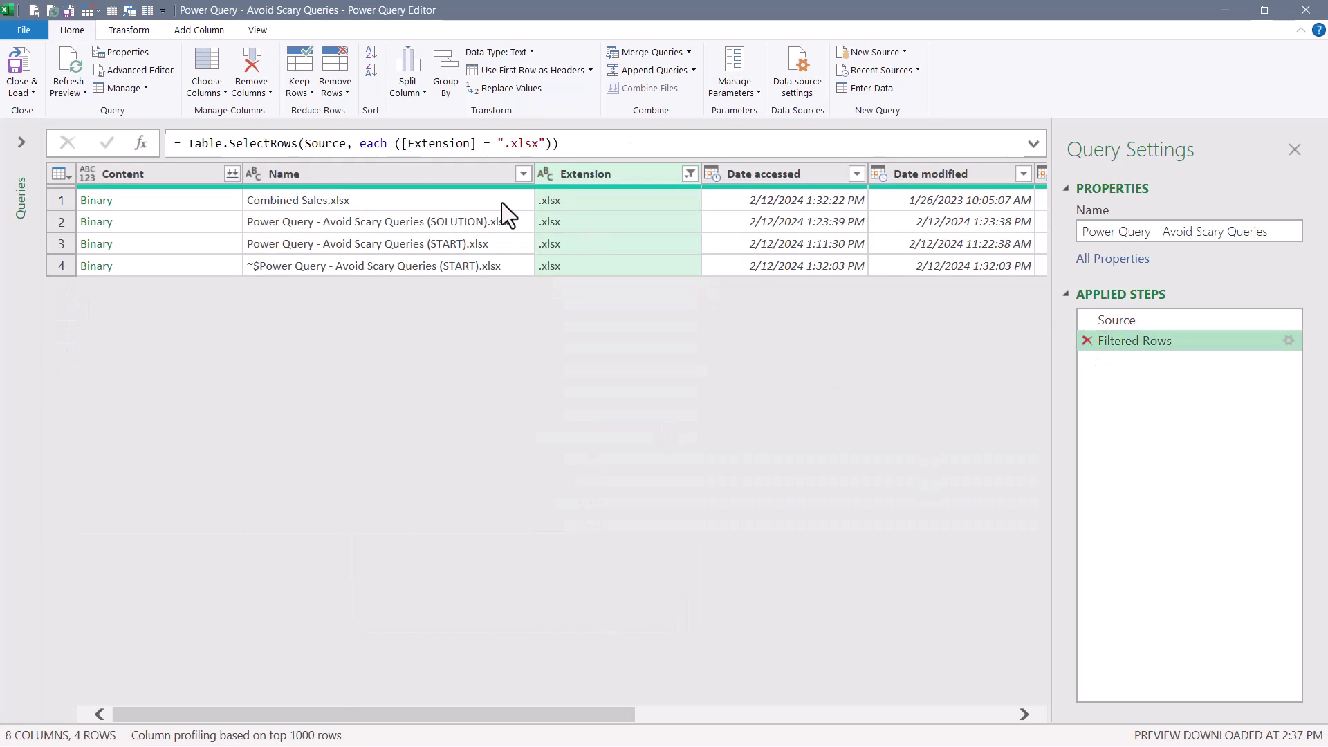
Step: Set the function in the Source step's formula back to Folder.Files
{"action": "double_click", "coordinate": [263, 144]}
{"action": "type", "text": "Files"}
{"action": "key", "text": "Return"}
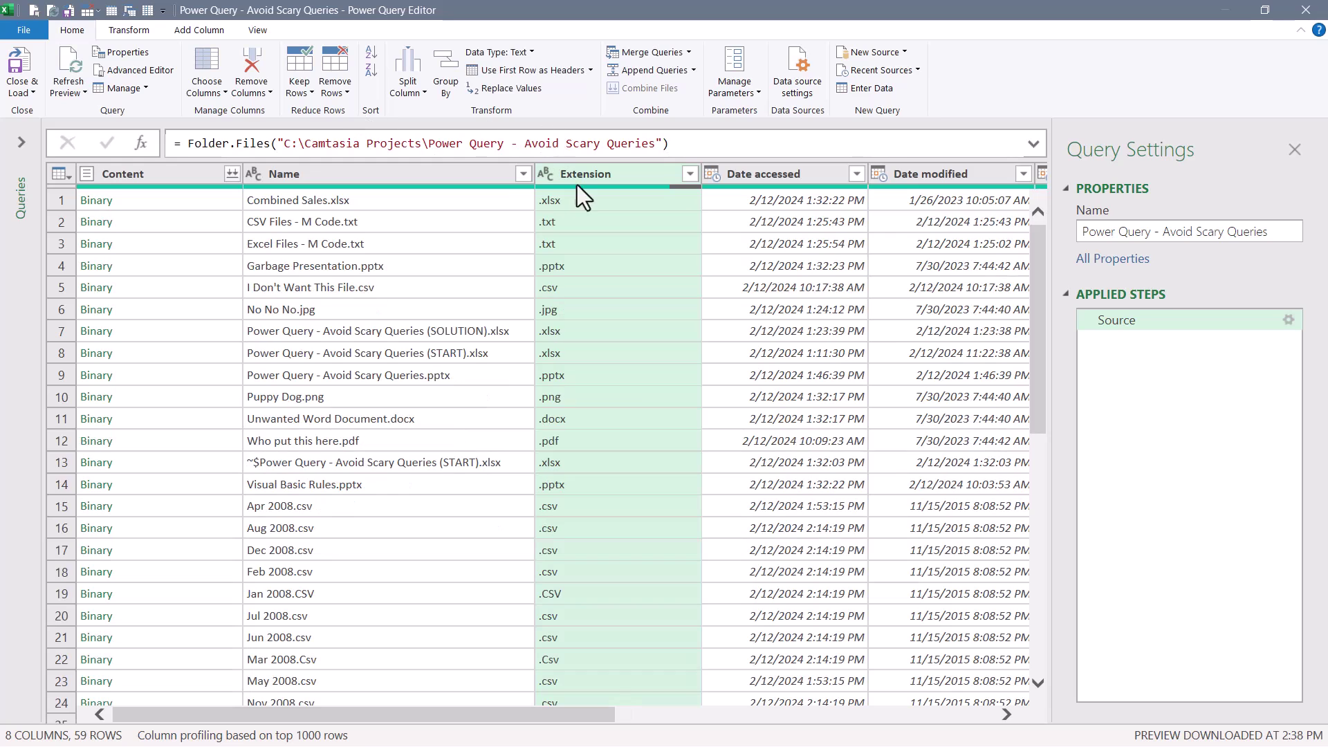
Step: Convert the text in the Extension column to uppercase
{"action": "right_click", "coordinate": [590, 176]}
{"action": "mouse_move", "coordinate": [622, 331]}
{"action": "left_click", "coordinate": [698, 350]}
Step: Filter the Folder Path column to keep only rows that contain \Excel Files\
{"action": "scroll", "coordinate": [546, 443], "scroll_direction": "right", "scroll_amount": 10}
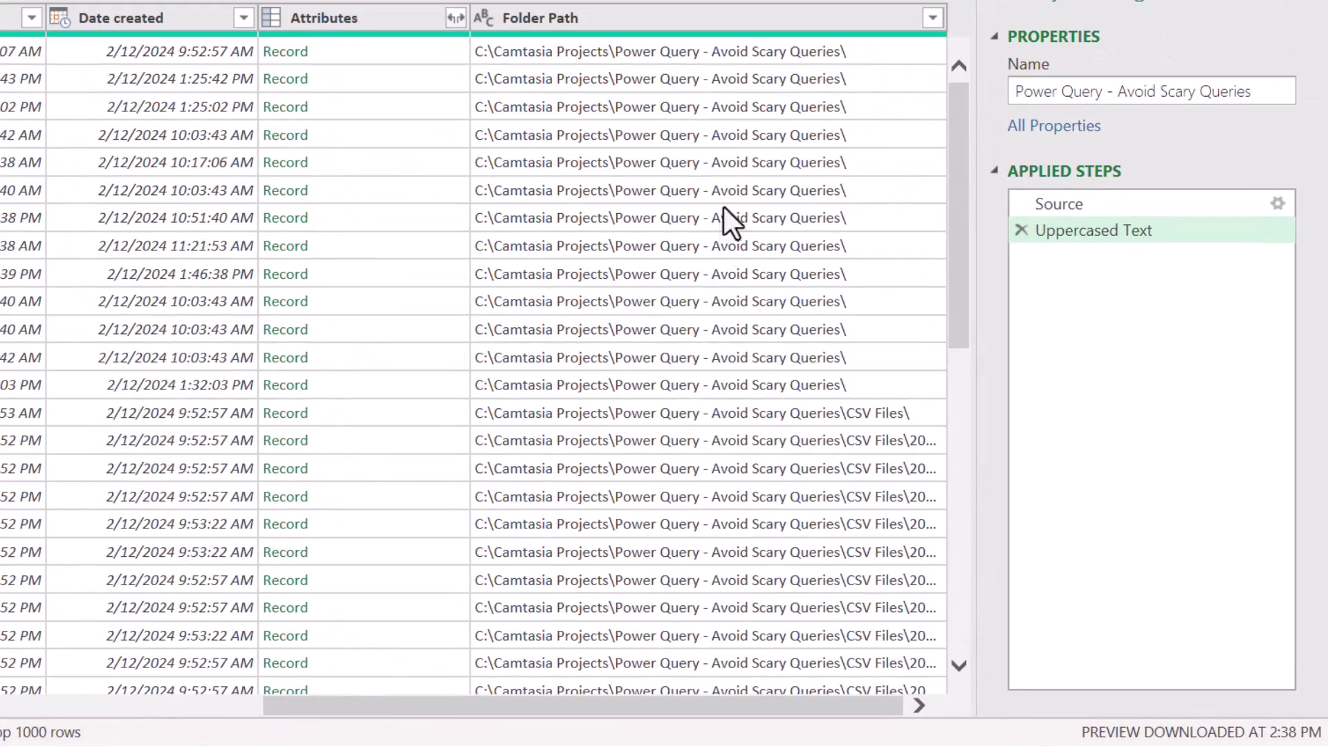
{"action": "scroll", "coordinate": [964, 208], "scroll_direction": "down", "scroll_amount": 4}
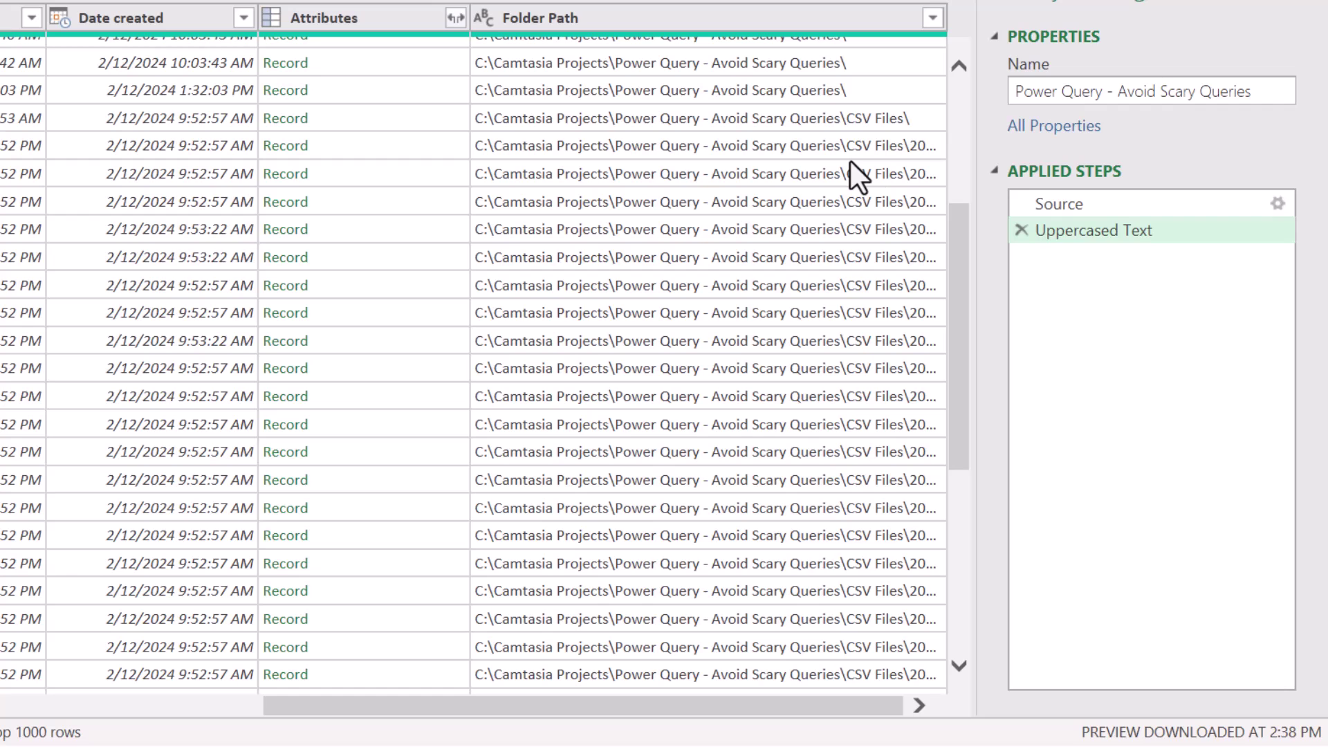
{"action": "left_click_drag", "start_coordinate": [960, 228], "coordinate": [956, 527]}
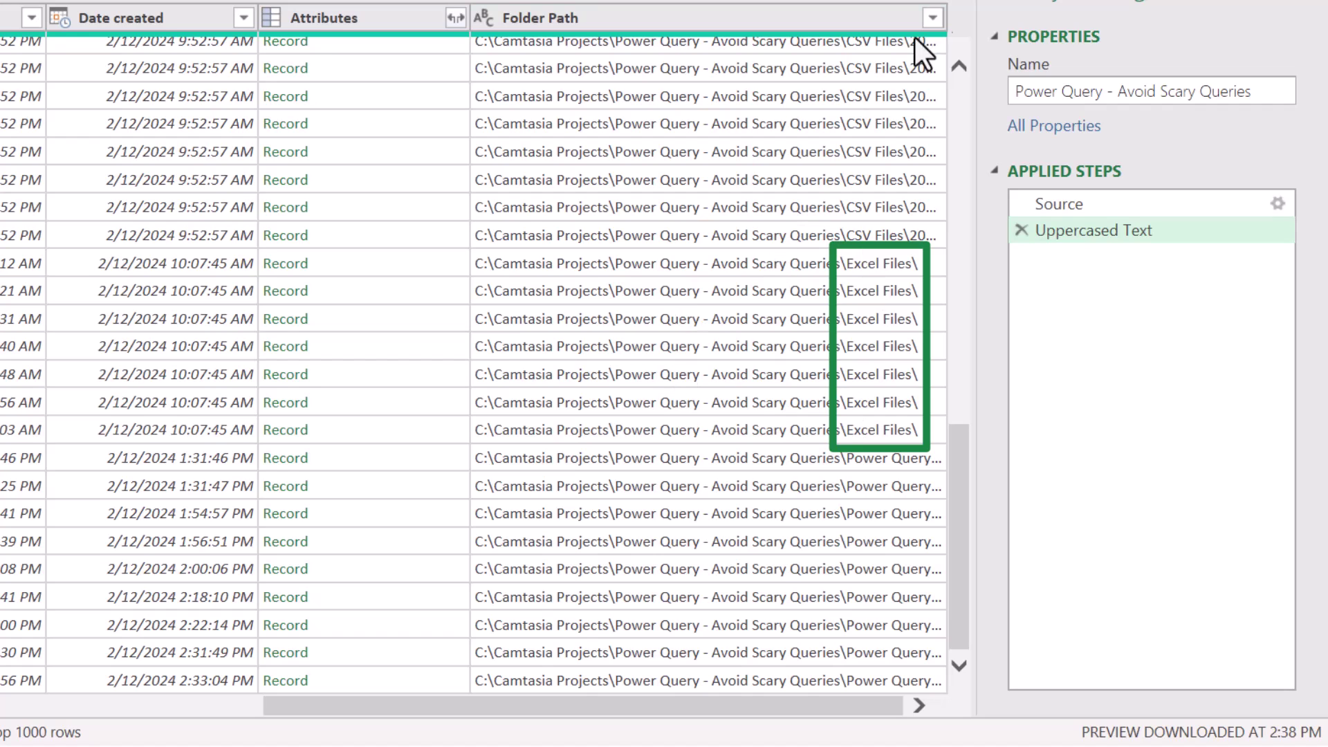
{"action": "left_click", "coordinate": [932, 18]}
{"action": "mouse_move", "coordinate": [899, 207]}
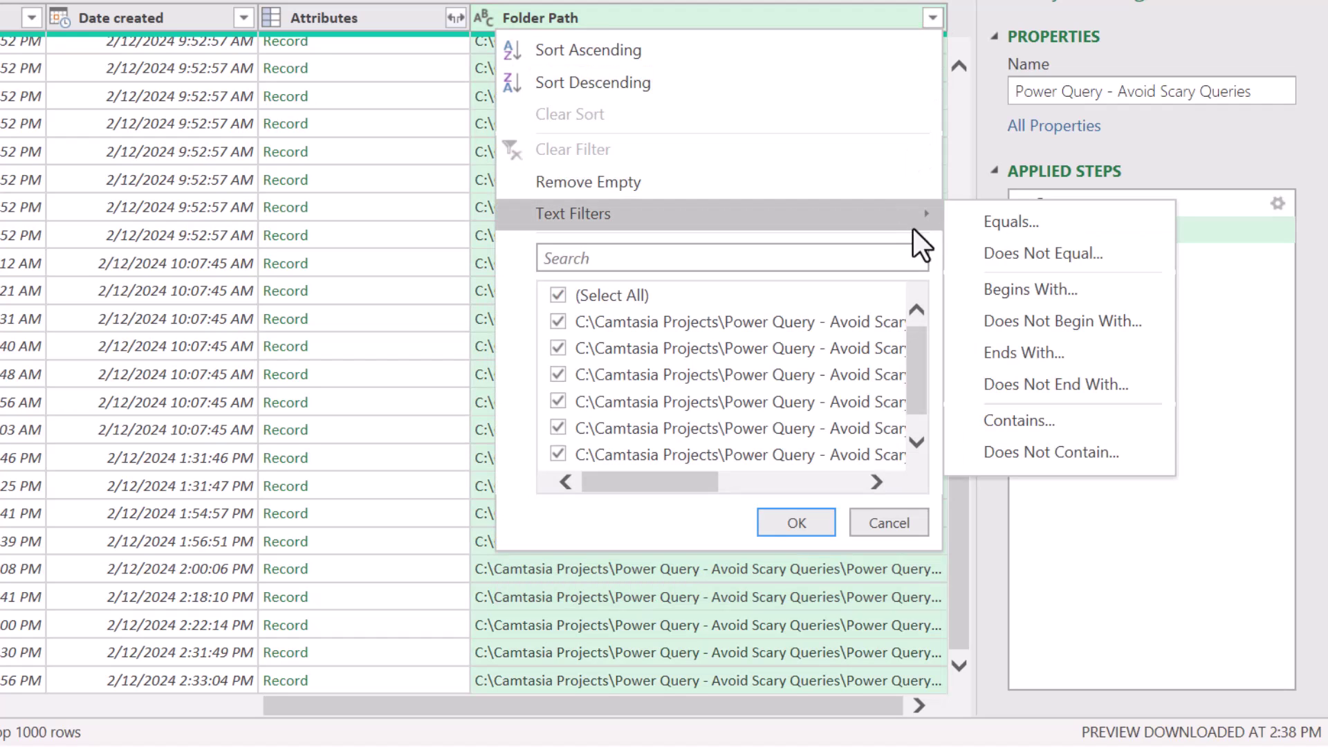
{"action": "left_click", "coordinate": [1043, 418]}
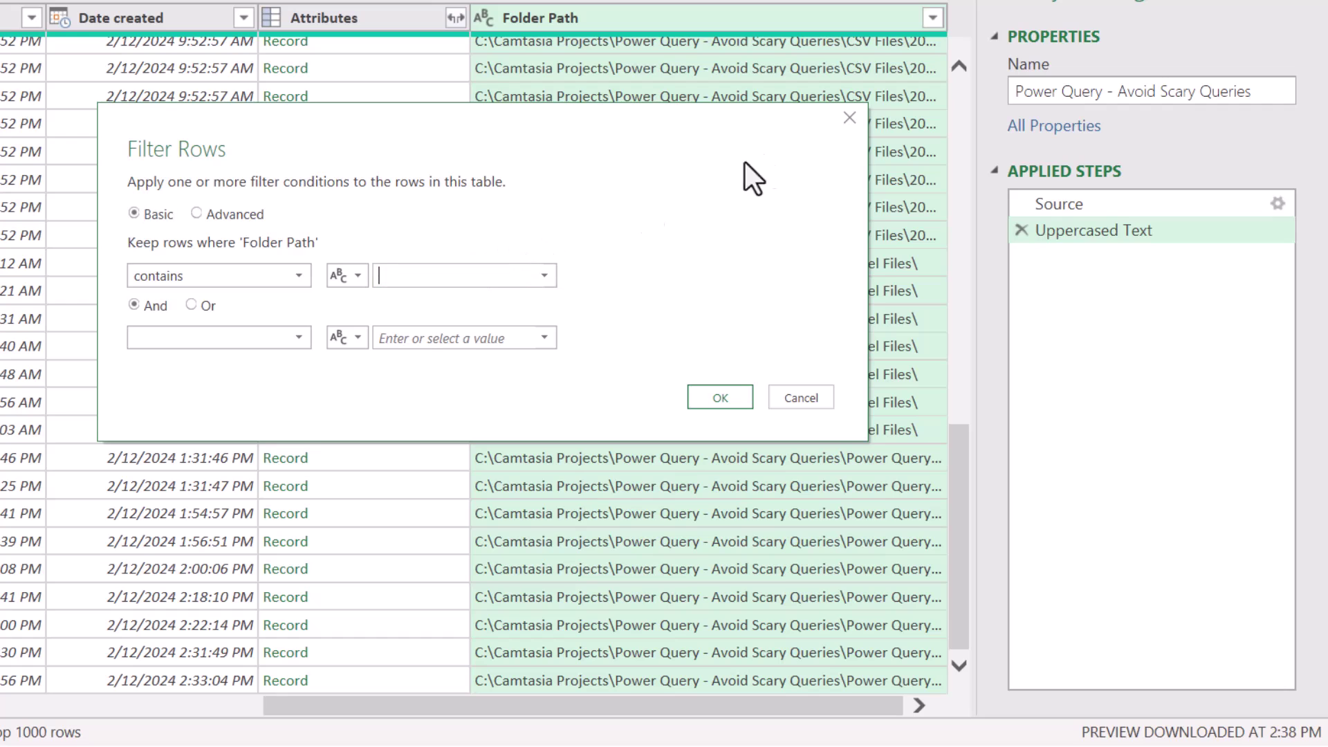
{"action": "type", "text": "\\Excel File"}
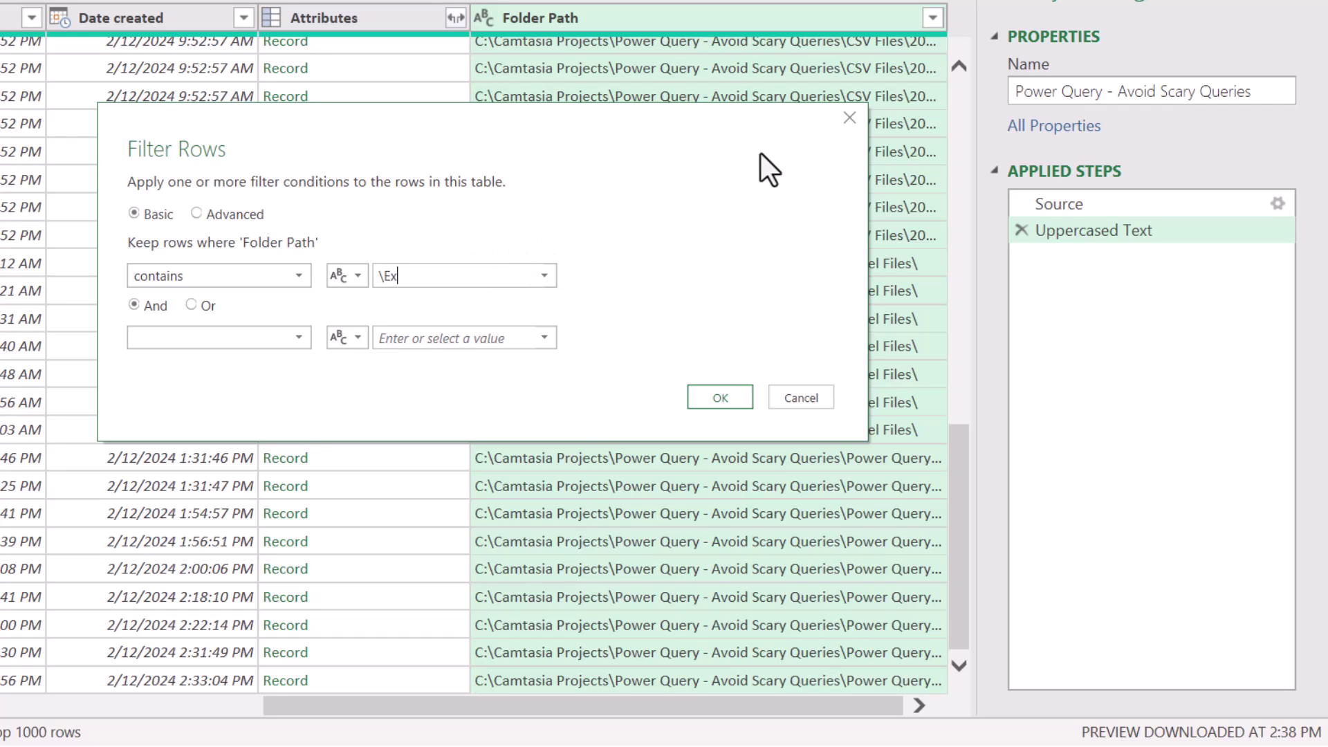
{"action": "type", "text": "s\\"}
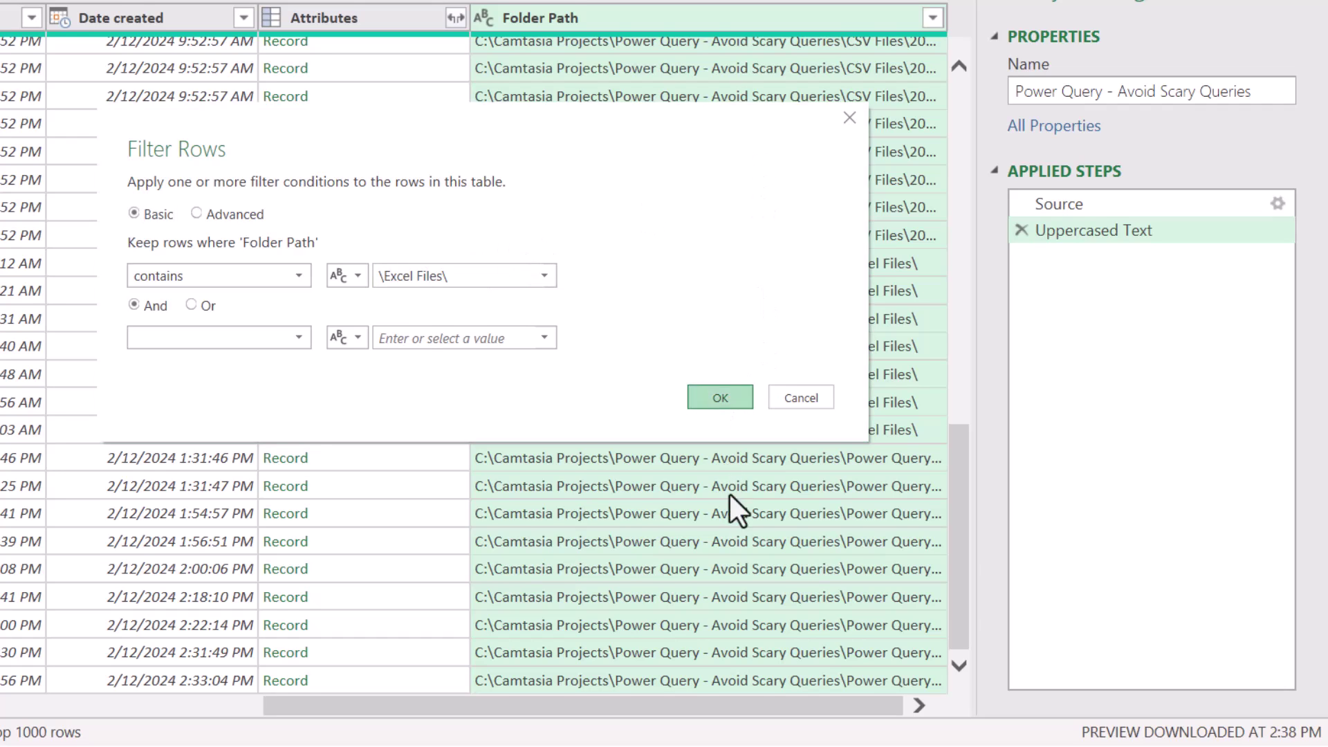
{"action": "left_click", "coordinate": [720, 397]}
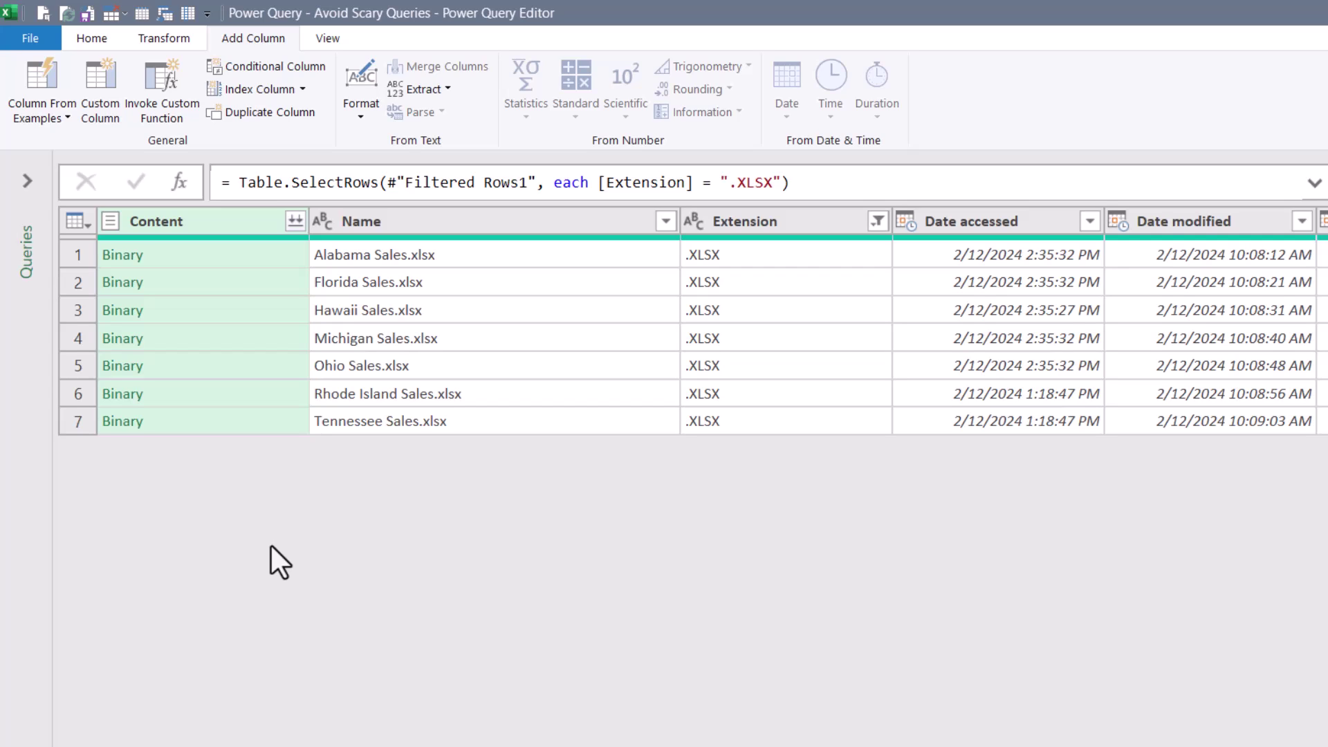
Step: Remove all columns except Content and add a custom column named ExtractedData with the formula Excel.Workbook([Content])
{"action": "right_click", "coordinate": [209, 219]}
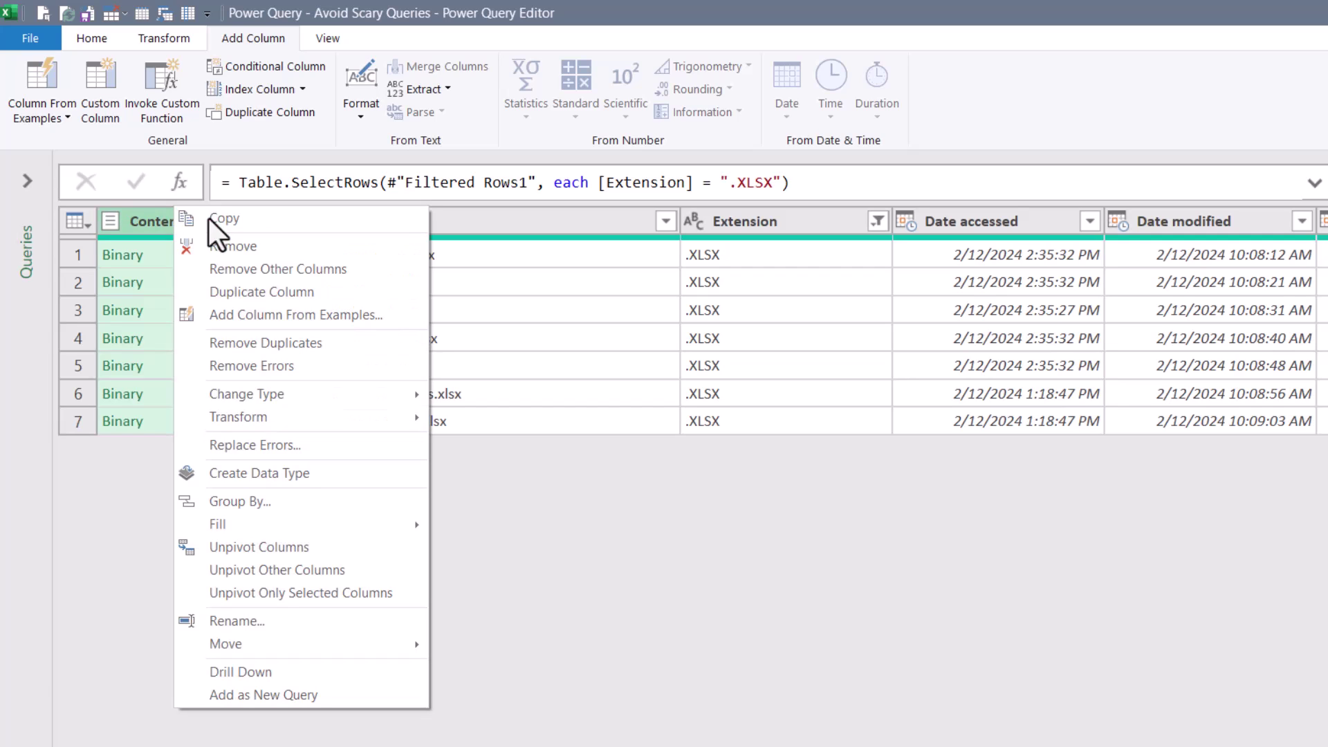
{"action": "left_click", "coordinate": [242, 267]}
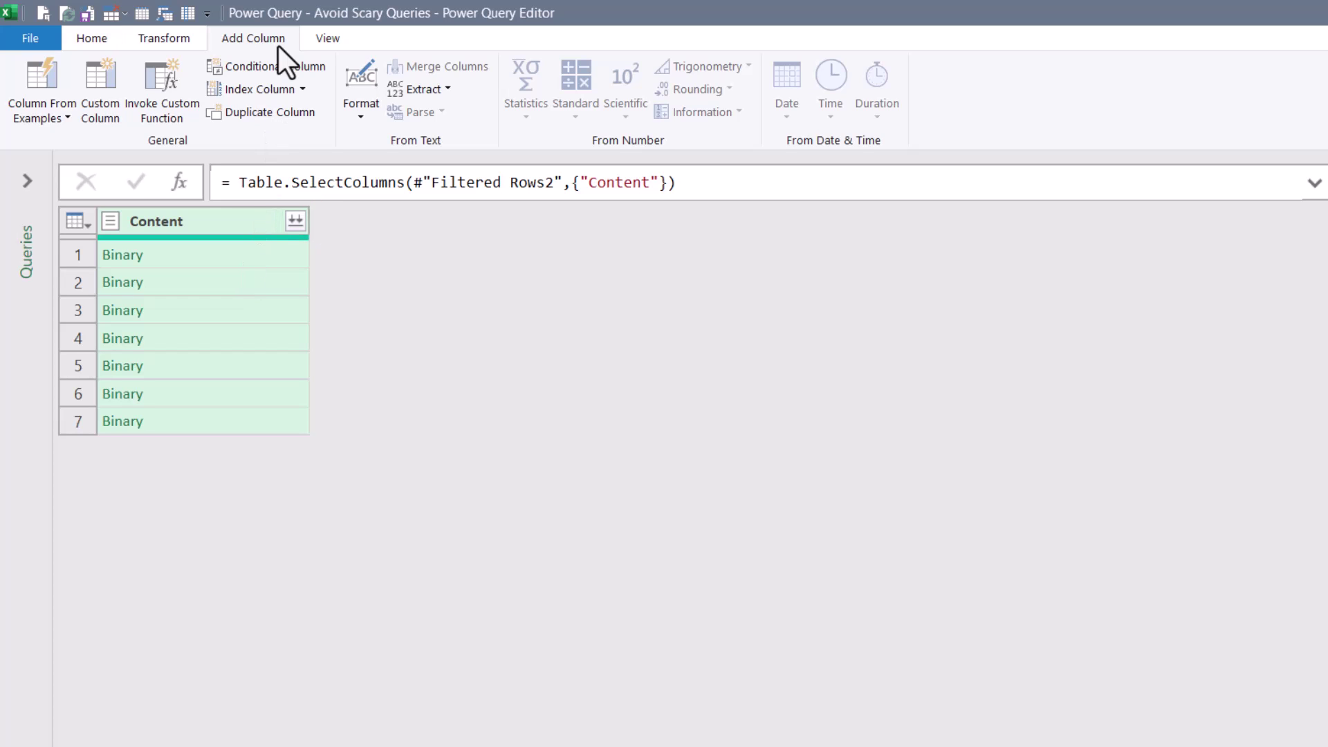
{"action": "left_click", "coordinate": [101, 112]}
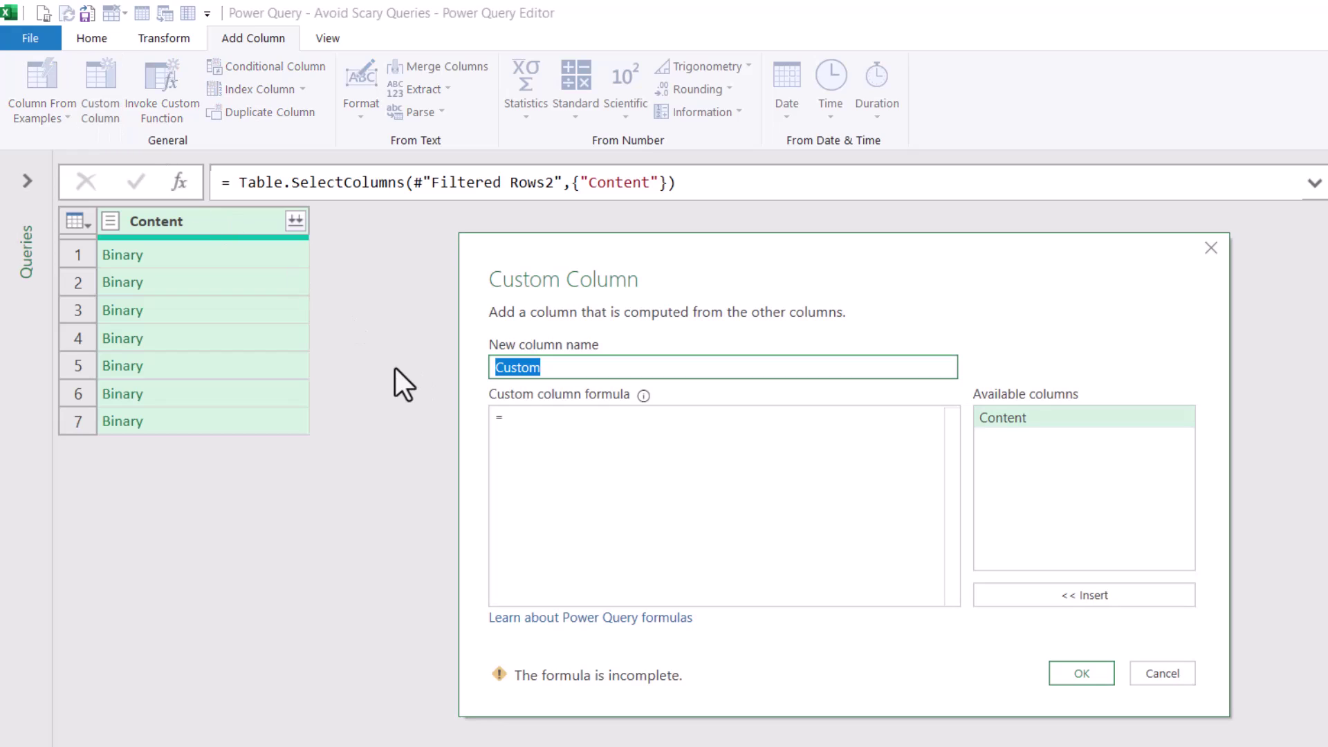
{"action": "type", "text": "ExtractedData"}
{"action": "left_click", "coordinate": [650, 500]}
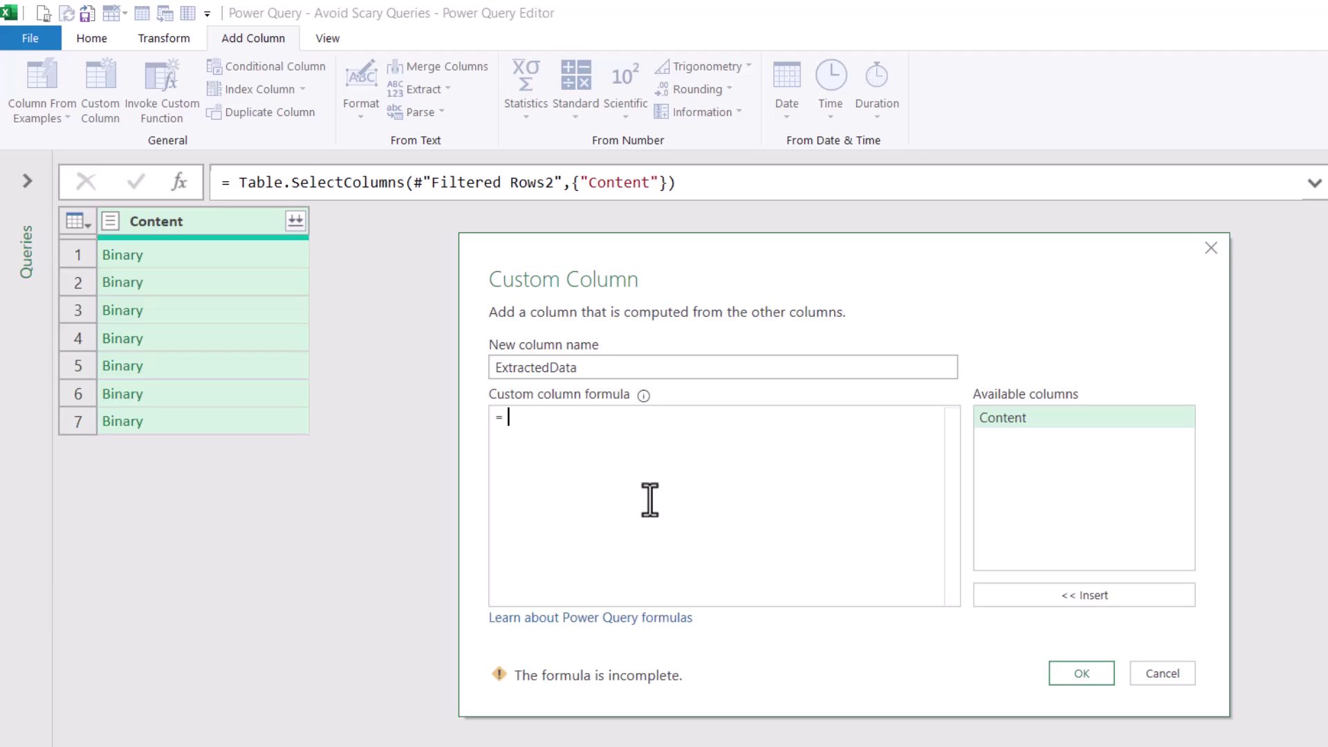
{"action": "type", "text": "excel"}
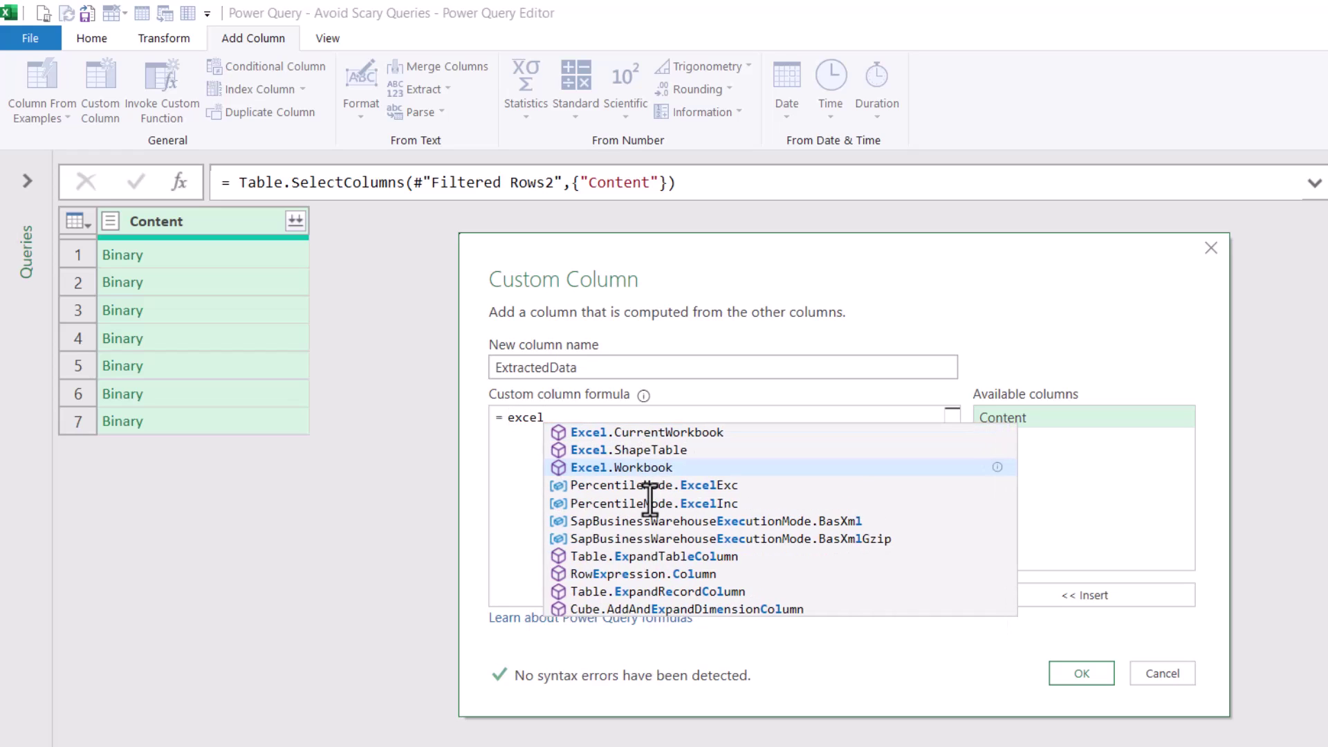
{"action": "key", "text": "Tab"}
{"action": "type", "text": "("}
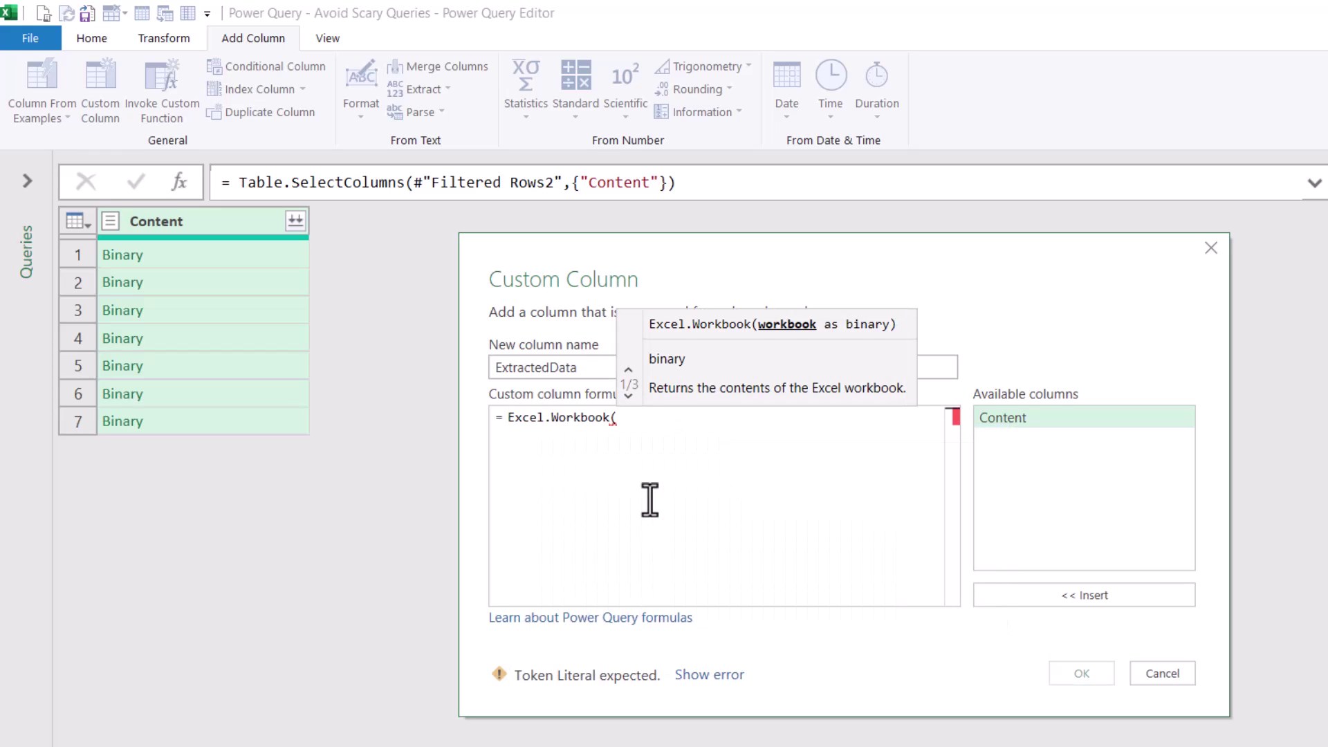
{"action": "double_click", "coordinate": [999, 410]}
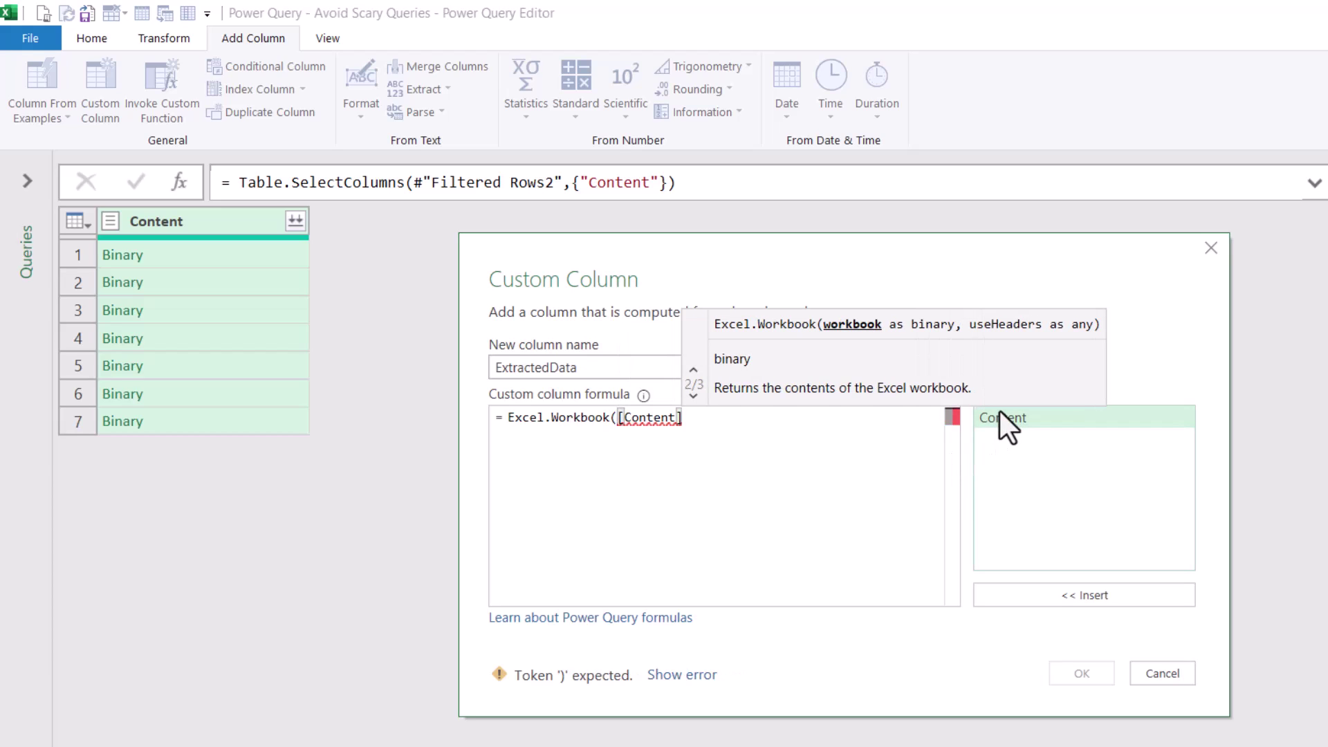
{"action": "type", "text": ")"}
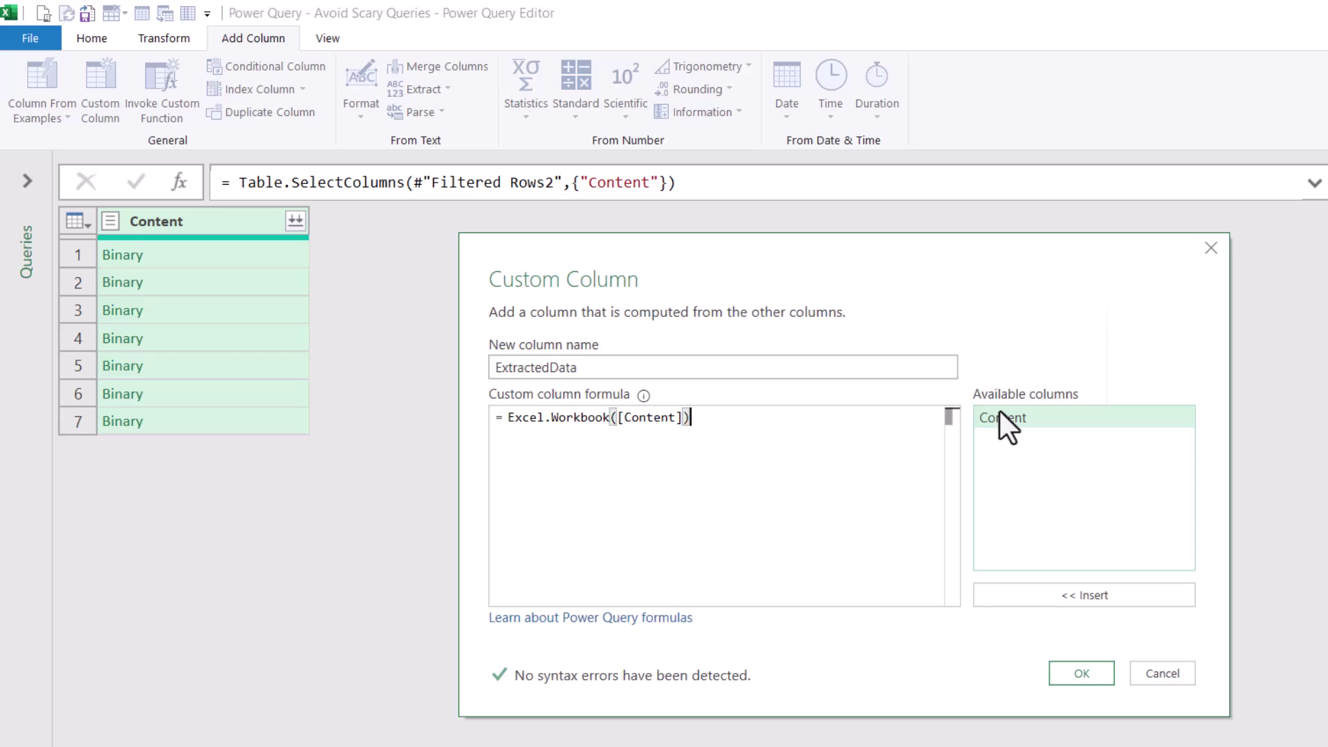
{"action": "left_click", "coordinate": [1063, 671]}
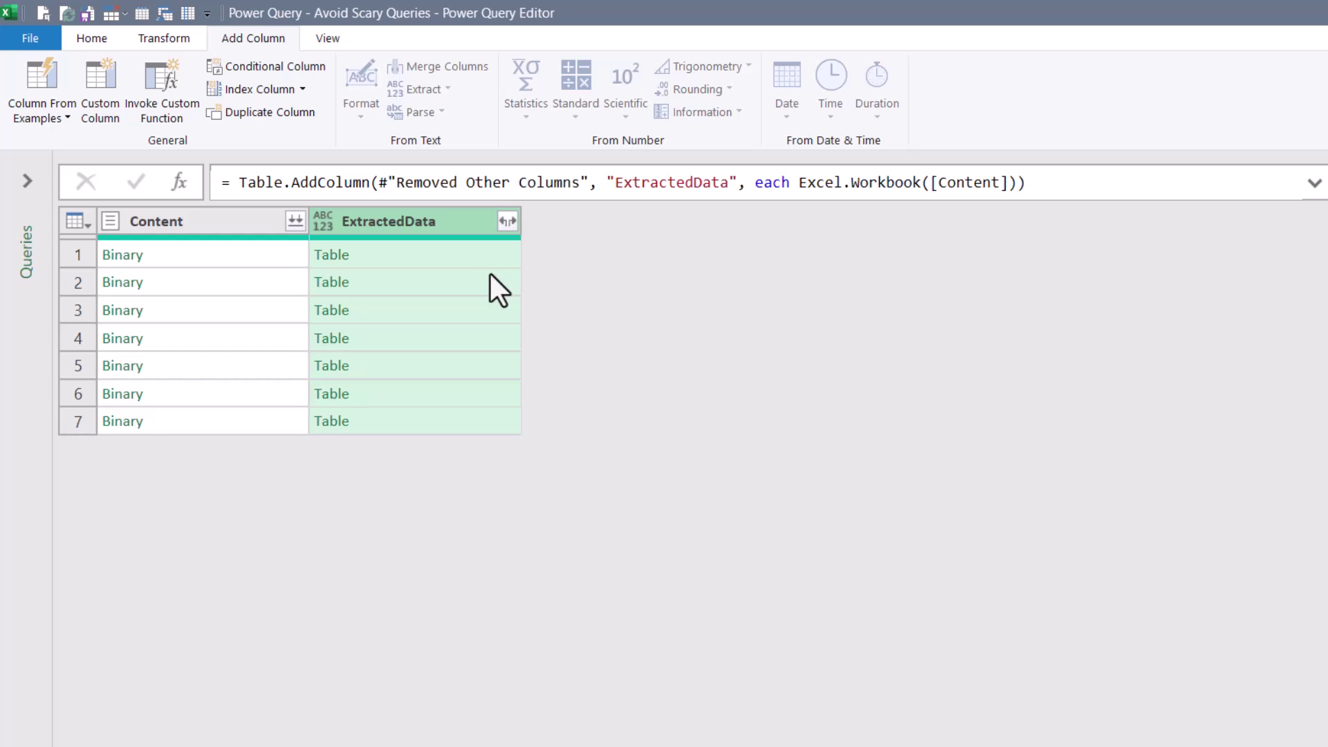
Step: Preview the nested table in each ExtractedData row, checking the kinds of objects listed, and the workbook files behind the Content column
{"action": "left_click", "coordinate": [408, 255]}
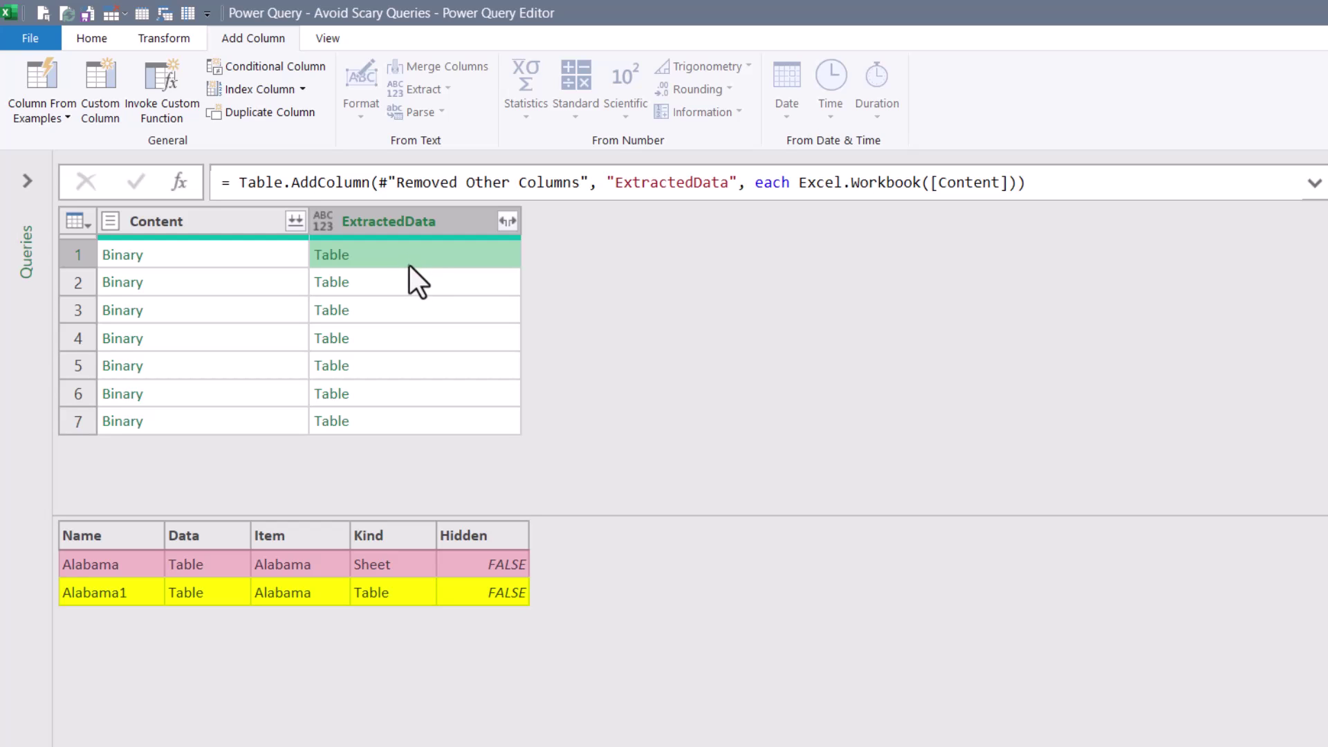
{"action": "left_click", "coordinate": [413, 284]}
{"action": "left_click", "coordinate": [408, 308]}
{"action": "left_click", "coordinate": [405, 332]}
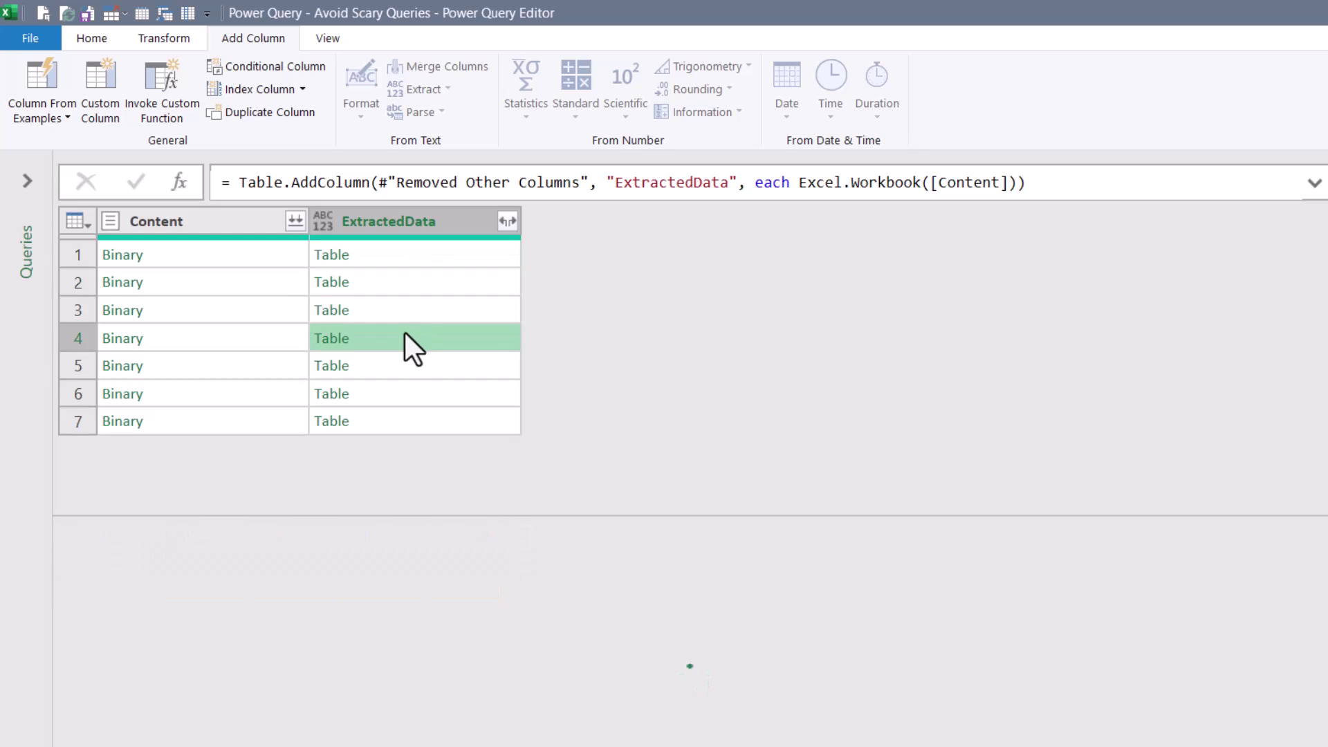
{"action": "left_click", "coordinate": [405, 362]}
{"action": "left_click", "coordinate": [407, 396]}
{"action": "left_click", "coordinate": [407, 422]}
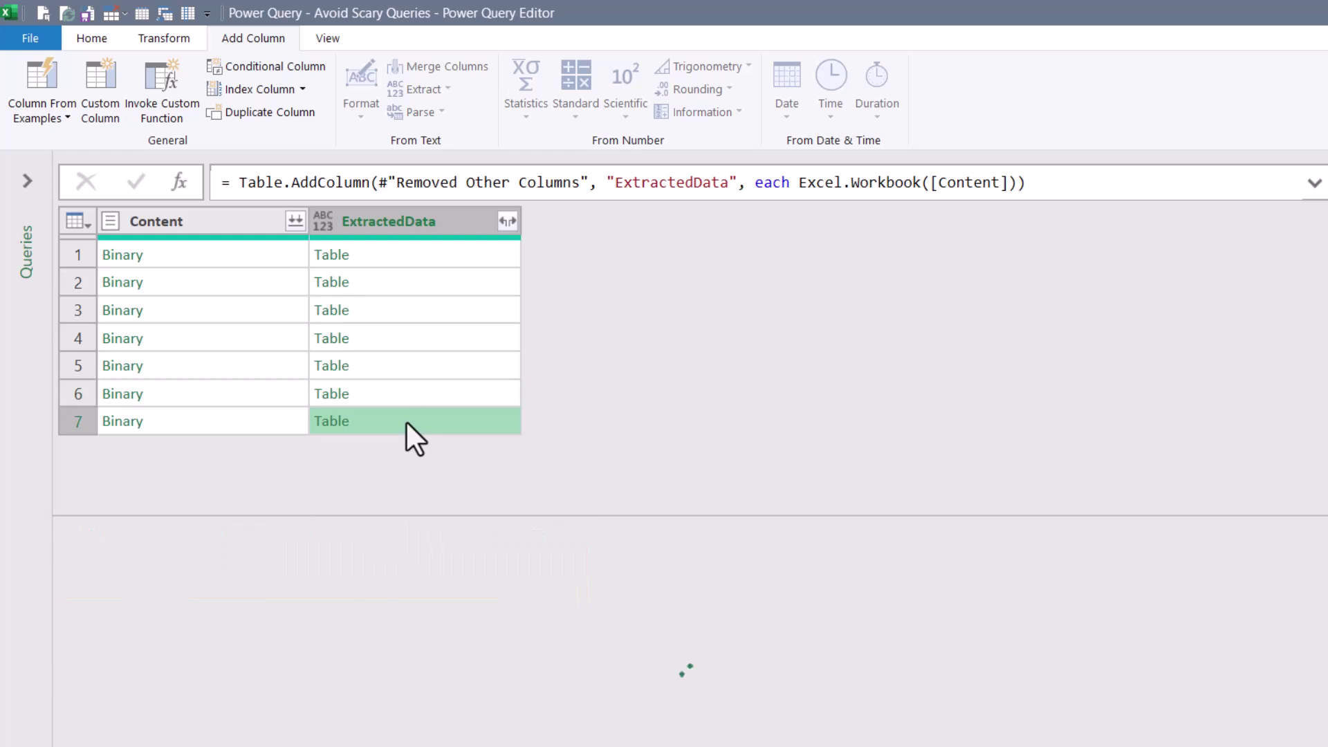
{"action": "left_click", "coordinate": [407, 392]}
{"action": "left_click", "coordinate": [404, 361]}
{"action": "left_click", "coordinate": [401, 328]}
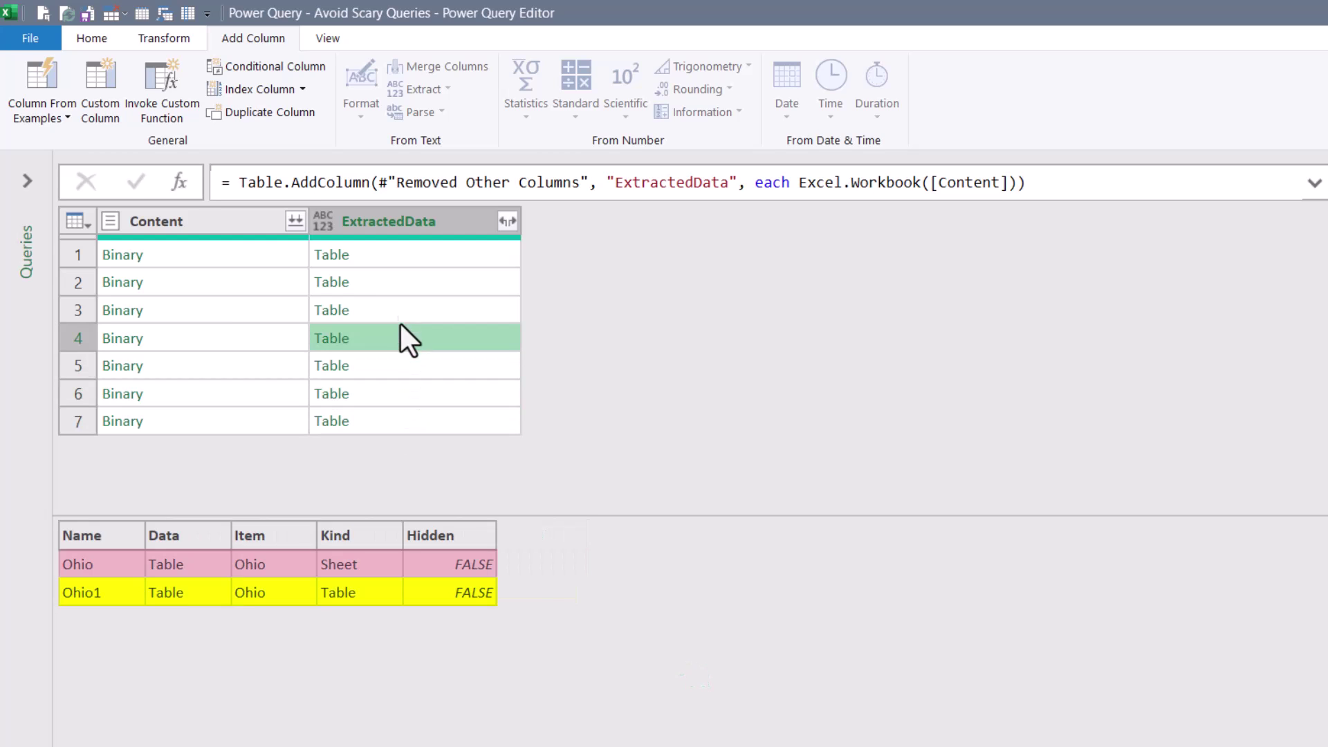
{"action": "left_click", "coordinate": [399, 309]}
{"action": "left_click", "coordinate": [401, 282]}
{"action": "left_click", "coordinate": [401, 255]}
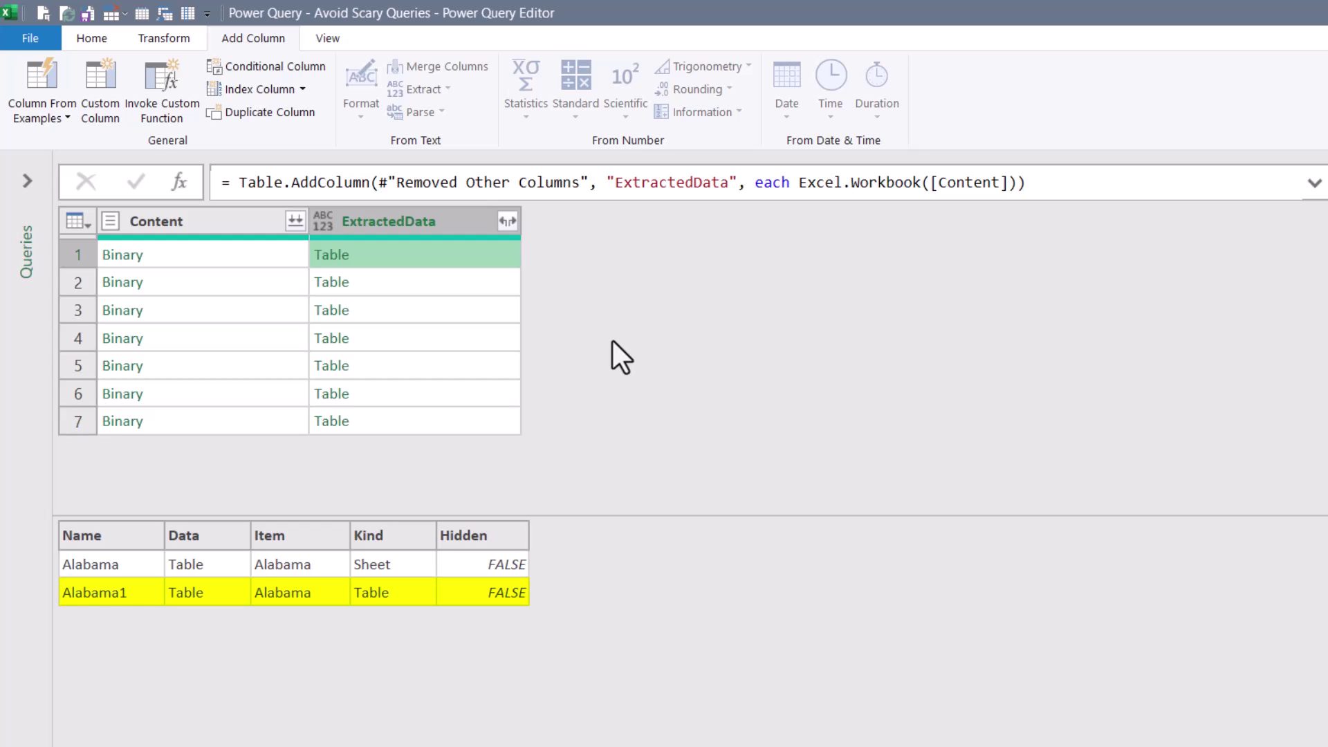
{"action": "left_click", "coordinate": [384, 217]}
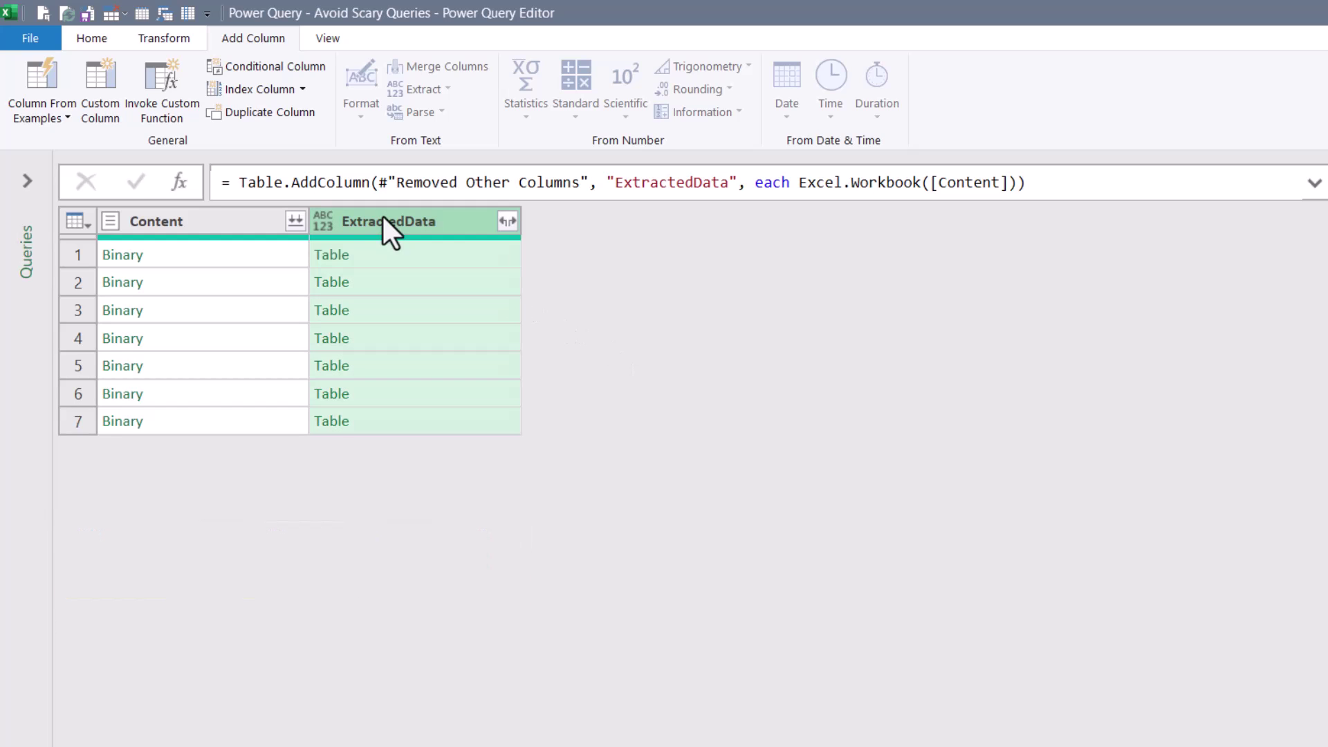
{"action": "left_click", "coordinate": [278, 258]}
{"action": "left_click", "coordinate": [219, 286]}
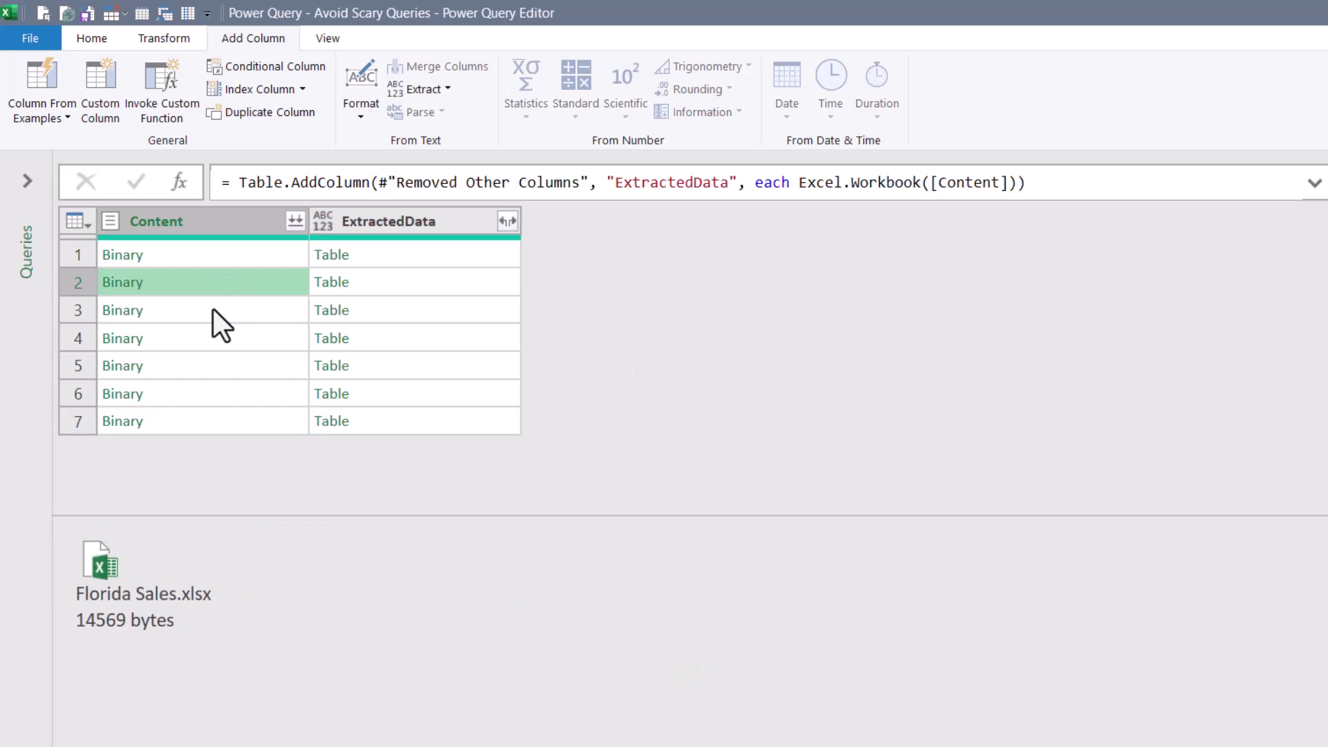
{"action": "left_click", "coordinate": [213, 314]}
{"action": "left_click", "coordinate": [227, 344]}
{"action": "left_click", "coordinate": [381, 343]}
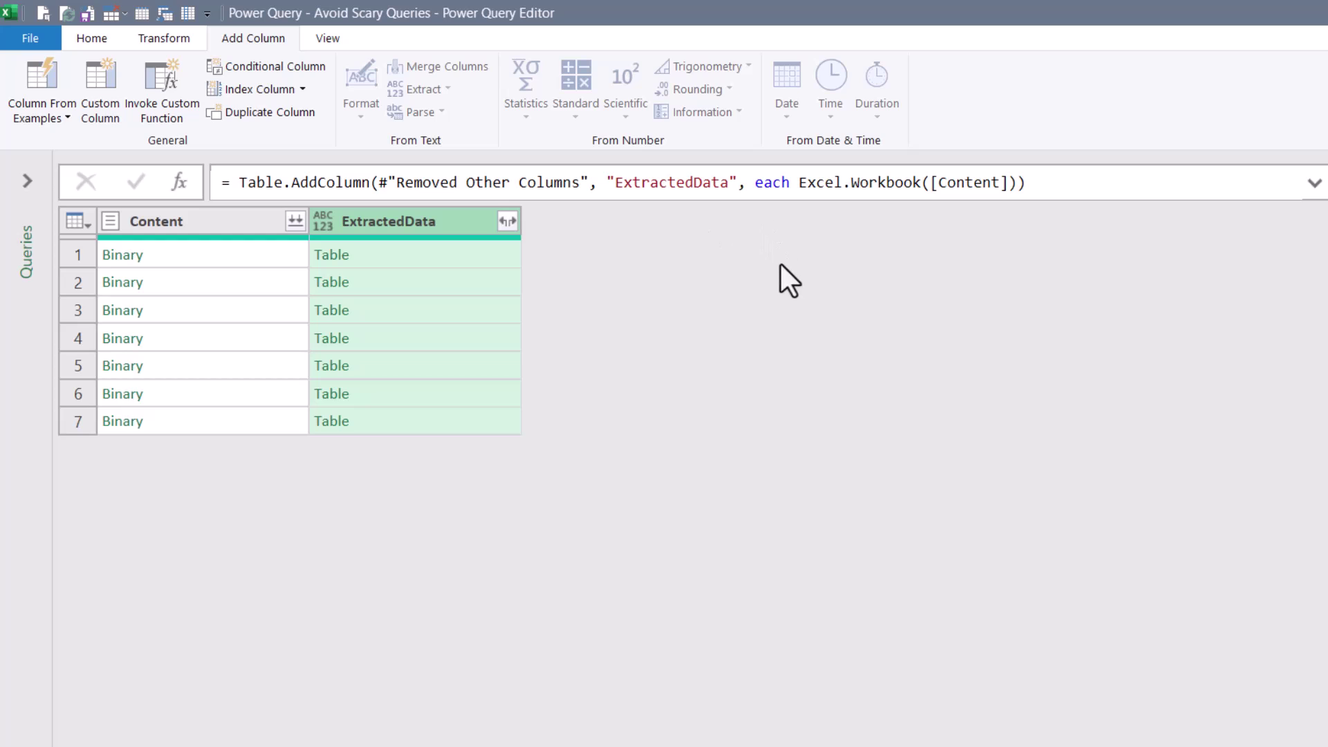
Step: Wrap Excel.Workbook([Content]) in the ExtractedData formula with Table.SelectRows, using the condition each [Kind] = "Table"
{"action": "left_click", "coordinate": [801, 182]}
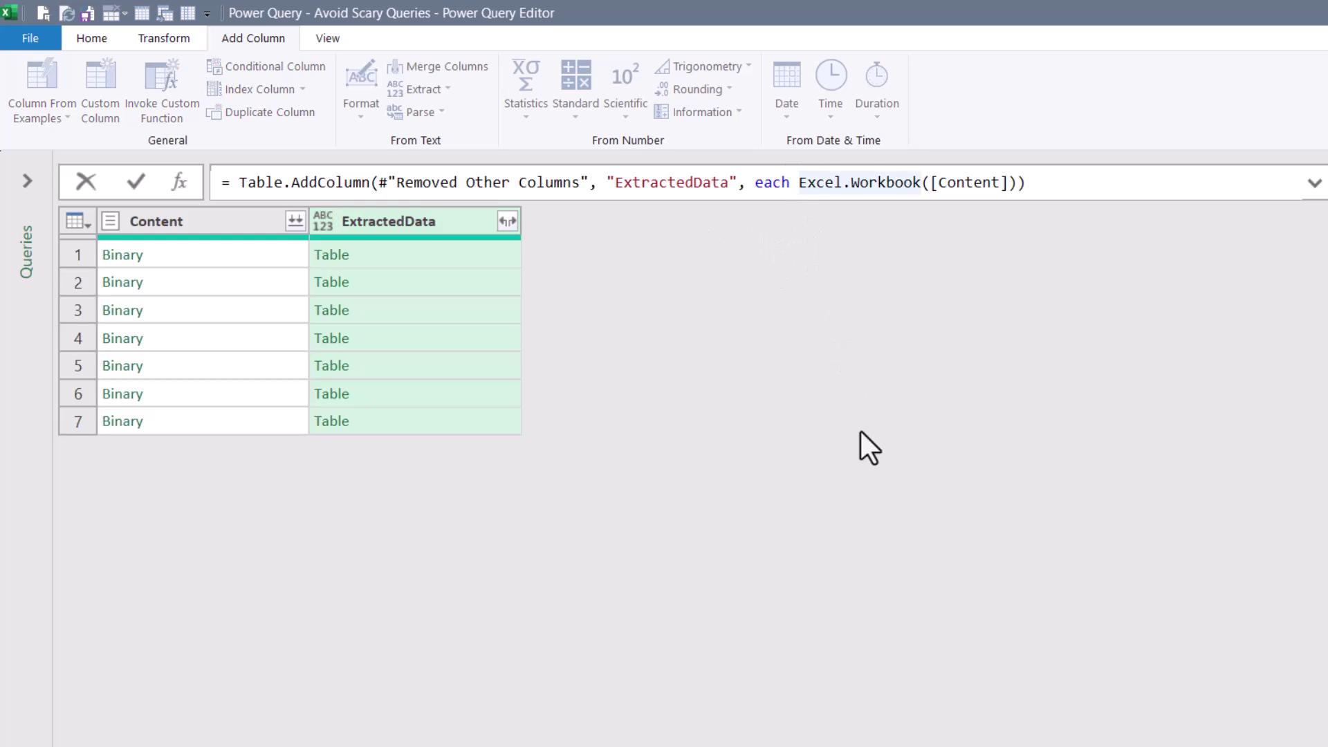
{"action": "type", "text": "tables"}
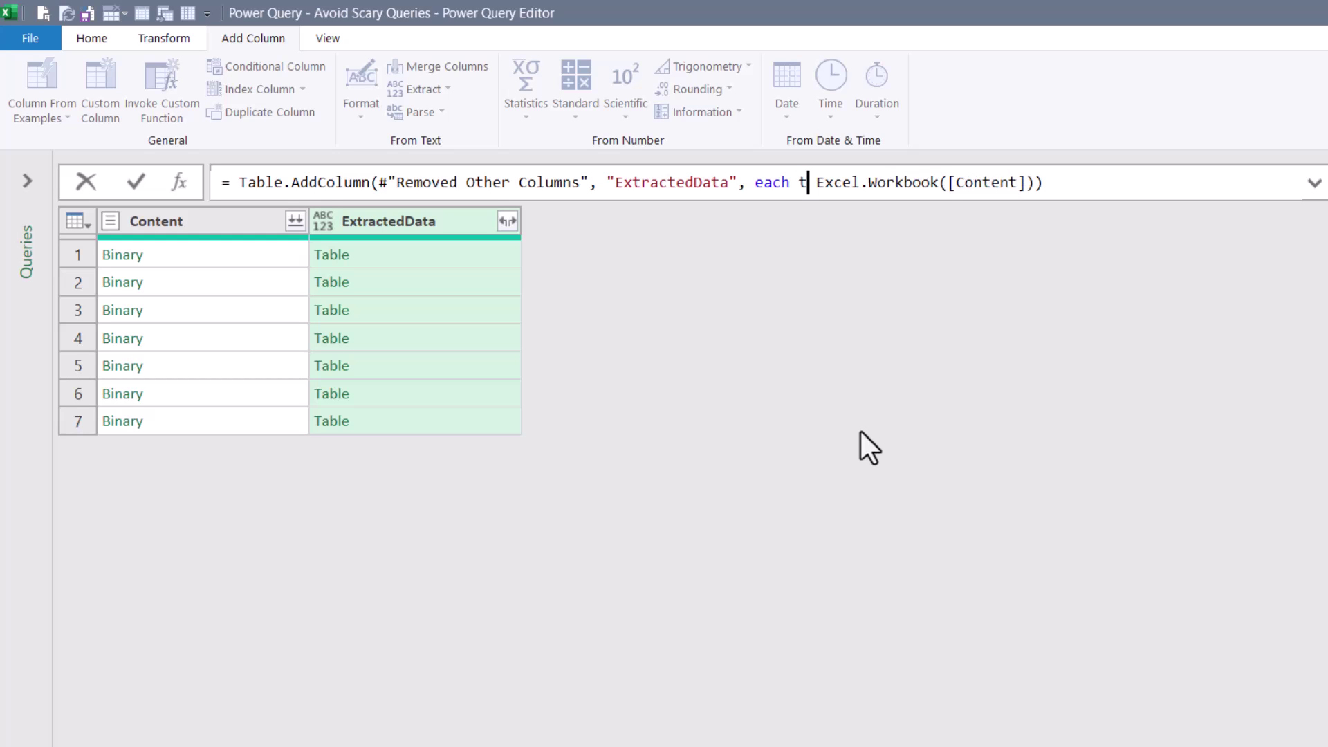
{"action": "type", "text": "e"}
{"action": "key", "text": "Tab"}
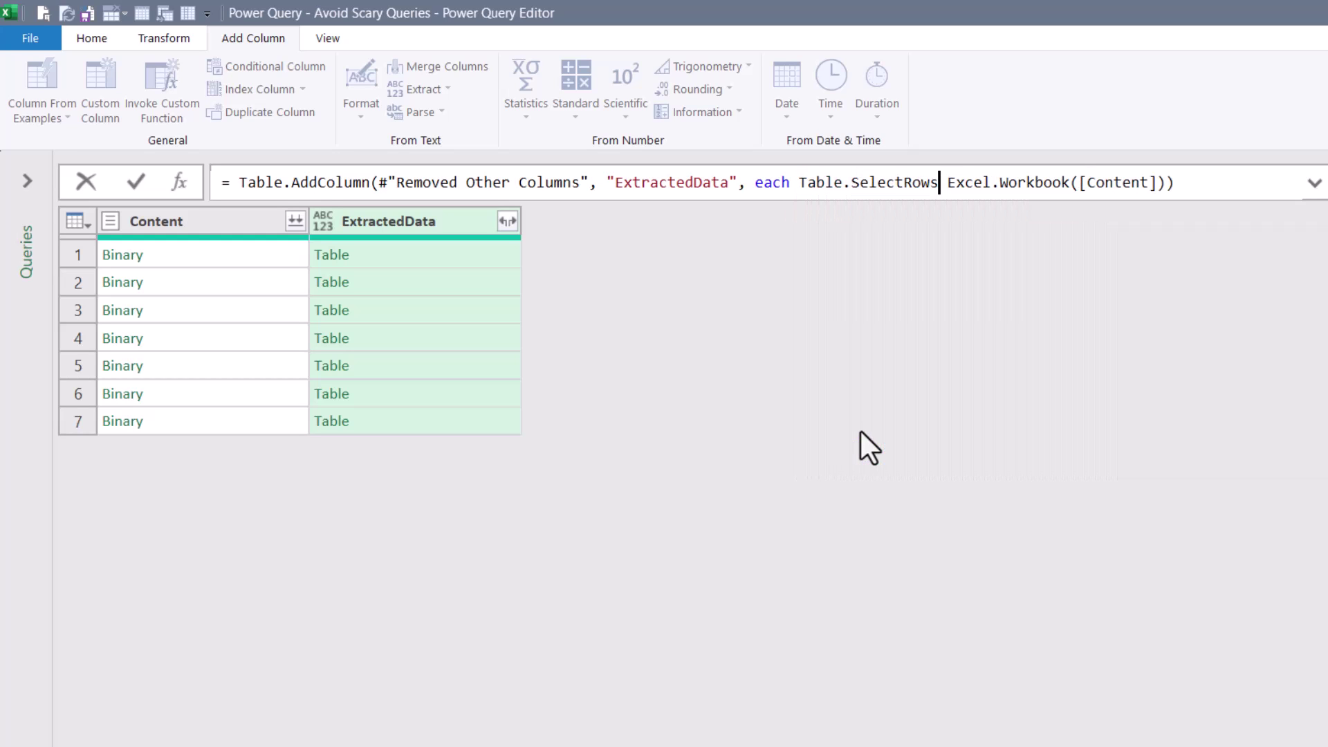
{"action": "type", "text": "("}
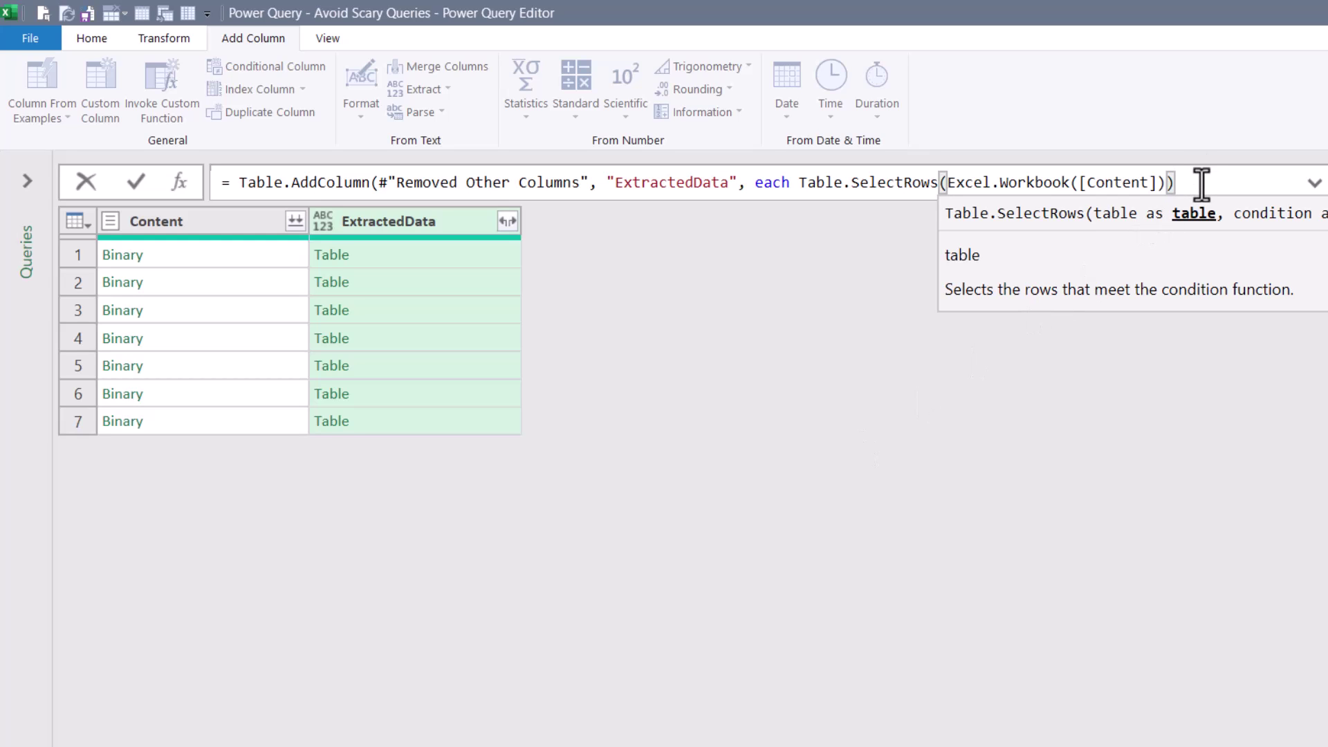
{"action": "left_click", "coordinate": [1166, 183]}
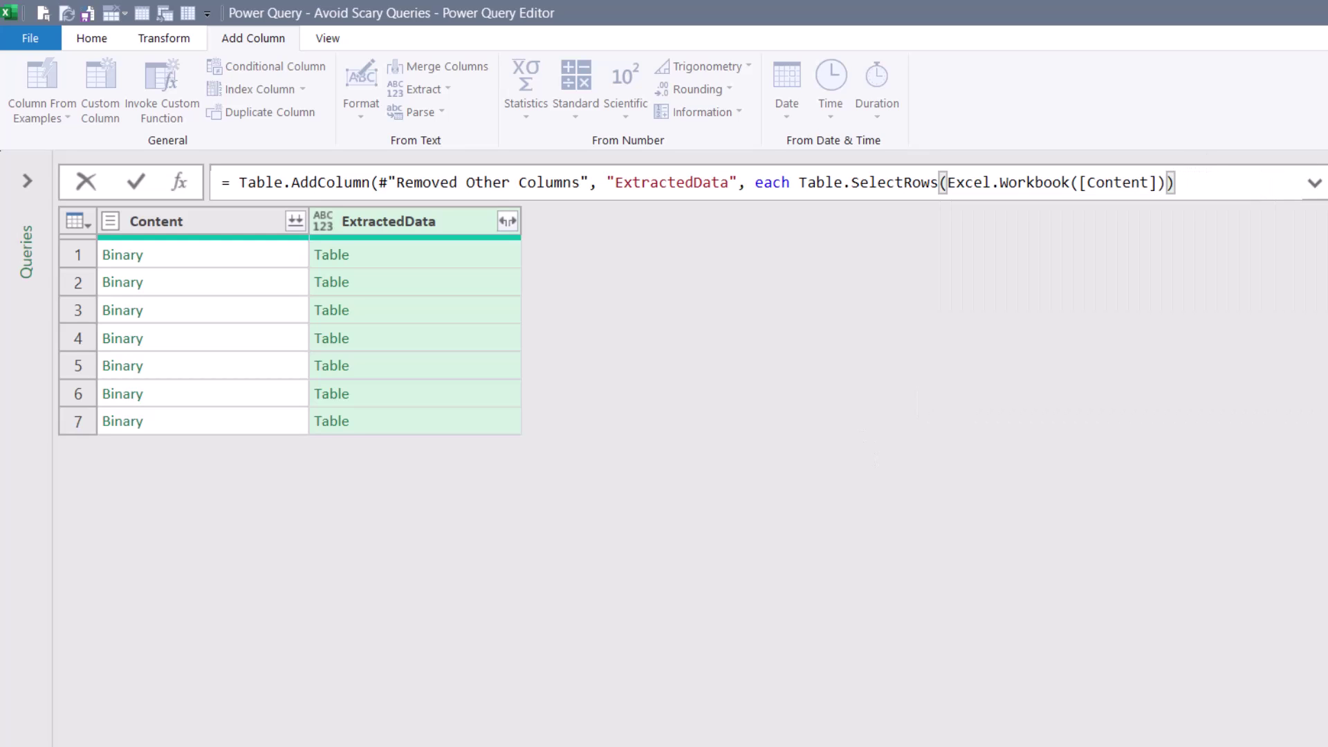
{"action": "type", "text": ", each "}
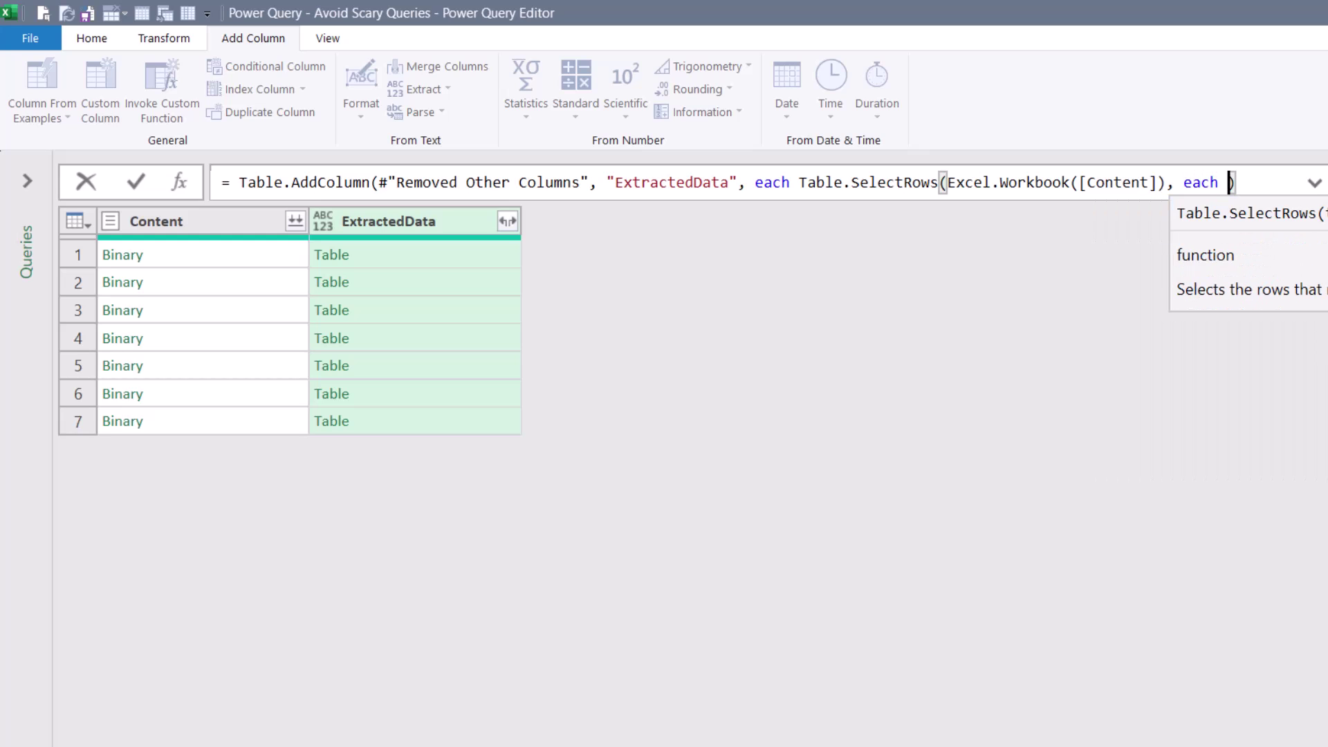
{"action": "type", "text": "[Kind] = \"T"}
{"action": "type", "text": "able"}
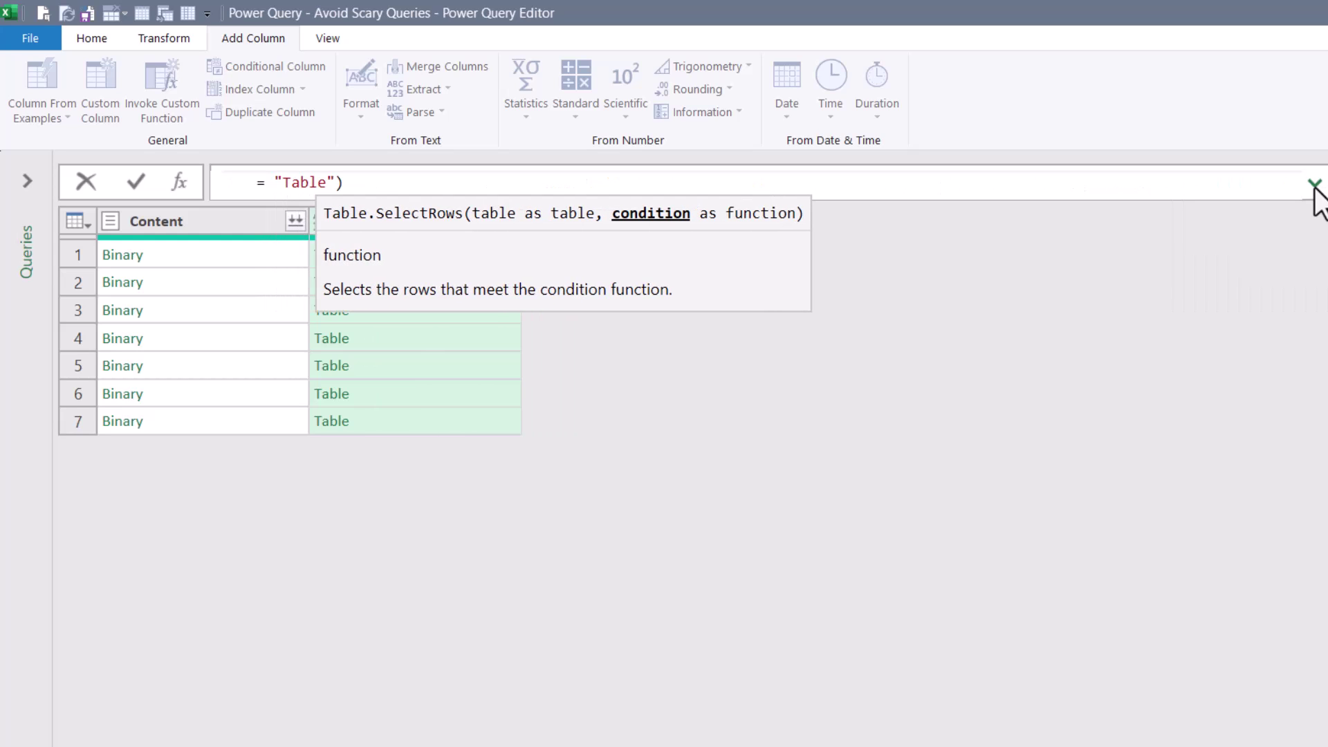
{"action": "left_click", "coordinate": [1315, 184]}
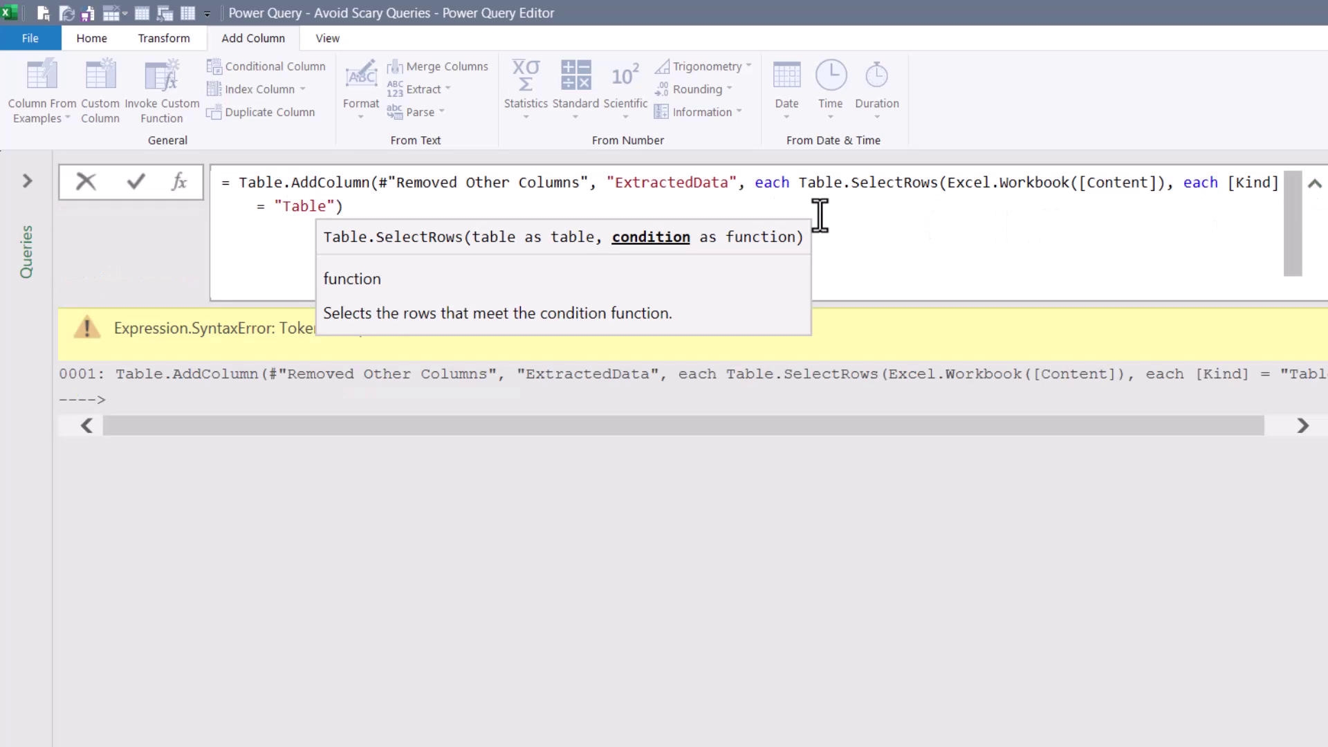
{"action": "type", "text": "\")))"}
{"action": "key", "text": "BackSpace"}
{"action": "key", "text": "Return"}
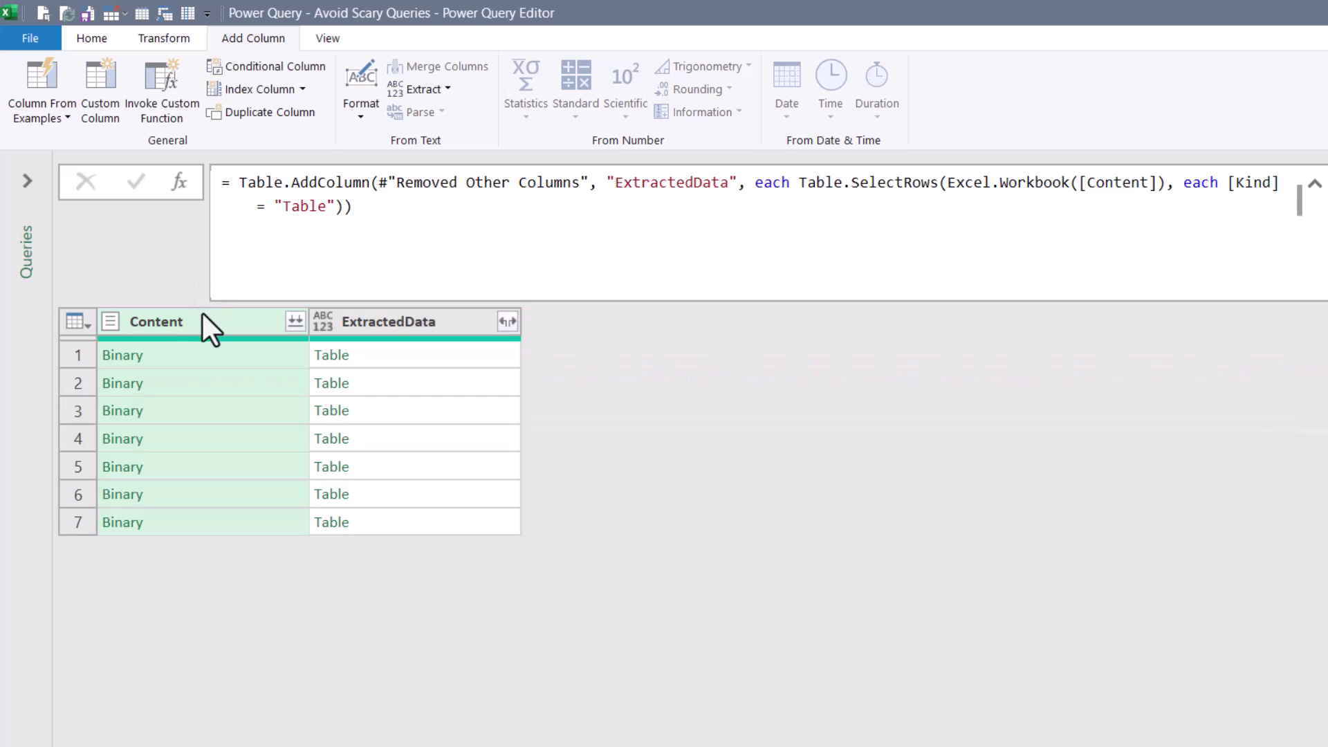
{"action": "left_click", "coordinate": [202, 353]}
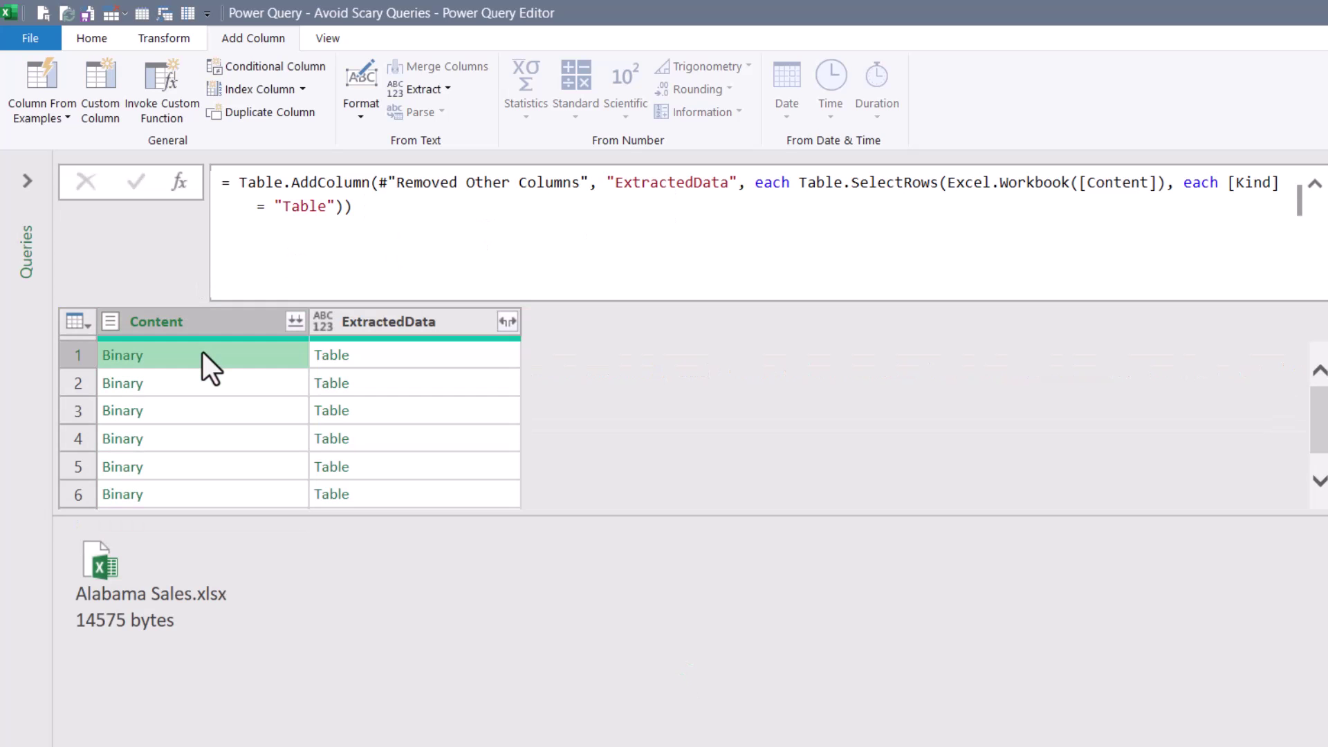
Step: Preview the nested tables in the ExtractedData column, row by row, checking that only objects of the Table kind are listed
{"action": "left_click", "coordinate": [414, 350]}
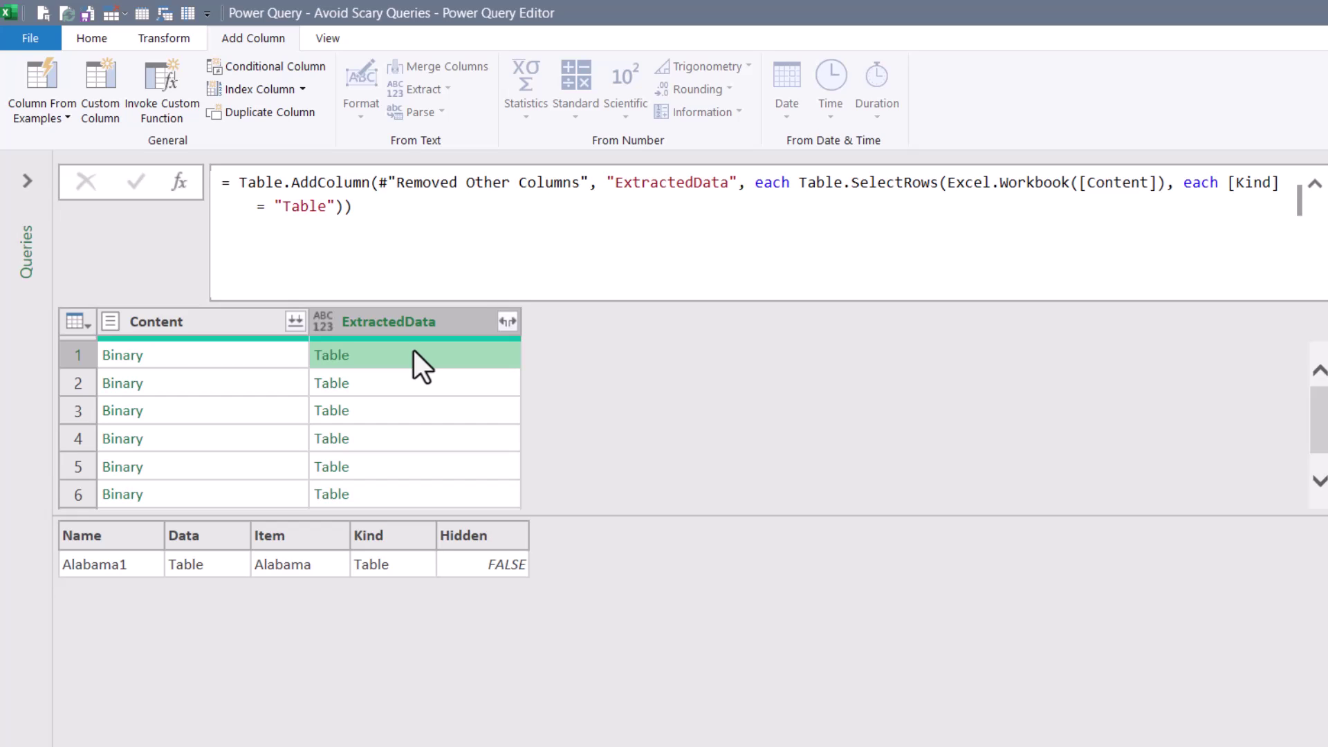
{"action": "left_click", "coordinate": [397, 380]}
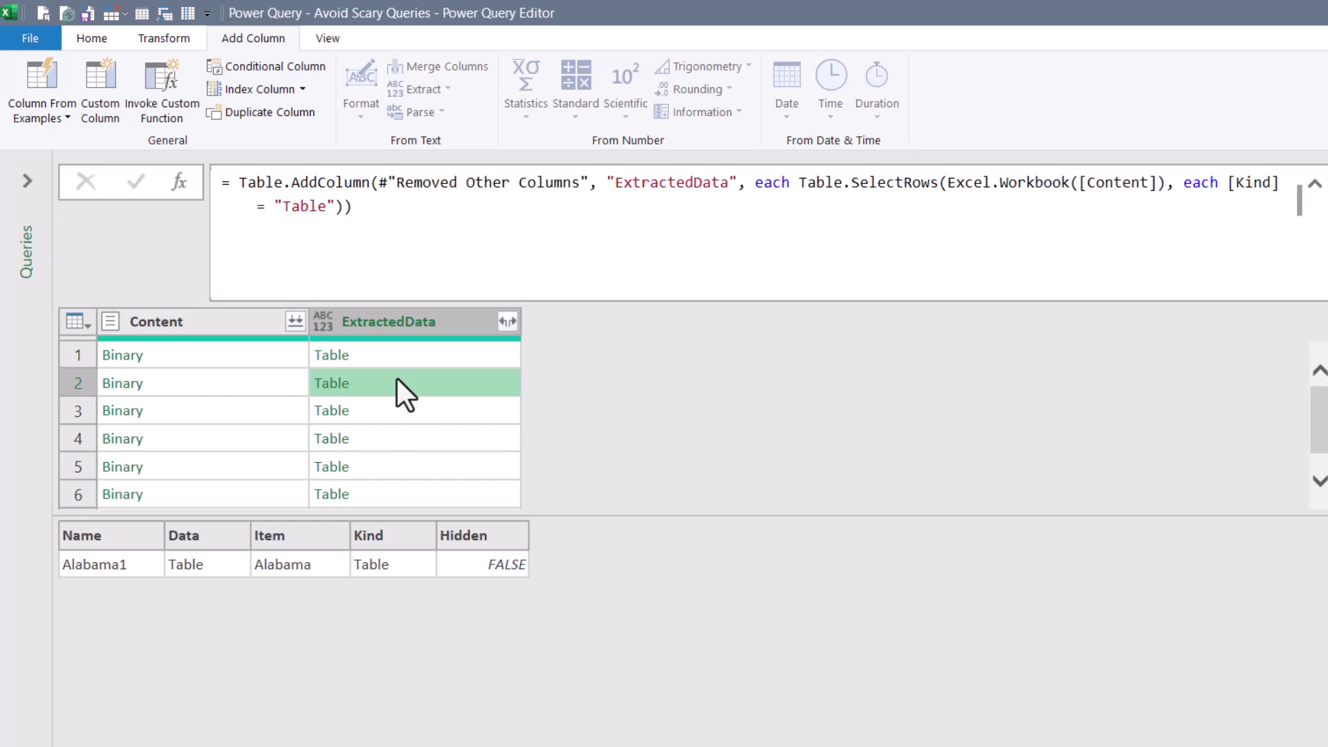
{"action": "left_click", "coordinate": [386, 413]}
{"action": "left_click", "coordinate": [390, 441]}
{"action": "left_click", "coordinate": [389, 465]}
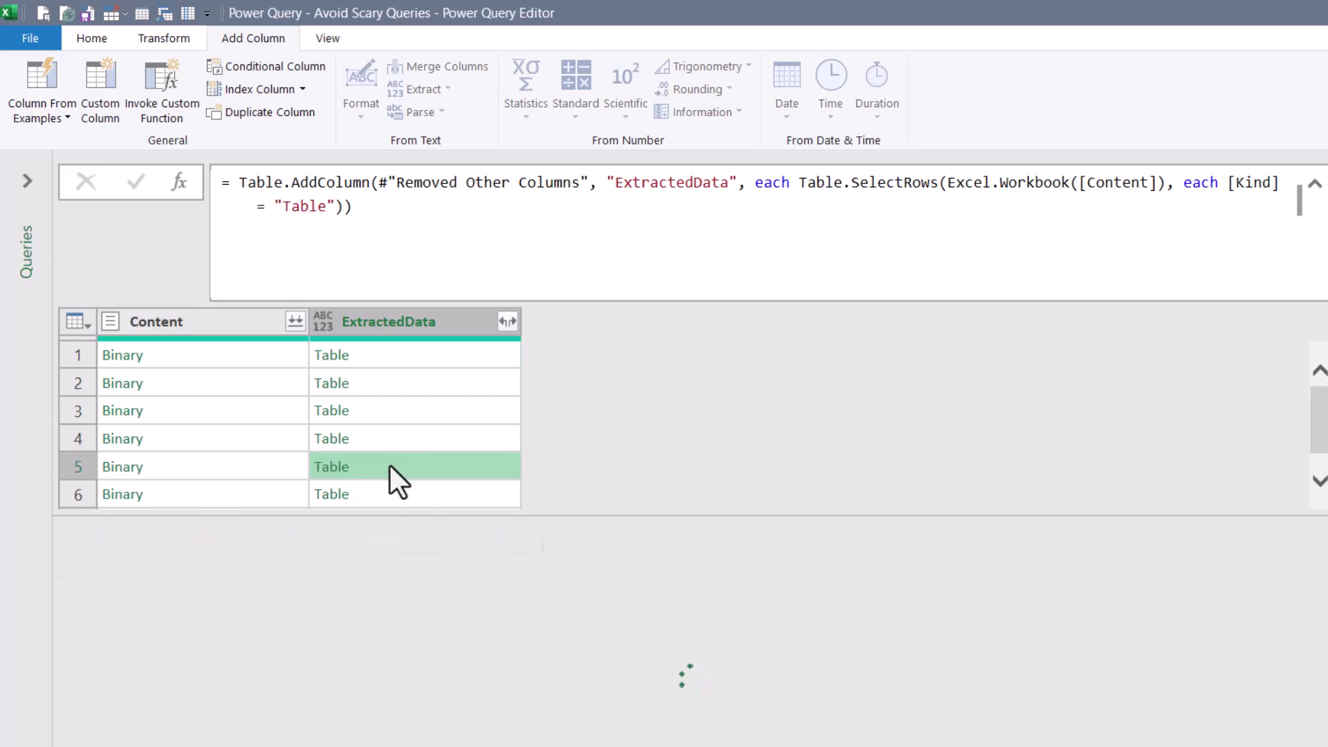
{"action": "left_click", "coordinate": [391, 355]}
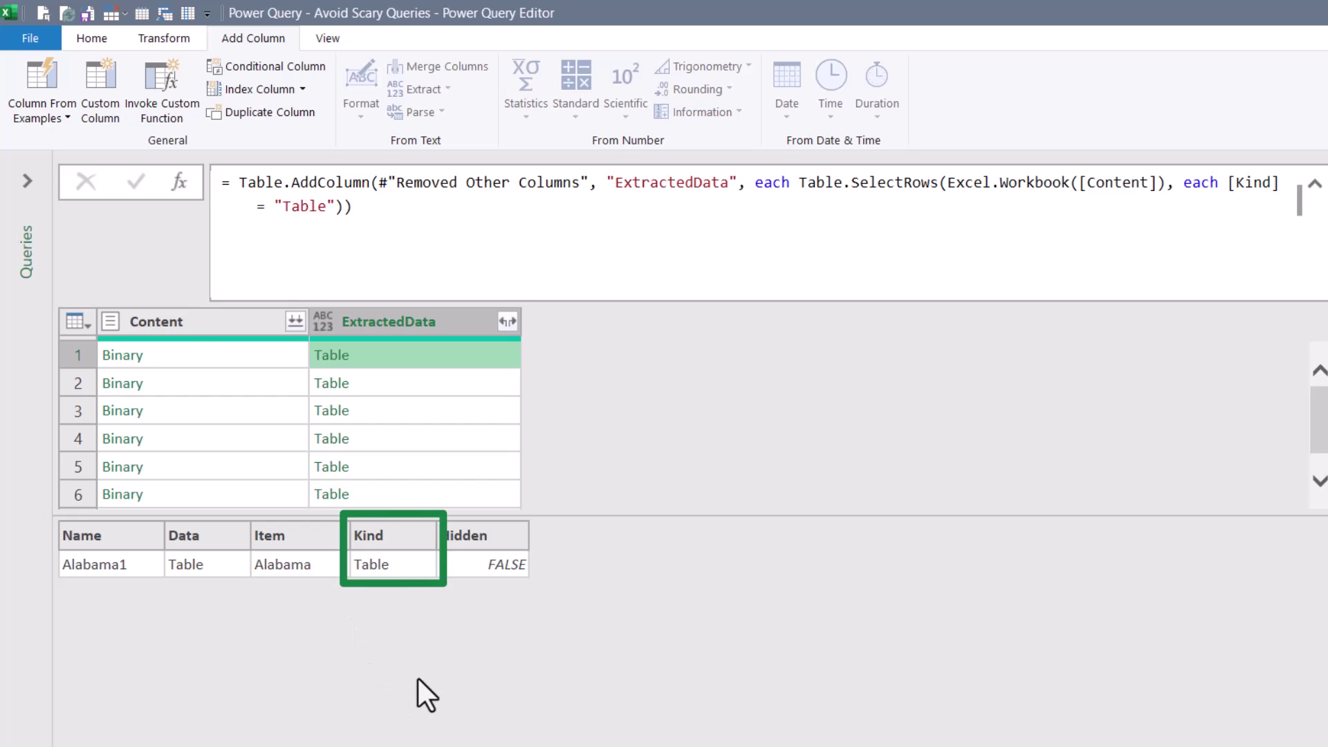
Step: Remove the Content column and expand ExtractedData into only Data and Item, without using the original column name as a prefix
{"action": "left_click", "coordinate": [183, 320]}
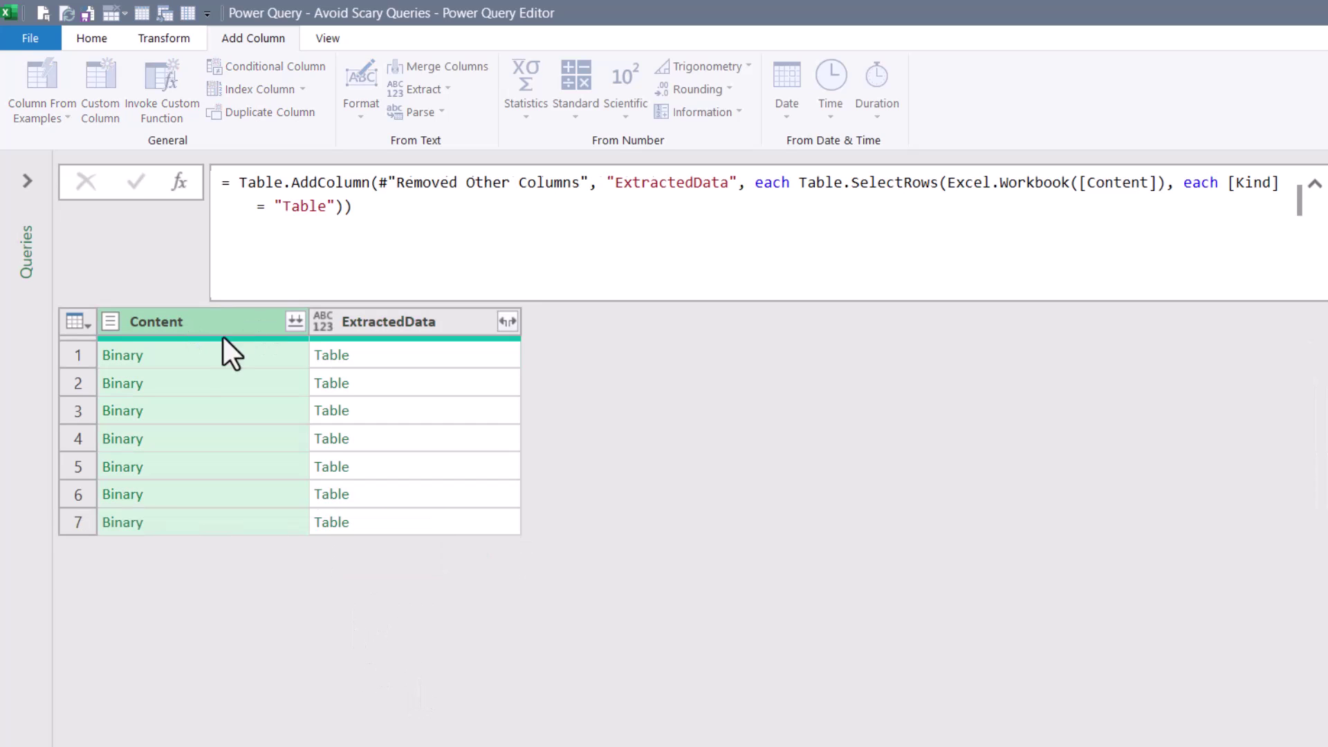
{"action": "key", "text": "Delete"}
{"action": "left_click", "coordinate": [188, 354]}
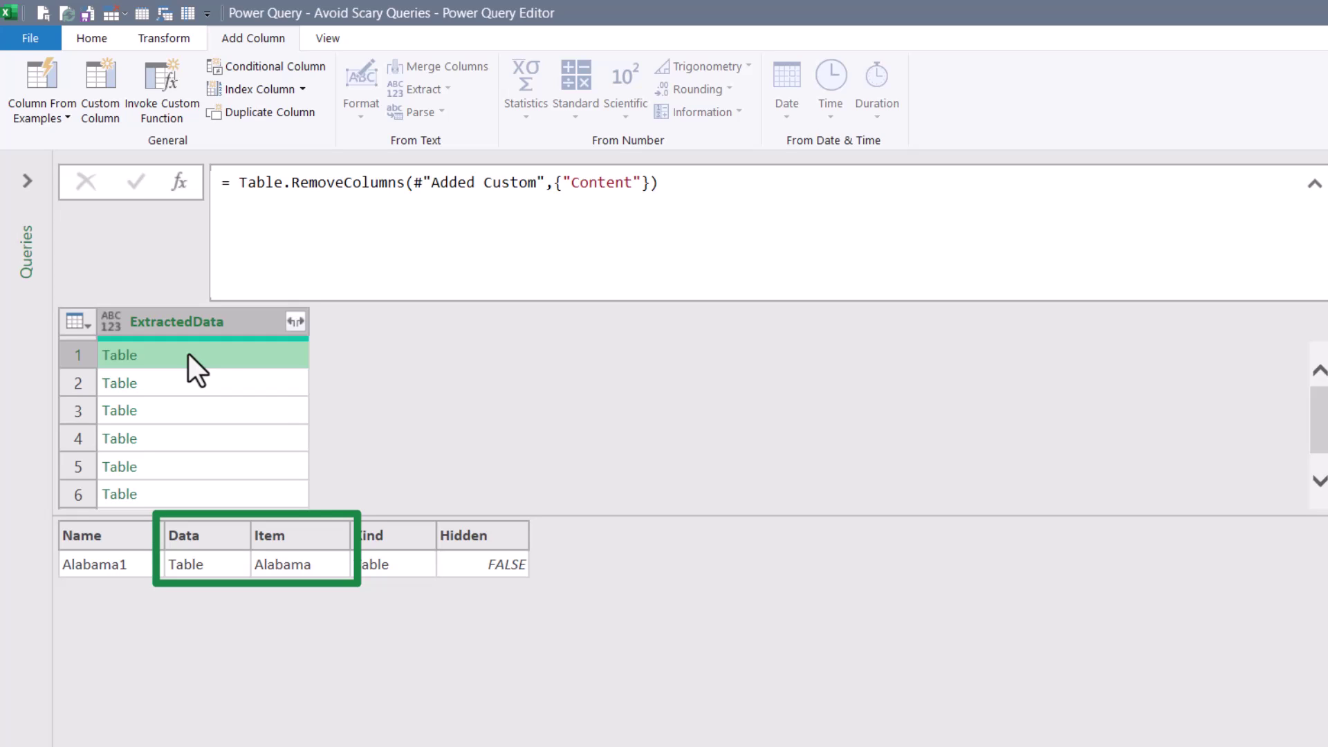
{"action": "left_click", "coordinate": [296, 320]}
{"action": "left_click", "coordinate": [352, 429]}
{"action": "left_click", "coordinate": [350, 480]}
{"action": "left_click", "coordinate": [350, 509]}
{"action": "left_click", "coordinate": [332, 596]}
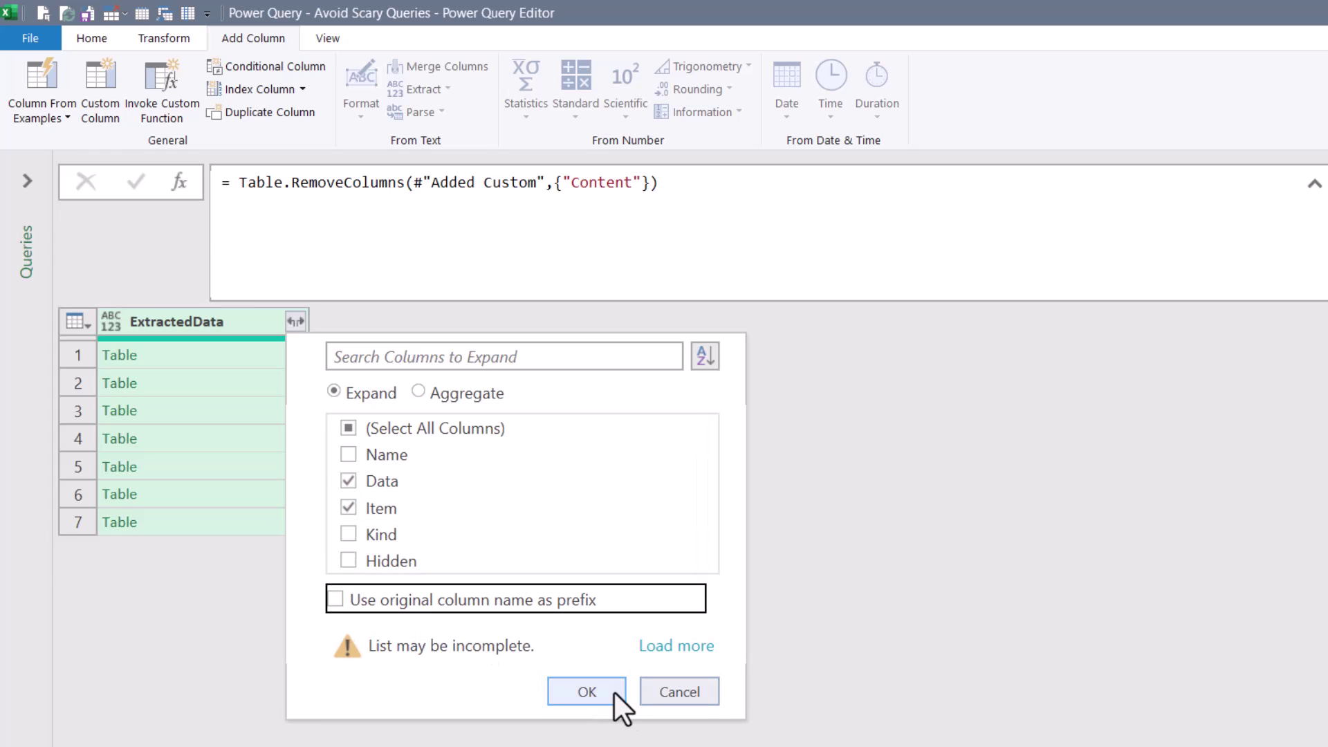
{"action": "left_click", "coordinate": [614, 692]}
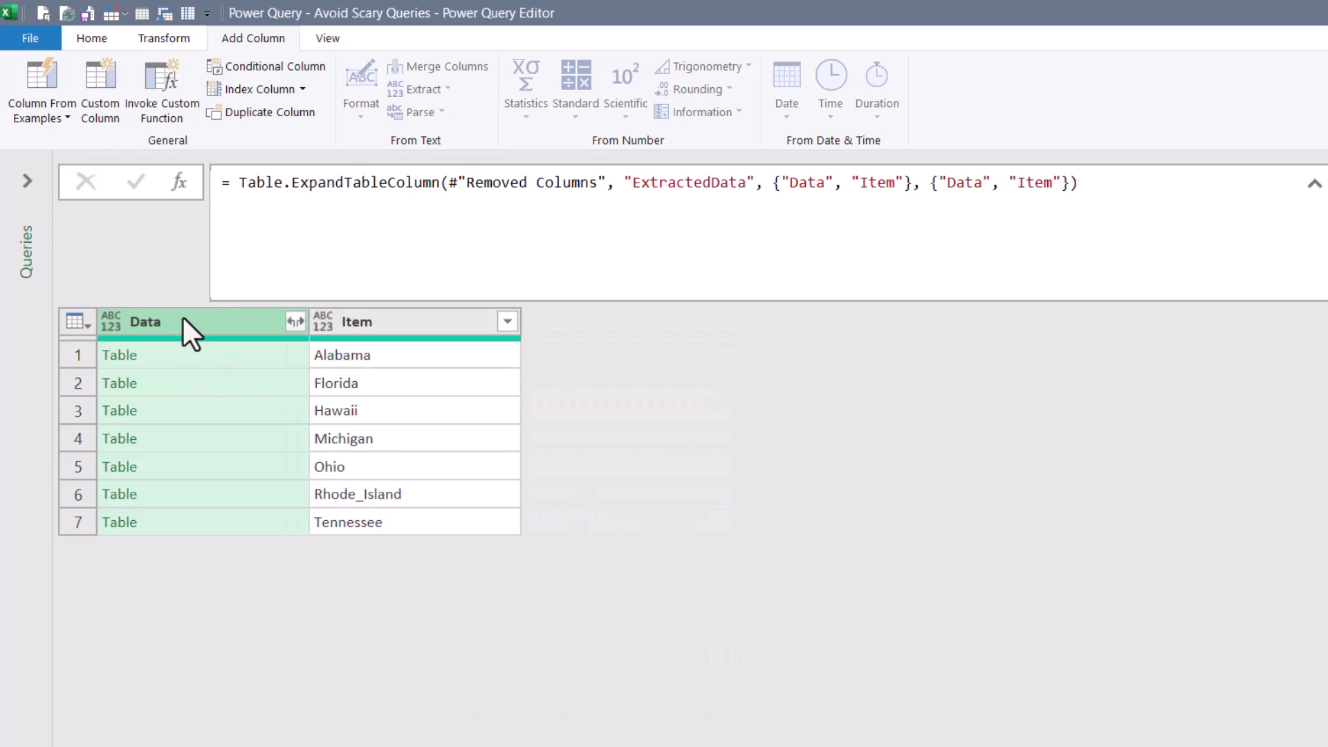
Step: Try moving the Item column ahead of the Data column, and delete the added reorder step from the query
{"action": "left_click", "coordinate": [179, 356]}
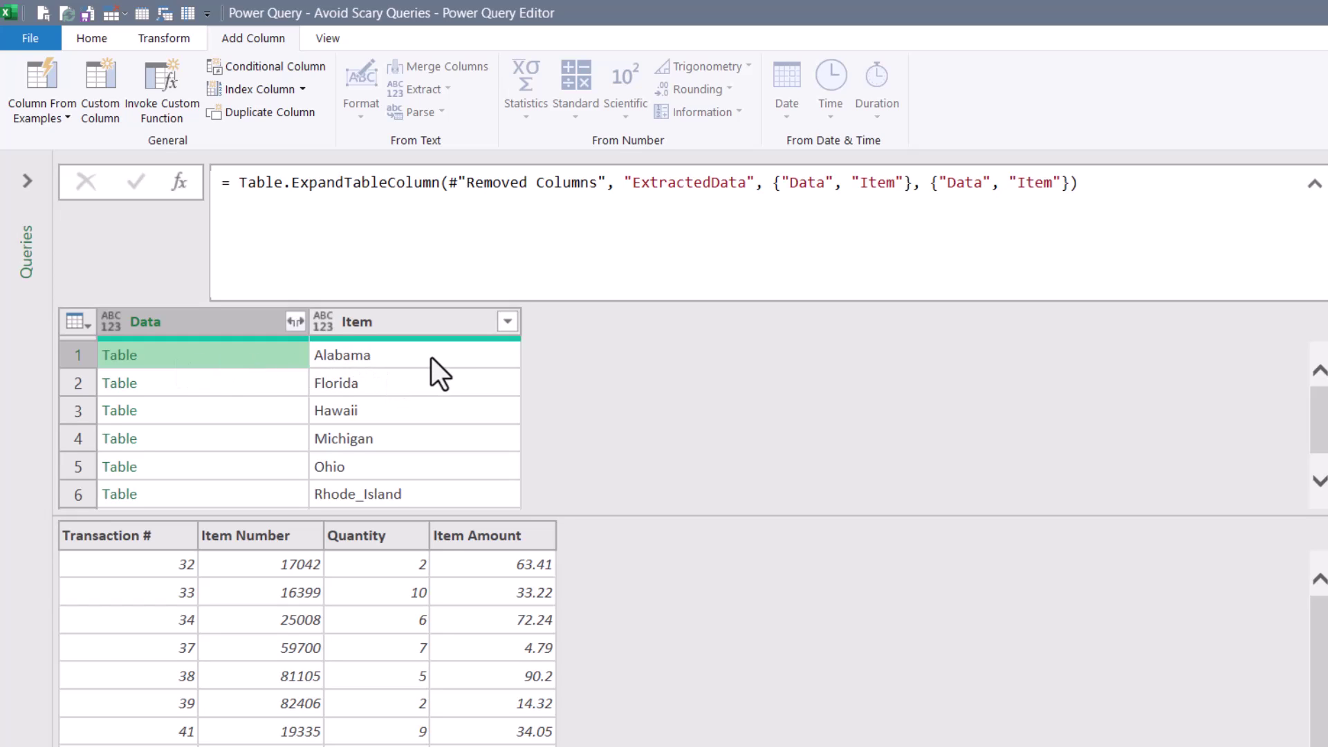
{"action": "mouse_move", "coordinate": [384, 326]}
{"action": "left_mouse_down"}
{"action": "mouse_move", "coordinate": [85, 316]}
{"action": "mouse_move", "coordinate": [104, 318]}
{"action": "left_mouse_up"}
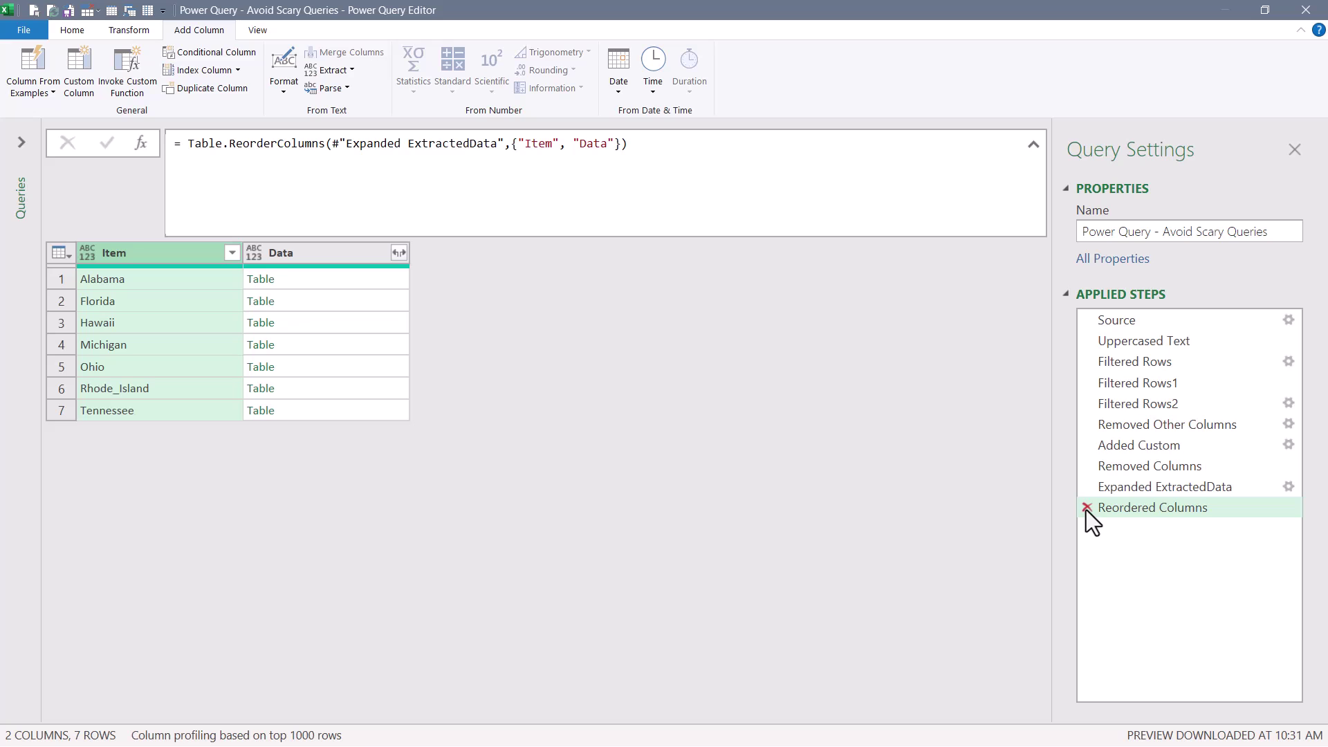
{"action": "left_click", "coordinate": [1086, 509]}
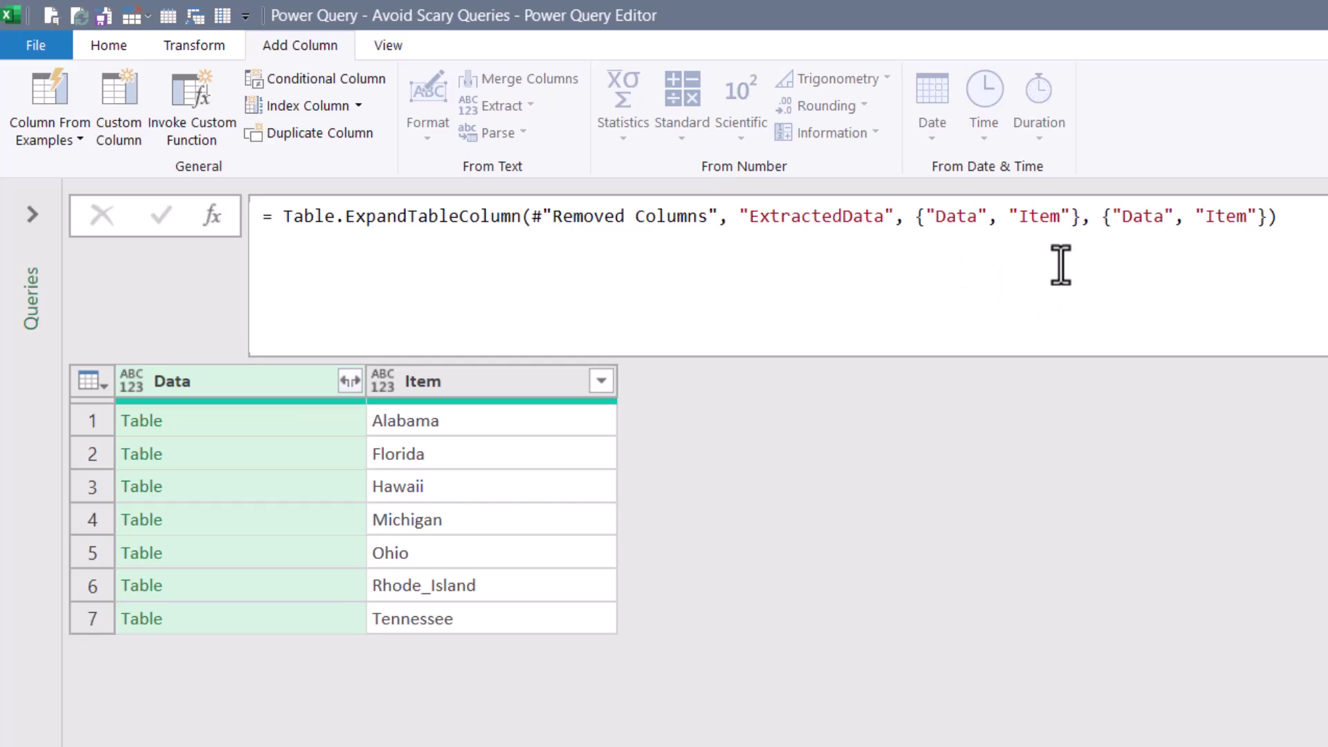
Step: Edit the Table.ExpandTableColumn formula so both column lists read {"Item", "Data"}, putting Item before Data
{"action": "double_click", "coordinate": [954, 216]}
{"action": "type", "text": "Item"}
{"action": "double_click", "coordinate": [1063, 216]}
{"action": "type", "text": "Data"}
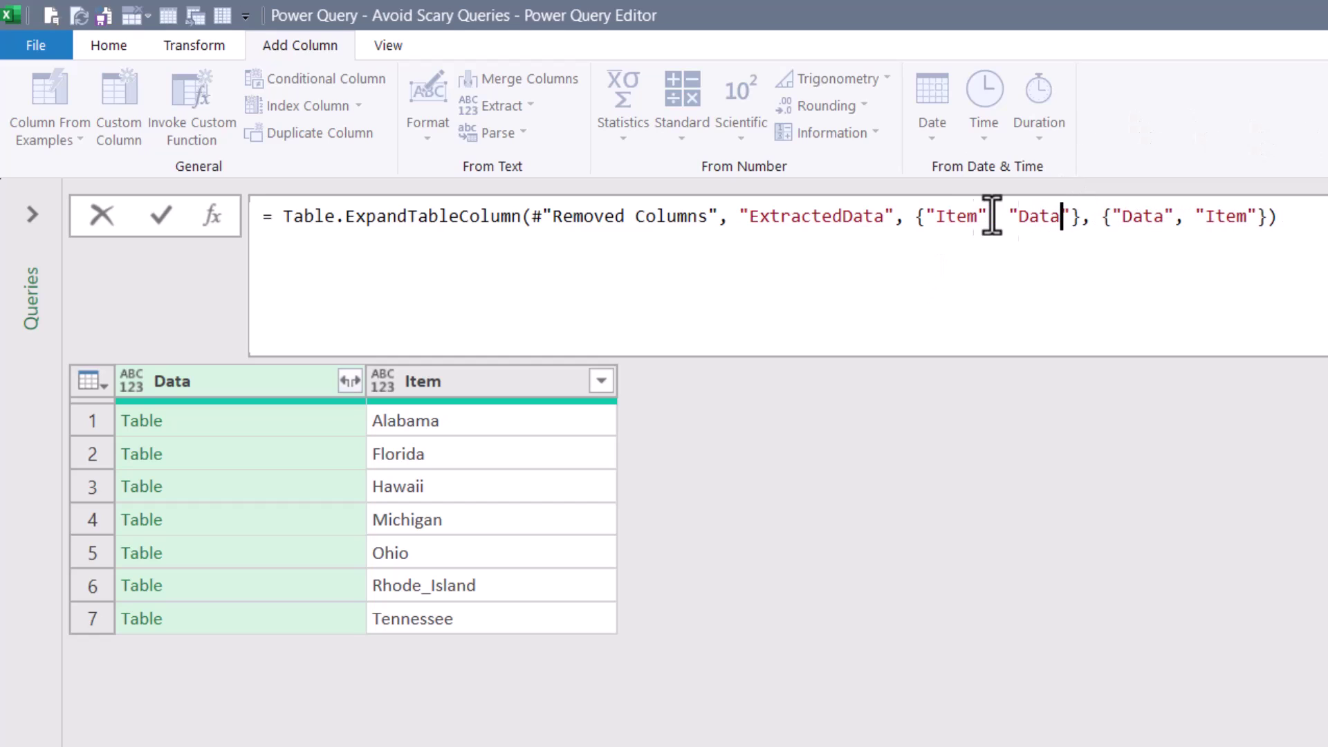
{"action": "double_click", "coordinate": [1141, 216]}
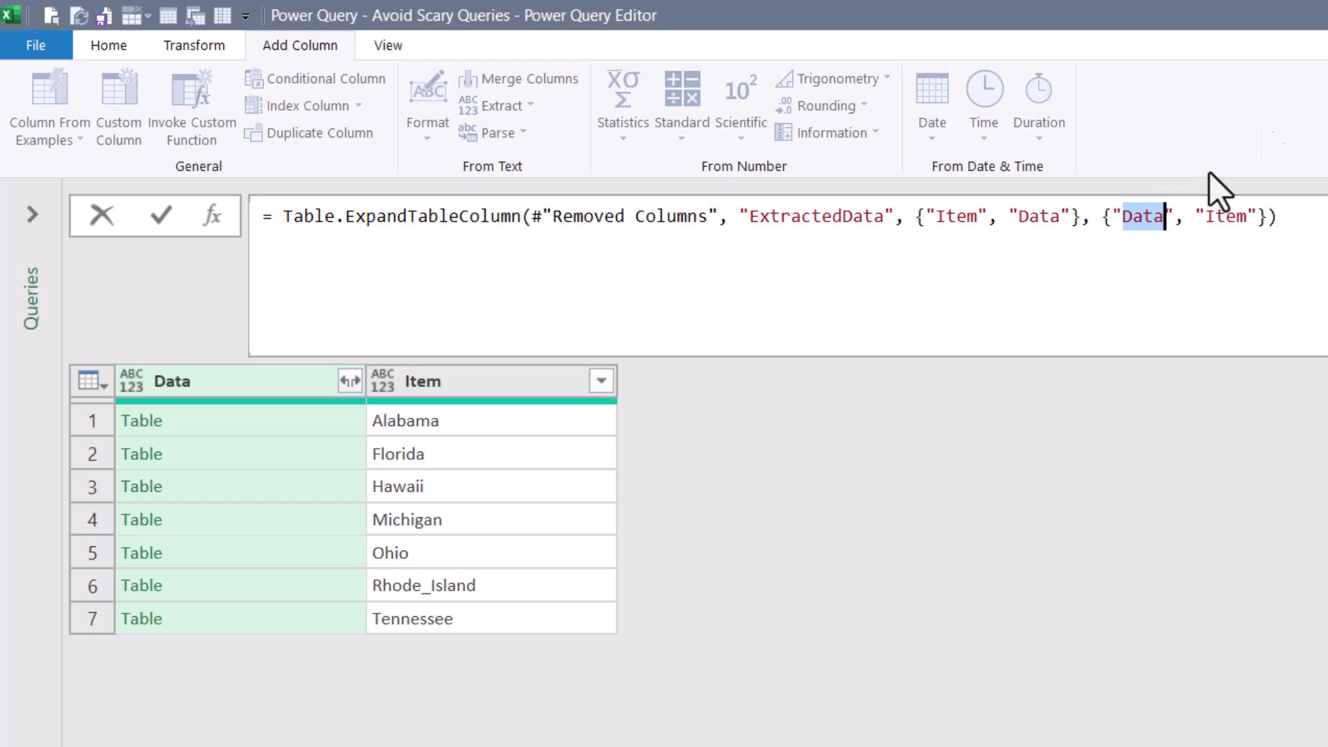
{"action": "type", "text": "Item"}
{"action": "key", "text": "Right"}
{"action": "key", "text": "Right"}
{"action": "key", "text": "Right"}
{"action": "key", "text": "Right"}
{"action": "key", "text": "ctrl+shift+Right"}
{"action": "type", "text": "Data"}
{"action": "left_click", "coordinate": [152, 215]}
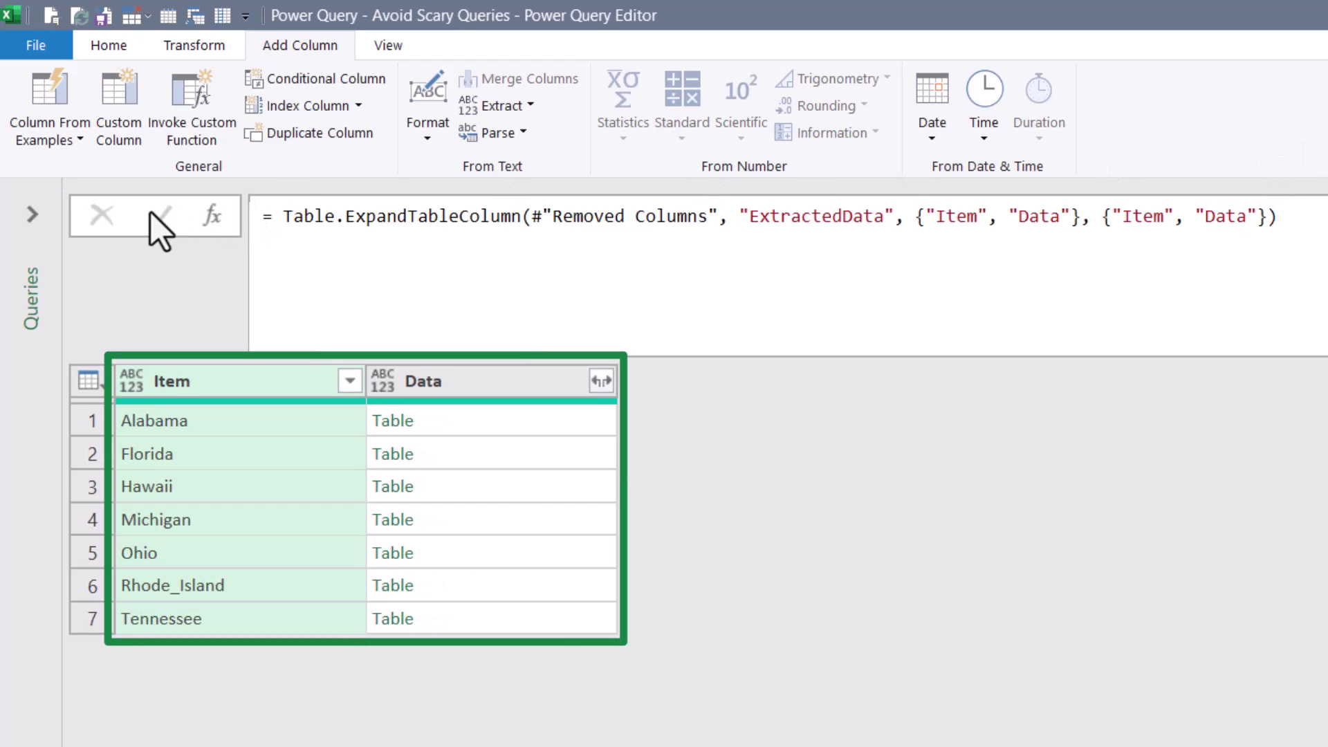
Step: Preview Alabama's nested table, try renaming the Item column to State, and delete the added rename step from the query
{"action": "left_click", "coordinate": [484, 385]}
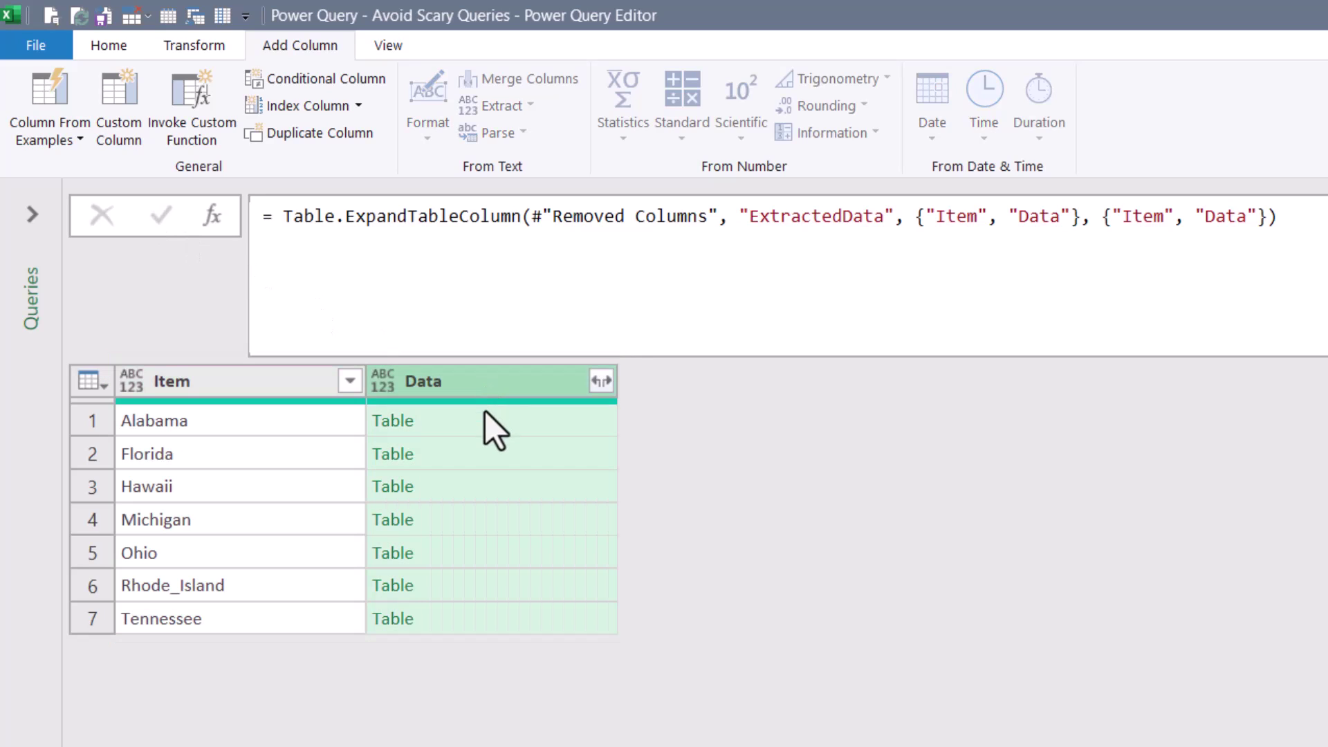
{"action": "left_click", "coordinate": [487, 418]}
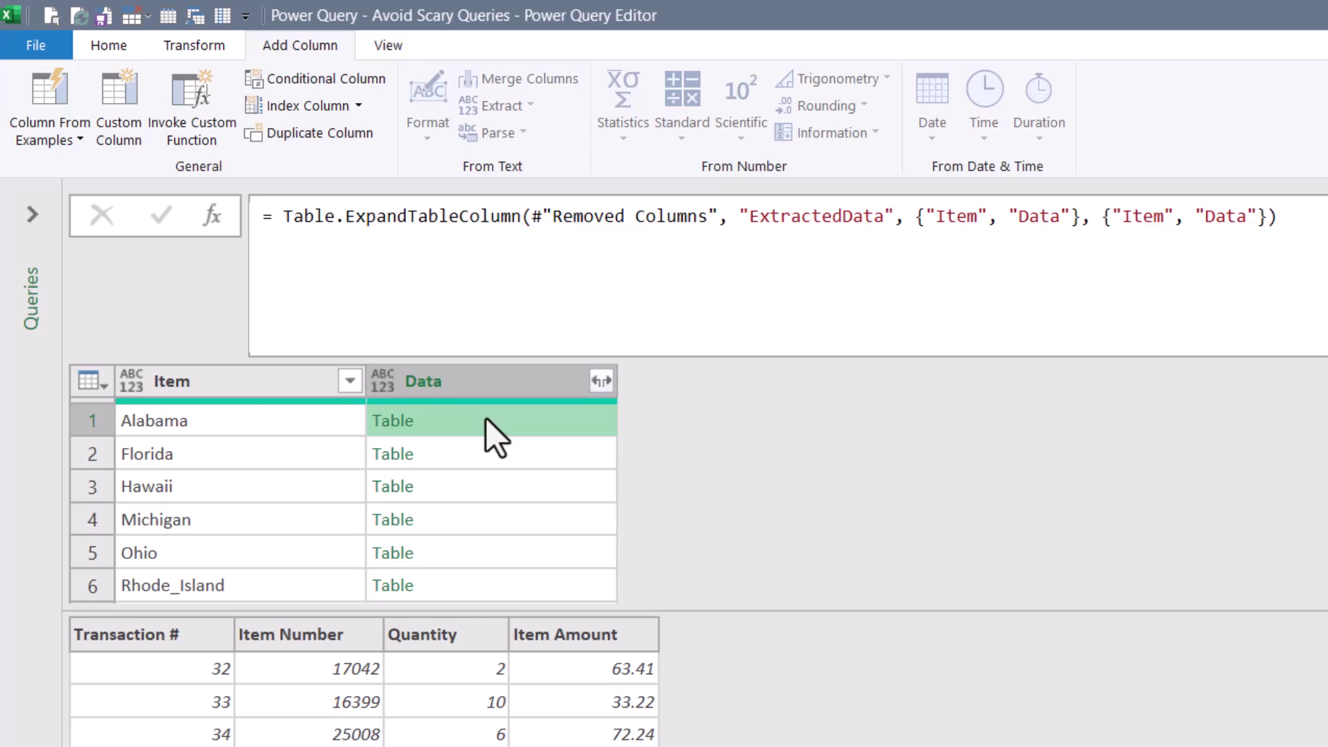
{"action": "left_click", "coordinate": [271, 370]}
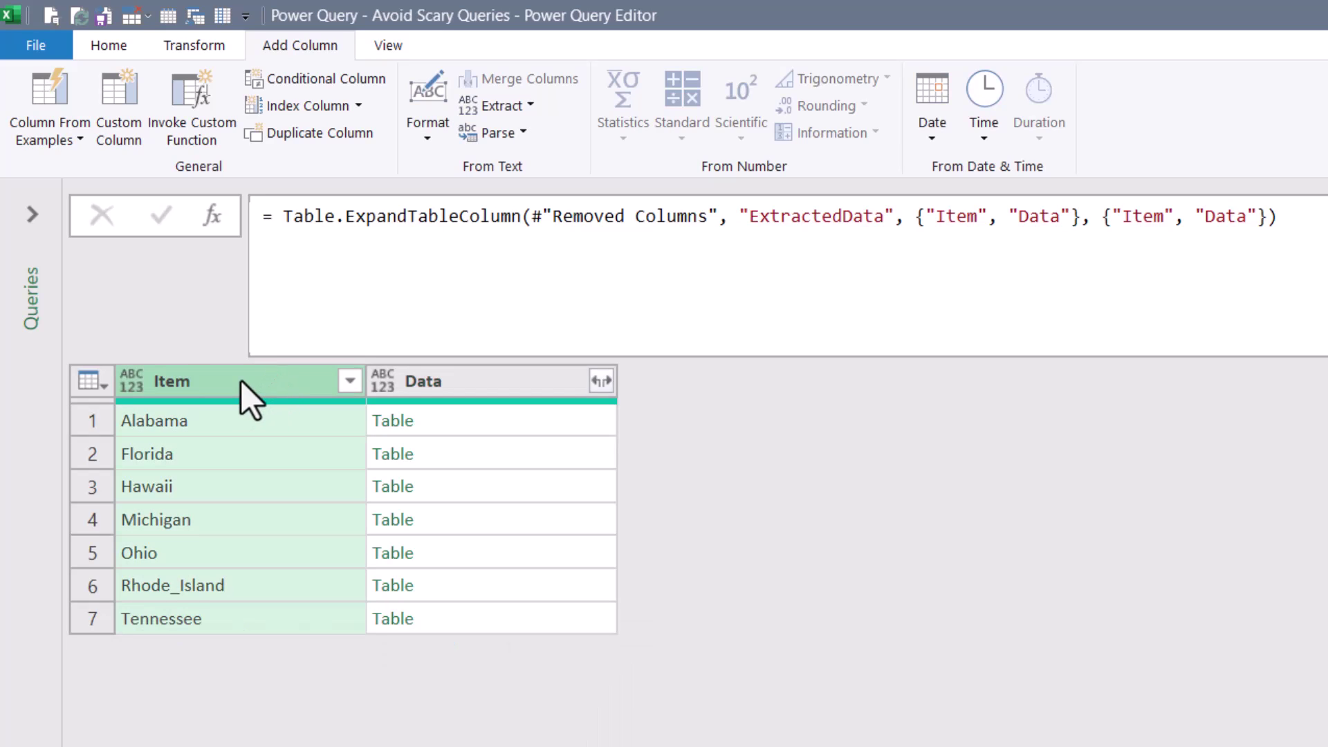
{"action": "double_click", "coordinate": [242, 380]}
{"action": "type", "text": "State"}
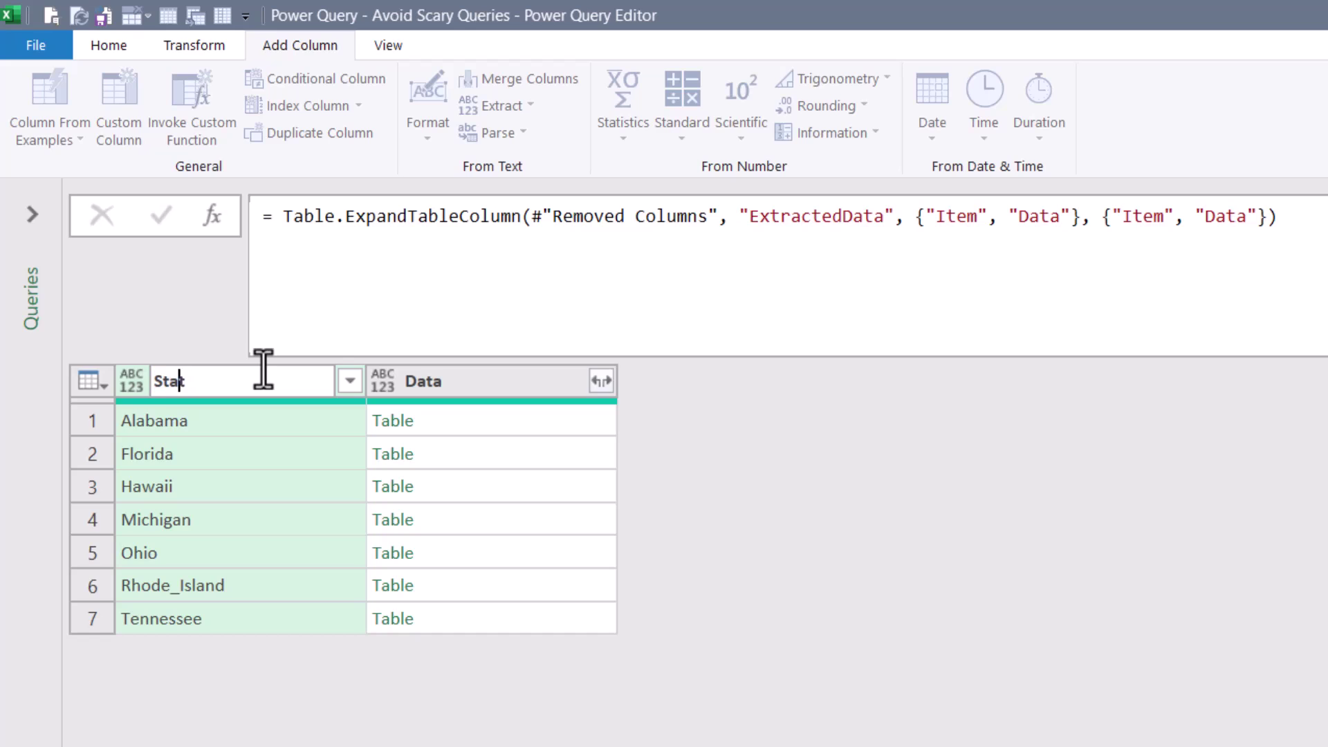
{"action": "key", "text": "Return"}
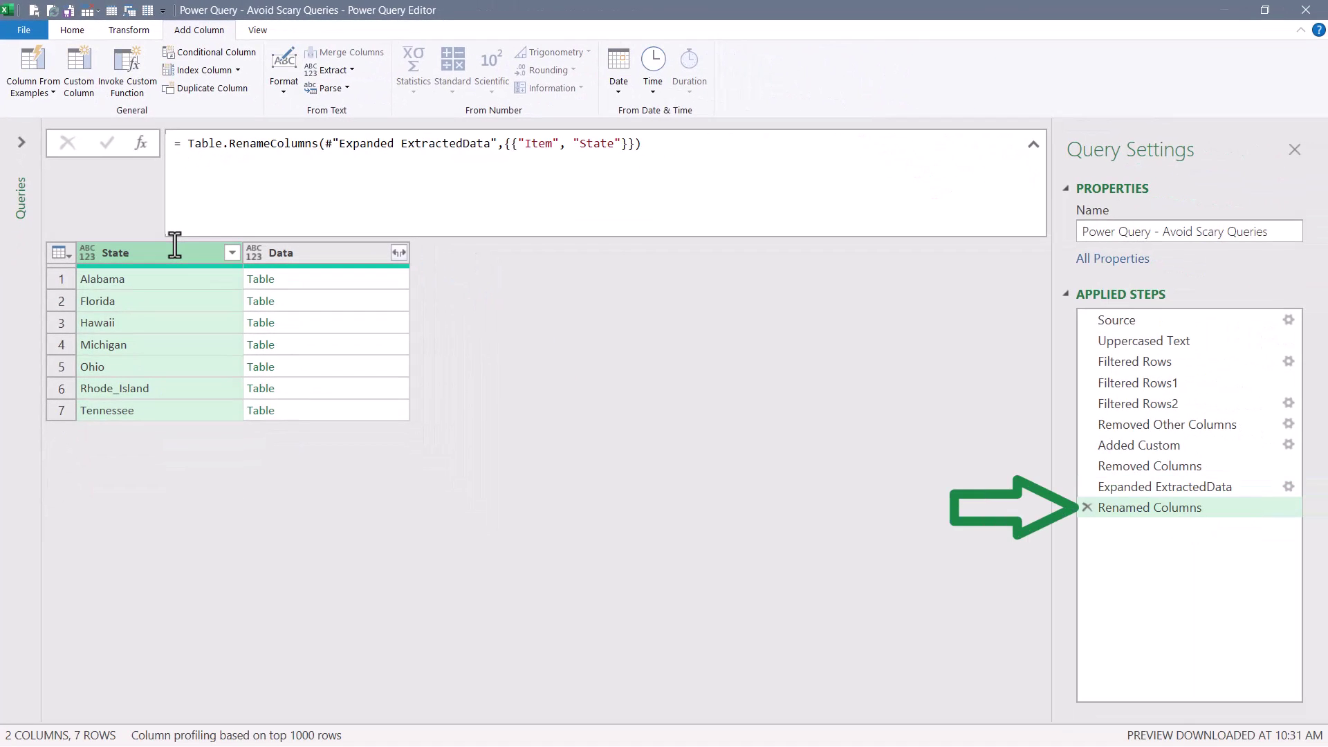
{"action": "left_click", "coordinate": [1085, 509]}
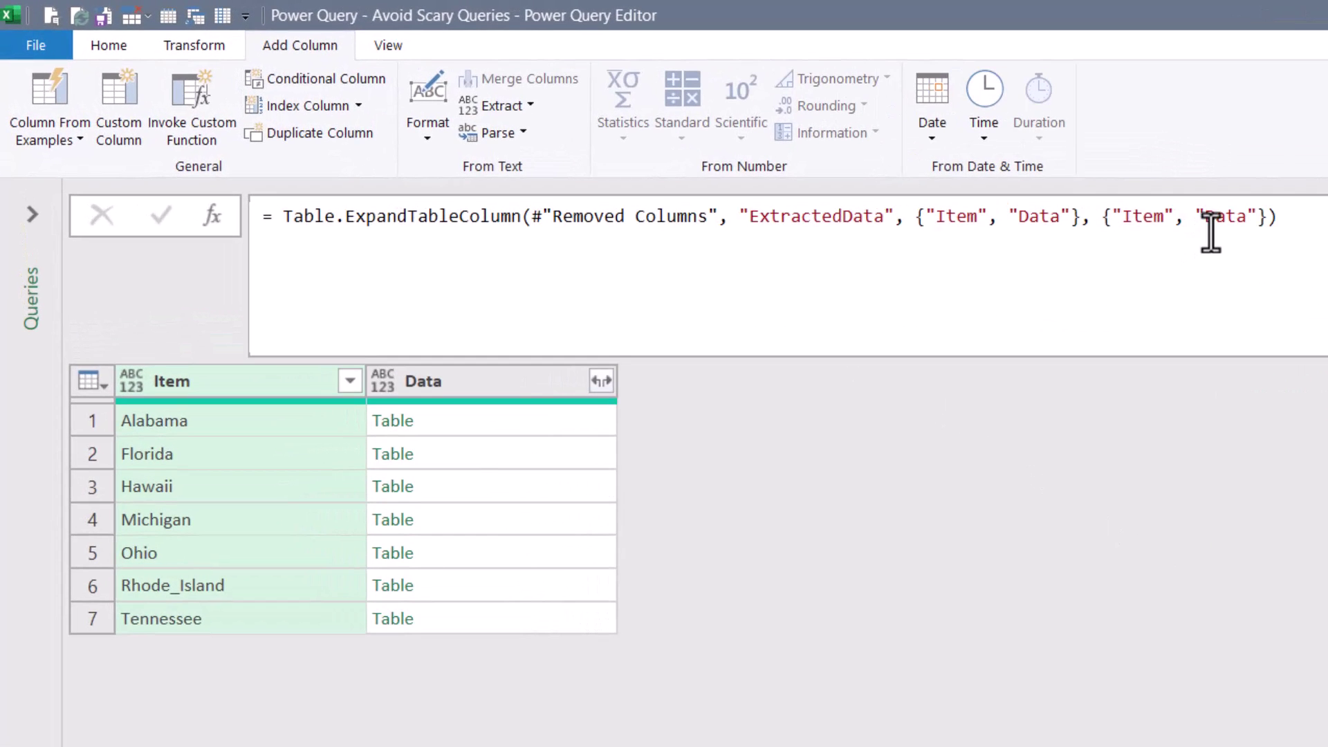
Step: Change the new-name list in the Table.ExpandTableColumn formula to {"State", "Data"} and compare it with the source-name list
{"action": "double_click", "coordinate": [1142, 223]}
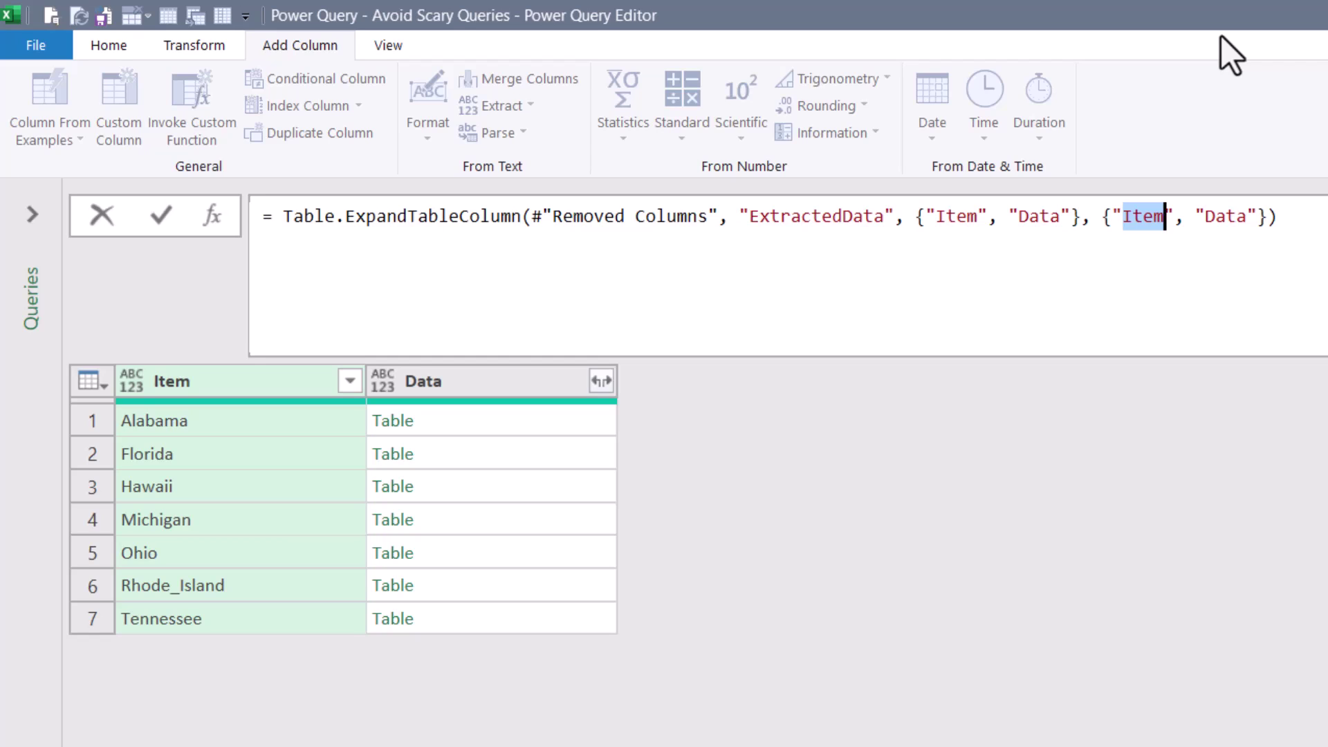
{"action": "type", "text": "State"}
{"action": "key", "text": "Return"}
{"action": "double_click", "coordinate": [957, 216]}
{"action": "left_click", "coordinate": [1030, 216]}
{"action": "double_click", "coordinate": [1029, 216]}
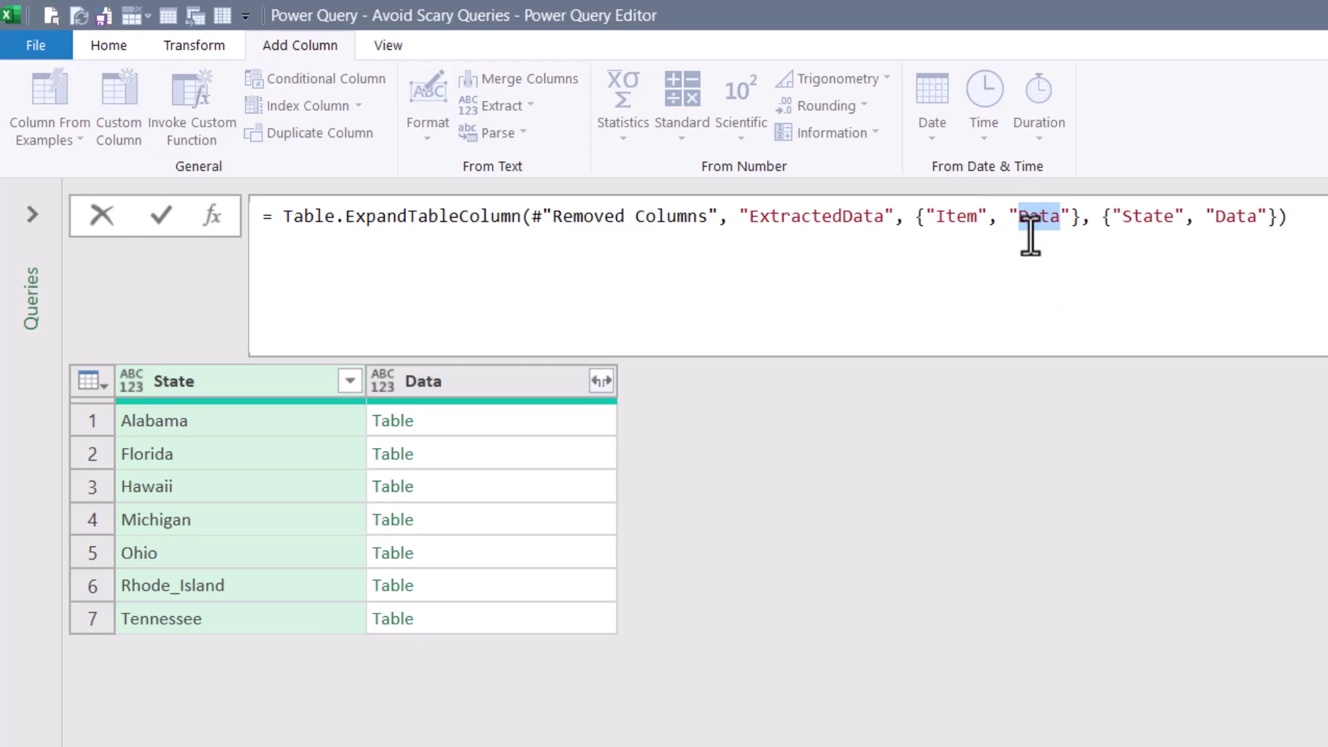
{"action": "double_click", "coordinate": [1131, 216]}
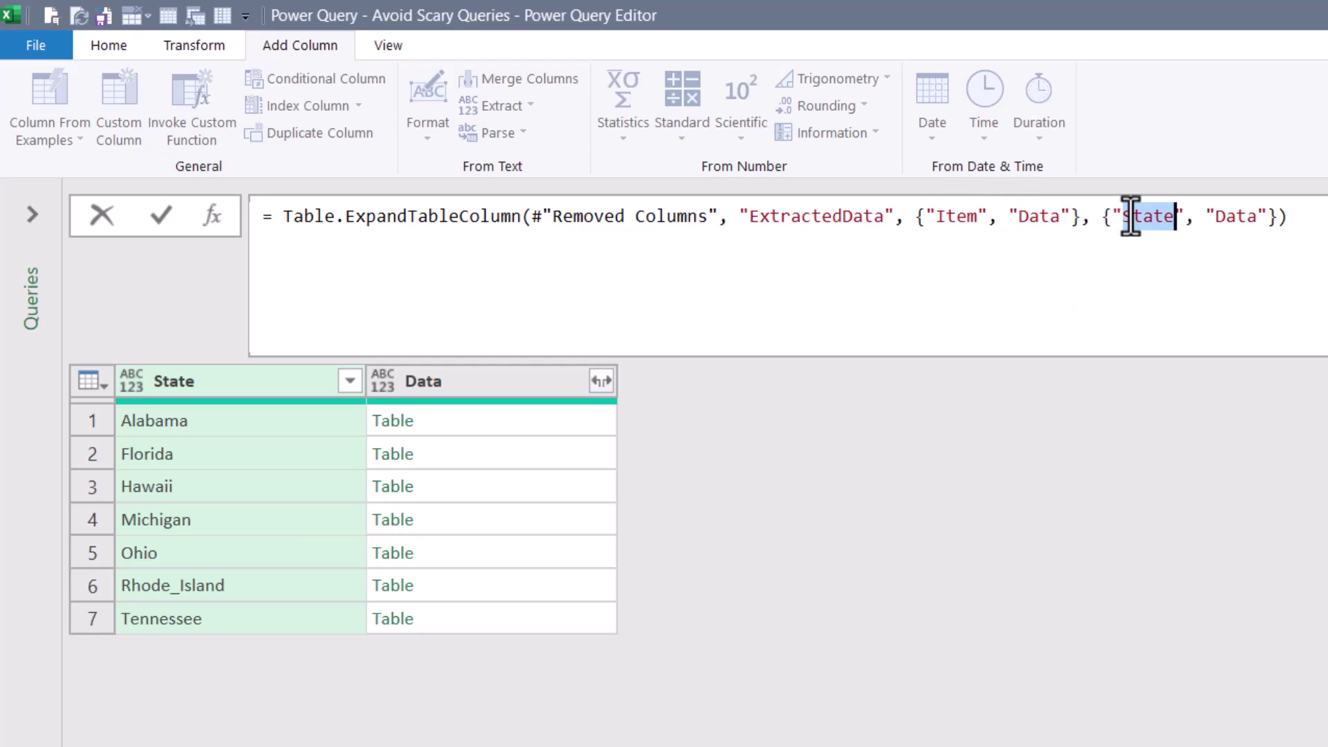
{"action": "double_click", "coordinate": [1237, 216]}
Step: Expand the Data column with Transaction #, Item Number, Quantity and Item Amount, without the original column name as a prefix
{"action": "left_click", "coordinate": [512, 381]}
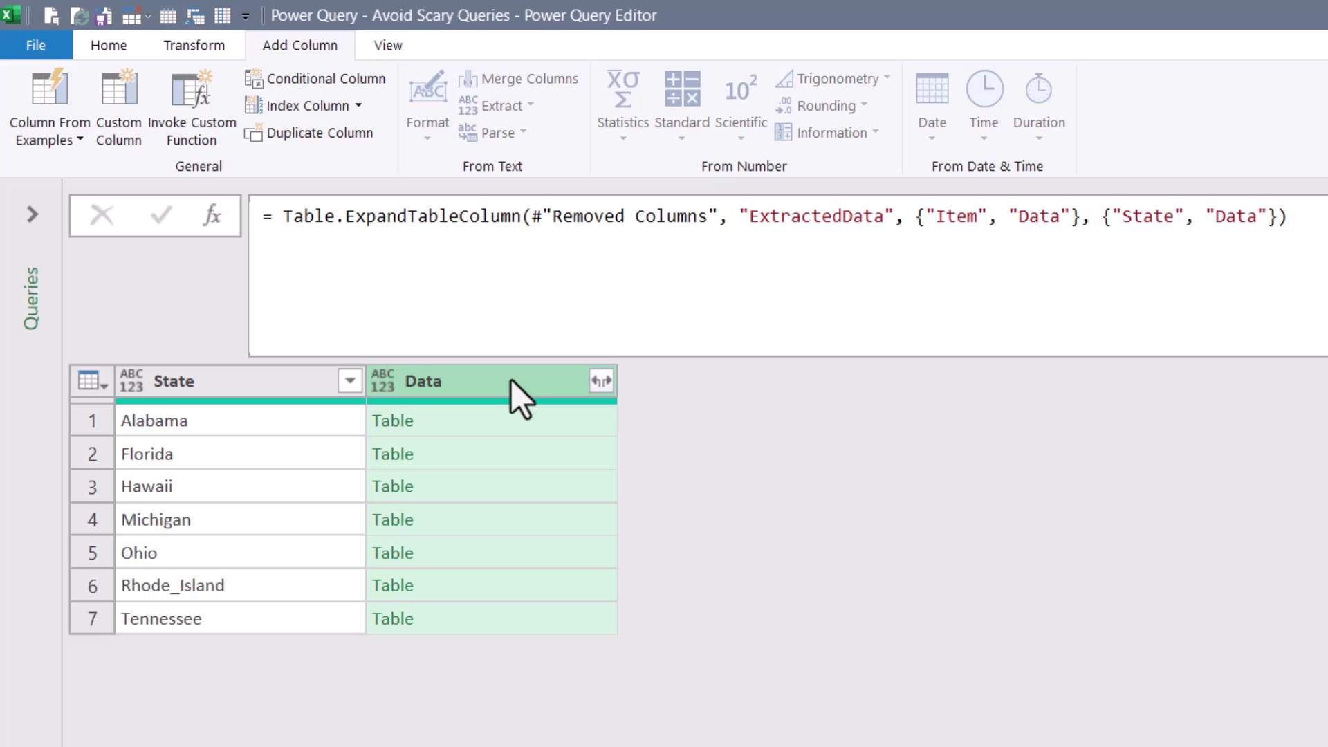
{"action": "left_click", "coordinate": [601, 381]}
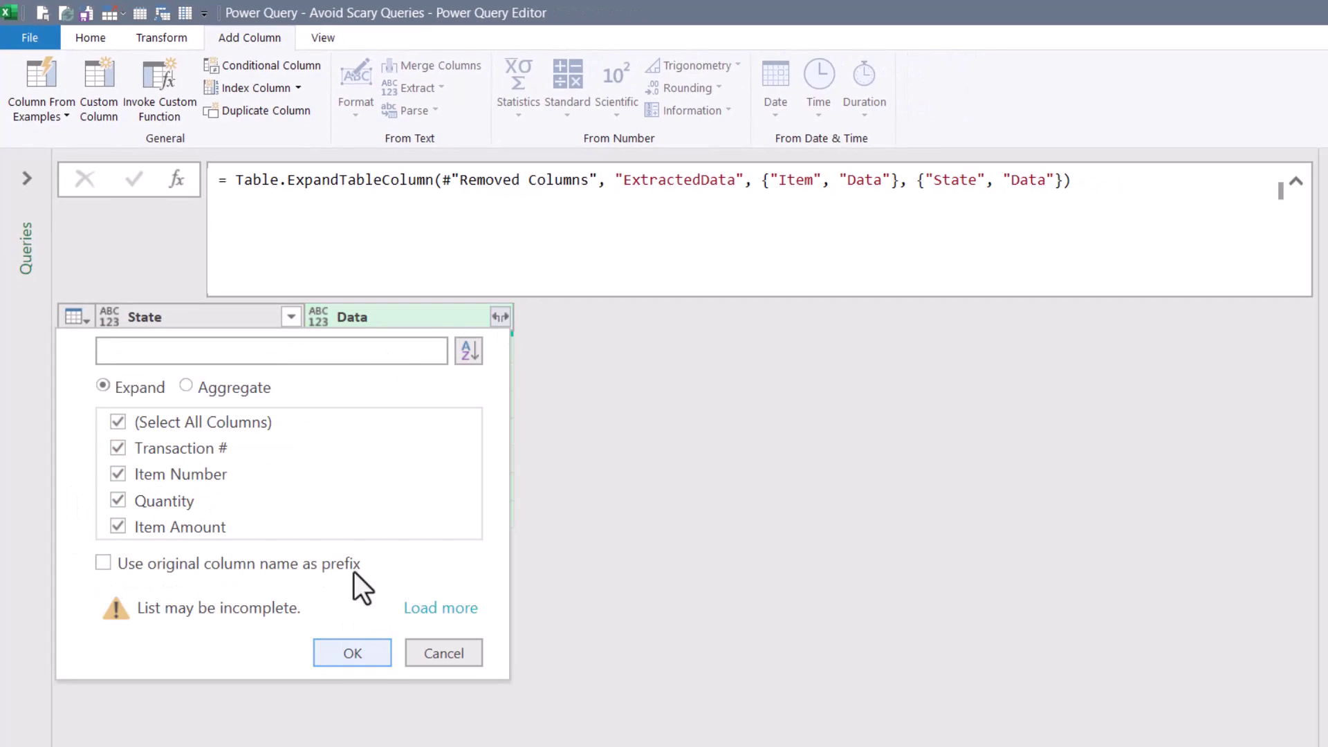
{"action": "left_click", "coordinate": [352, 653]}
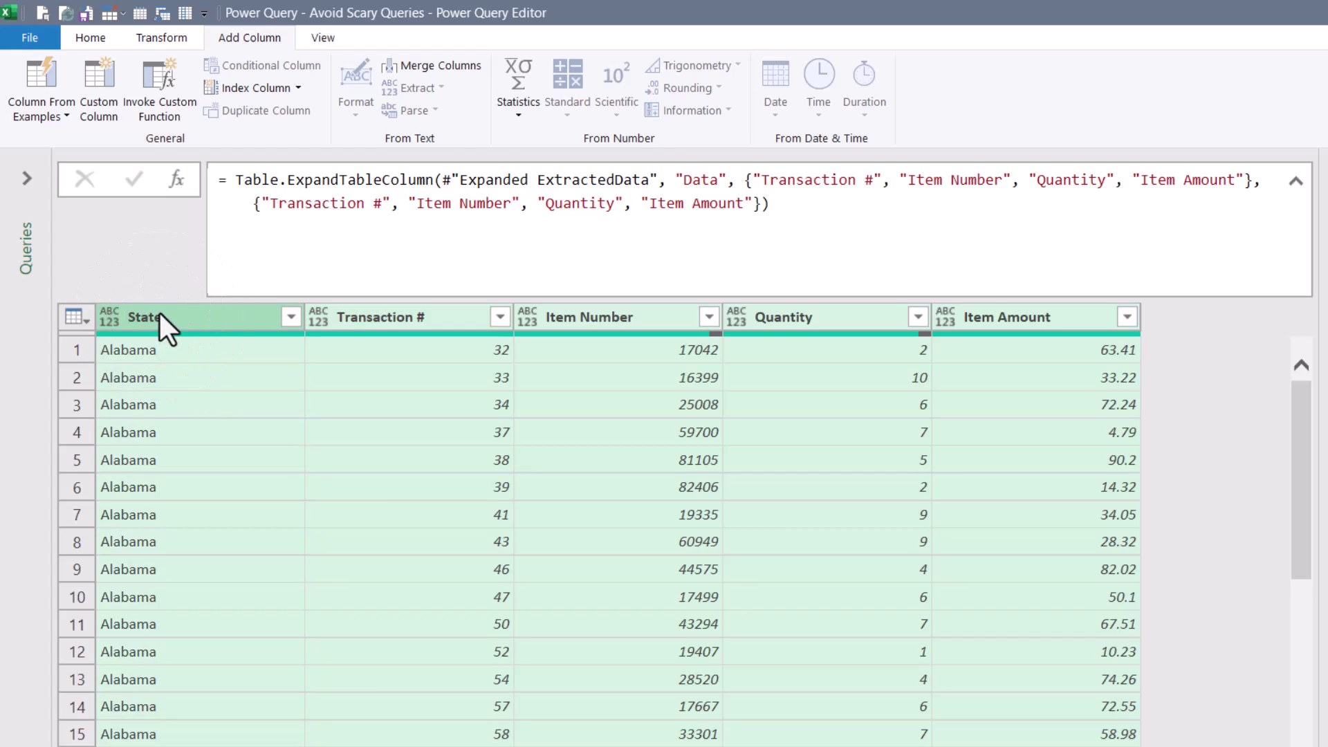
Step: Detect the data types of all expanded columns and check the types given to Item Number and Quantity
{"action": "left_click", "coordinate": [163, 37]}
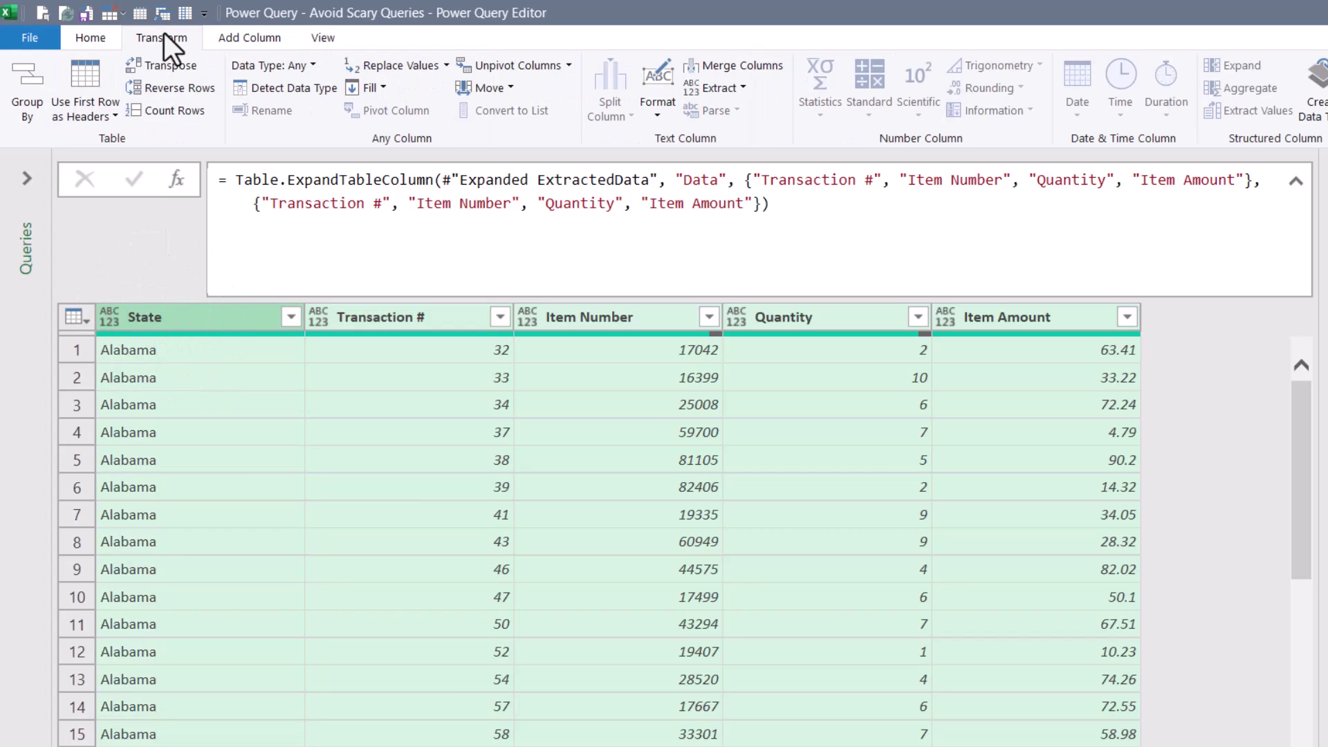
{"action": "left_click", "coordinate": [308, 93]}
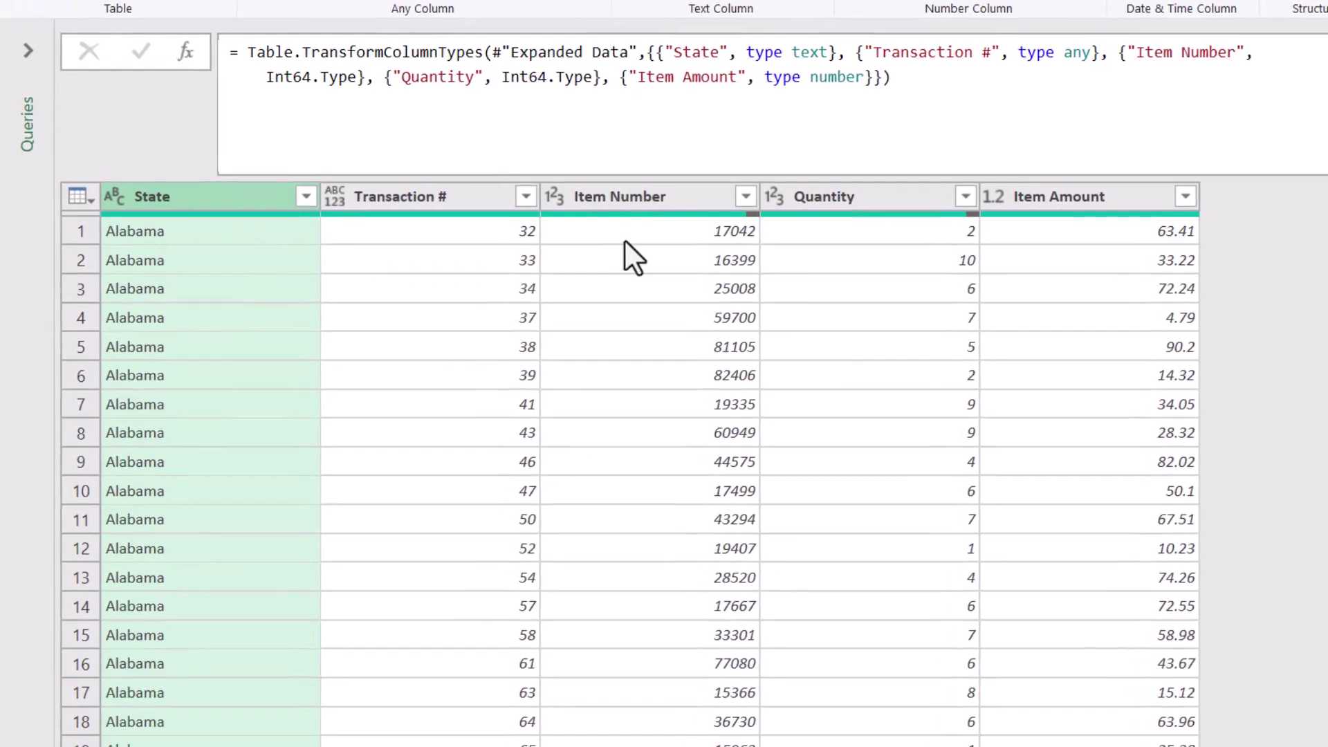
{"action": "left_click", "coordinate": [656, 194]}
{"action": "left_click", "coordinate": [864, 63]}
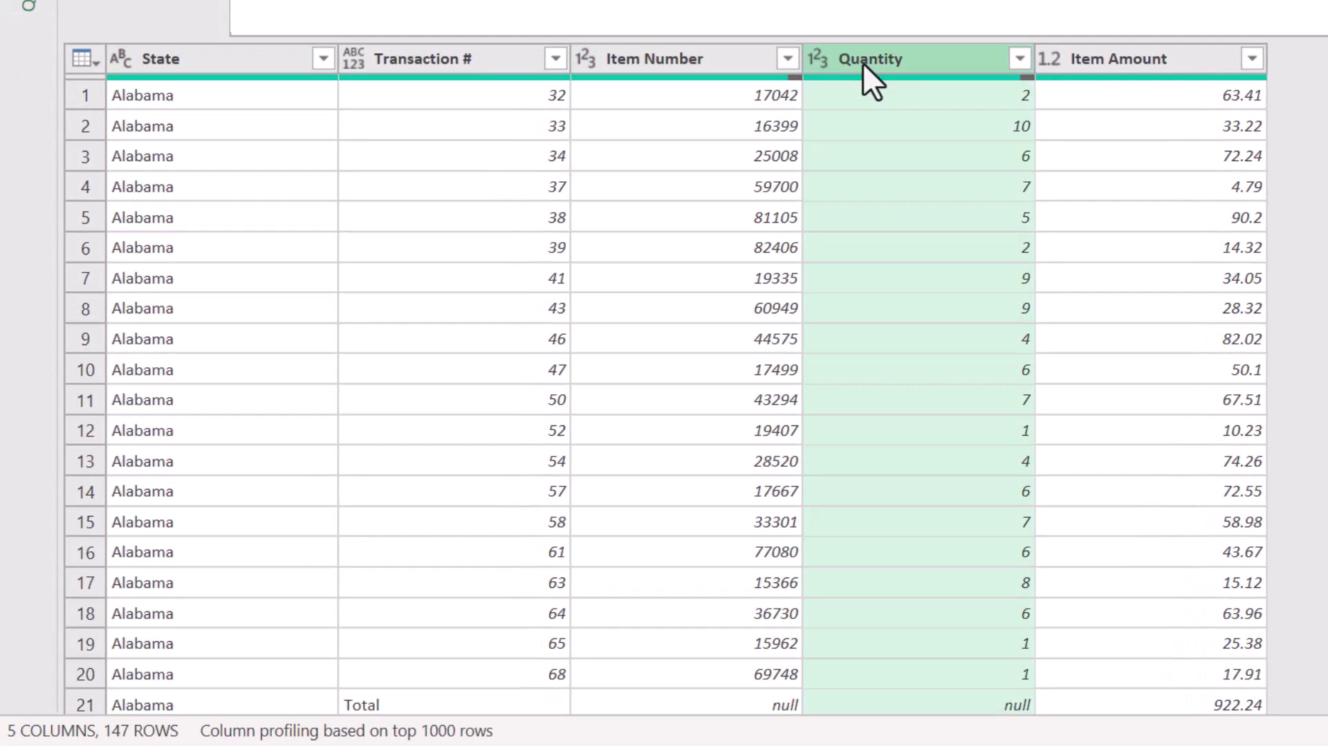
Step: Set the data type of the Item Amount column to Currency
{"action": "left_click", "coordinate": [1124, 59]}
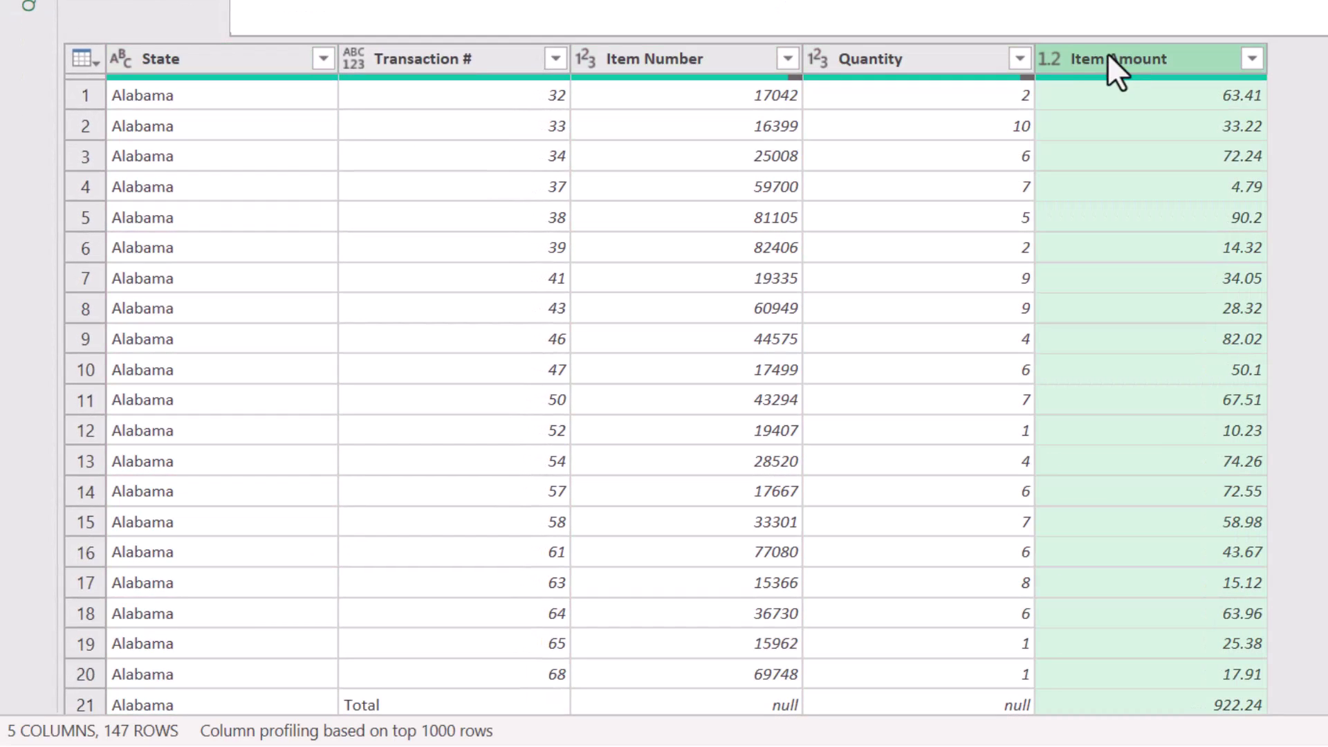
{"action": "left_click", "coordinate": [1052, 60]}
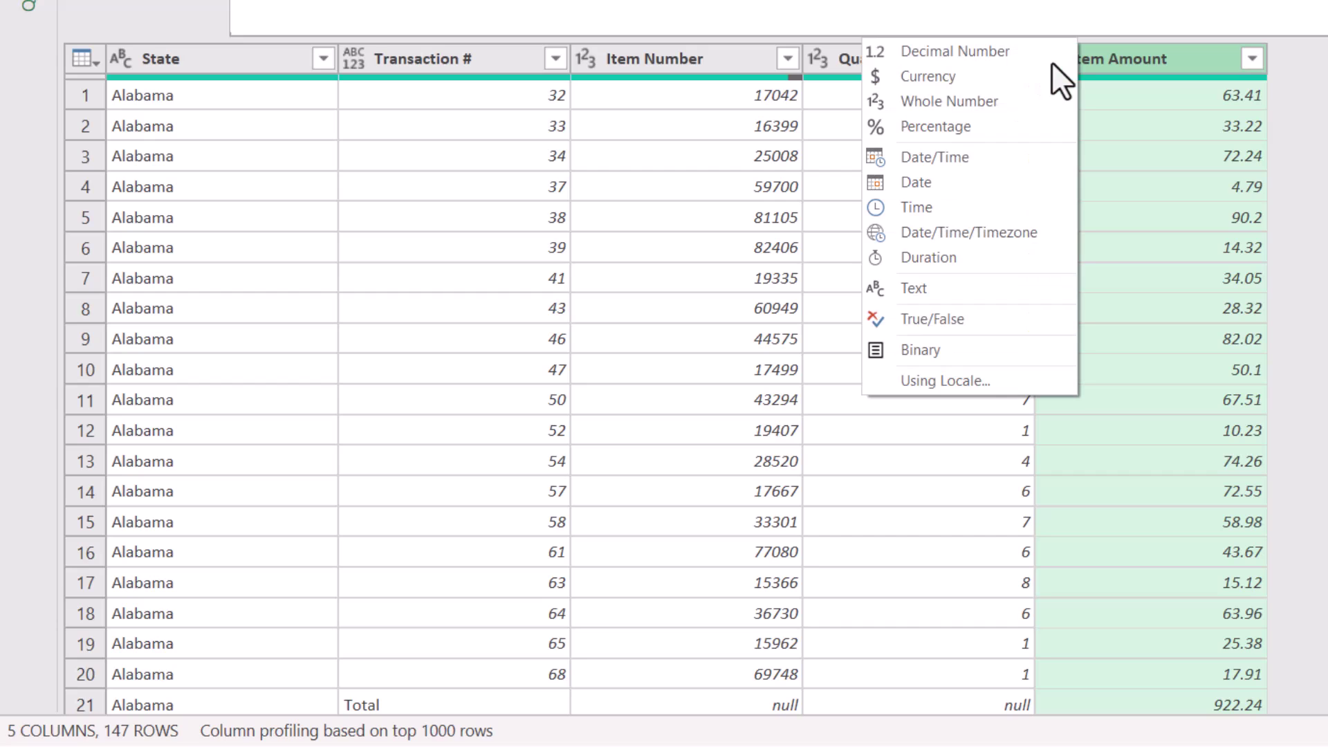
{"action": "left_click", "coordinate": [949, 75]}
{"action": "key", "text": "Return"}
Step: Examine the rows and filter values of the Transaction # column for entries that are not numbers
{"action": "left_click", "coordinate": [447, 59]}
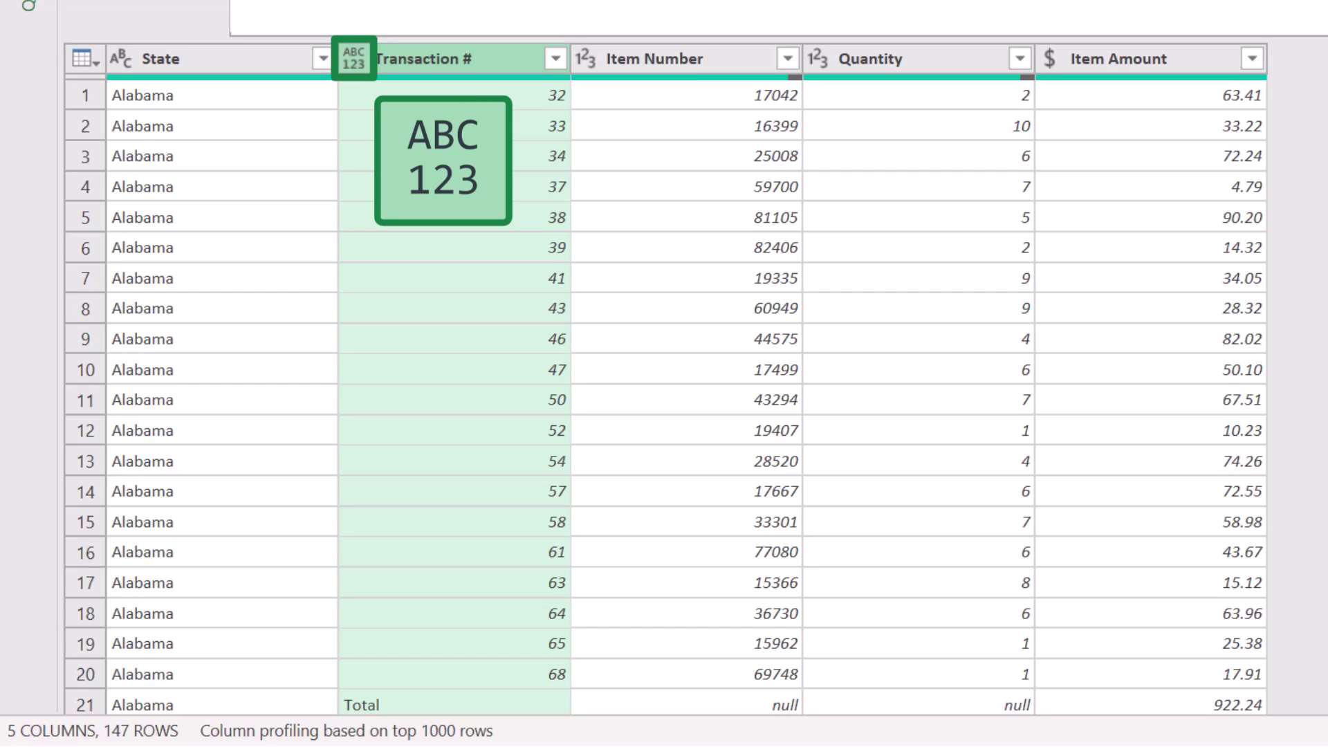
{"action": "scroll", "coordinate": [465, 131], "scroll_direction": "down", "scroll_amount": 5}
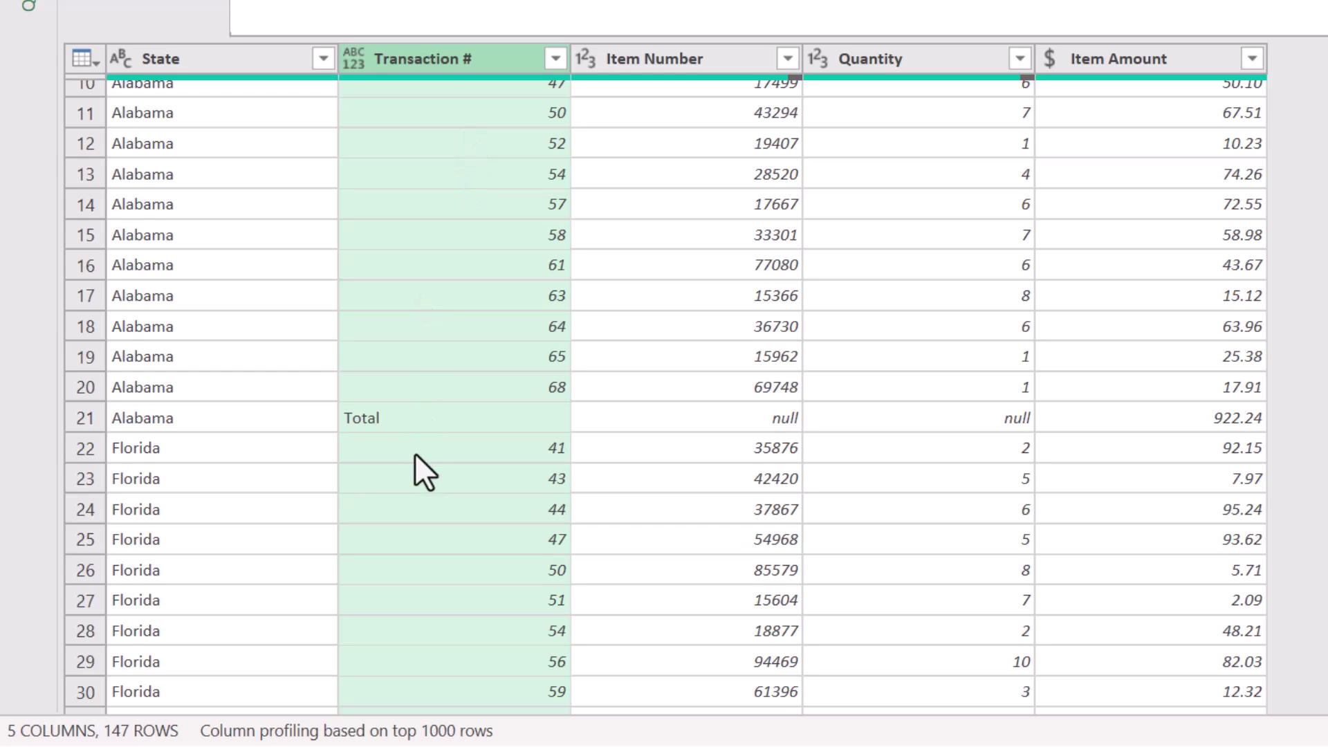
{"action": "scroll", "coordinate": [415, 457], "scroll_direction": "down", "scroll_amount": 8}
{"action": "scroll", "coordinate": [415, 456], "scroll_direction": "down", "scroll_amount": 13}
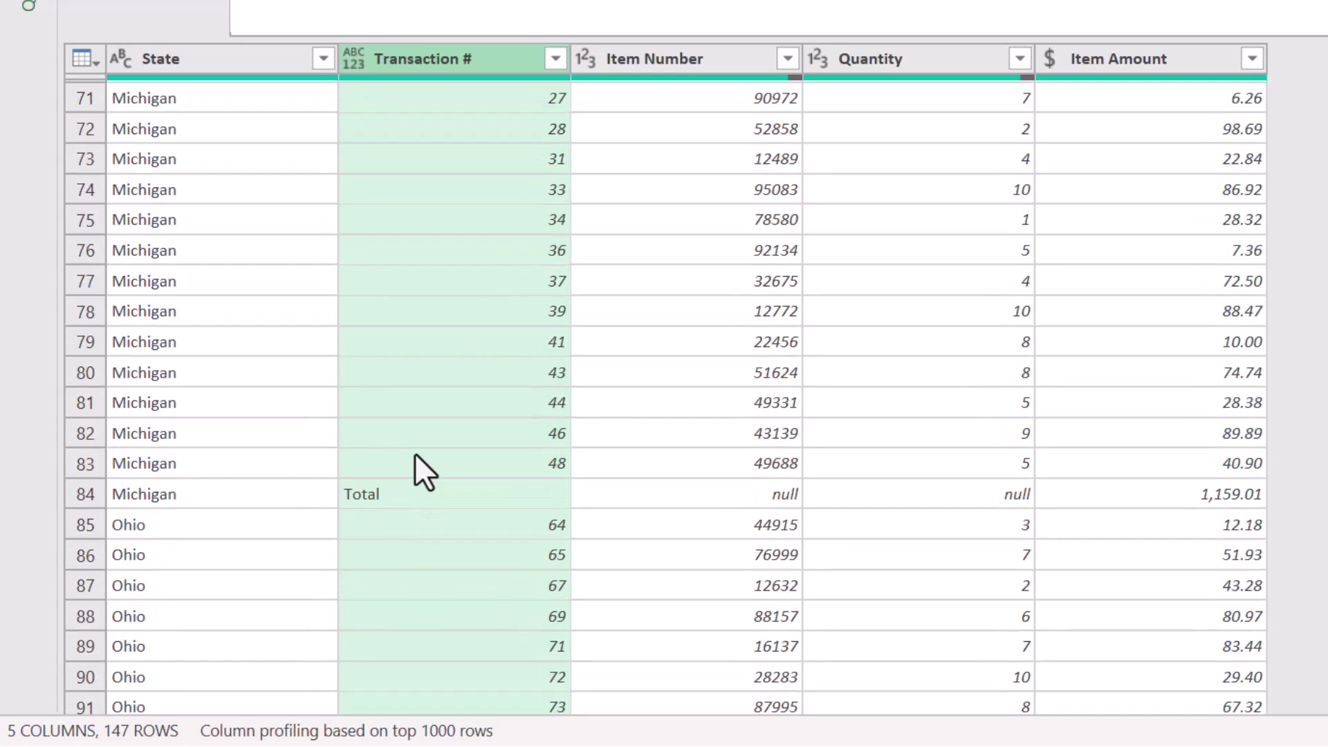
{"action": "scroll", "coordinate": [413, 452], "scroll_direction": "down", "scroll_amount": 3}
{"action": "left_click", "coordinate": [555, 58]}
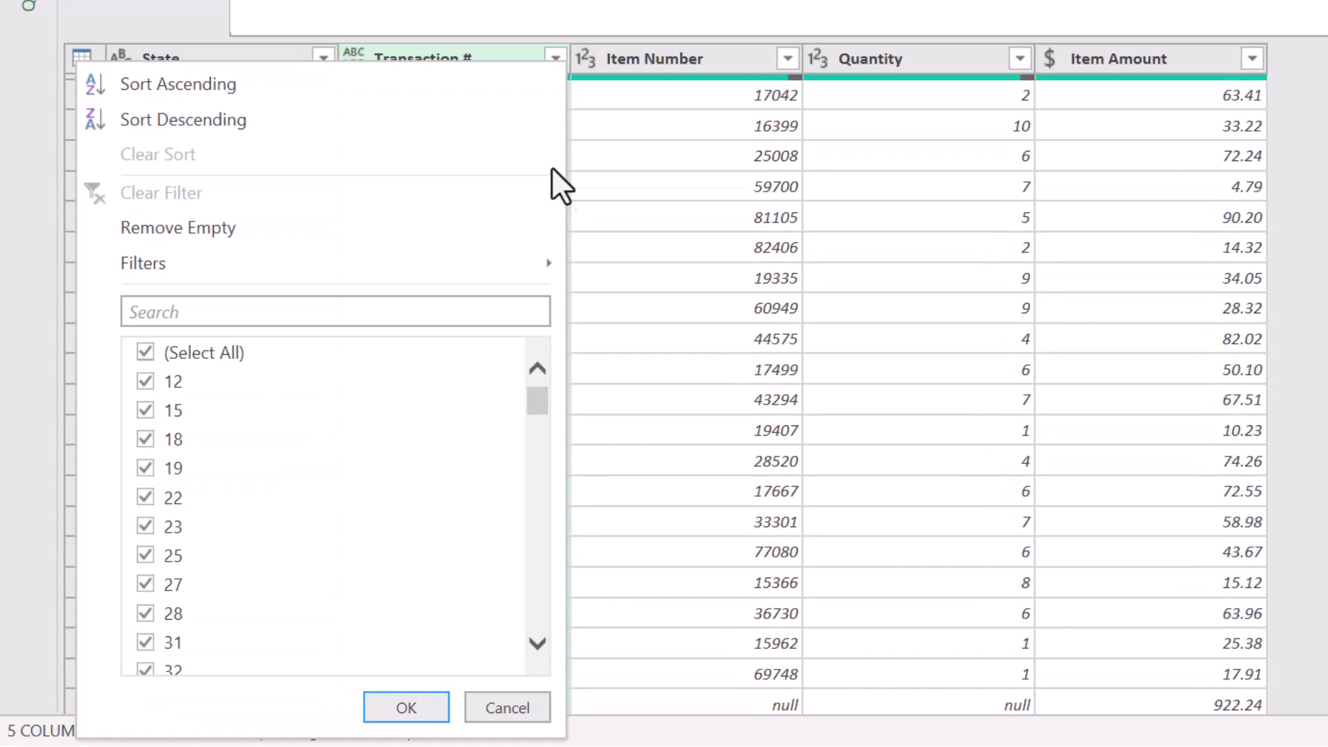
{"action": "left_click_drag", "start_coordinate": [536, 375], "coordinate": [537, 637]}
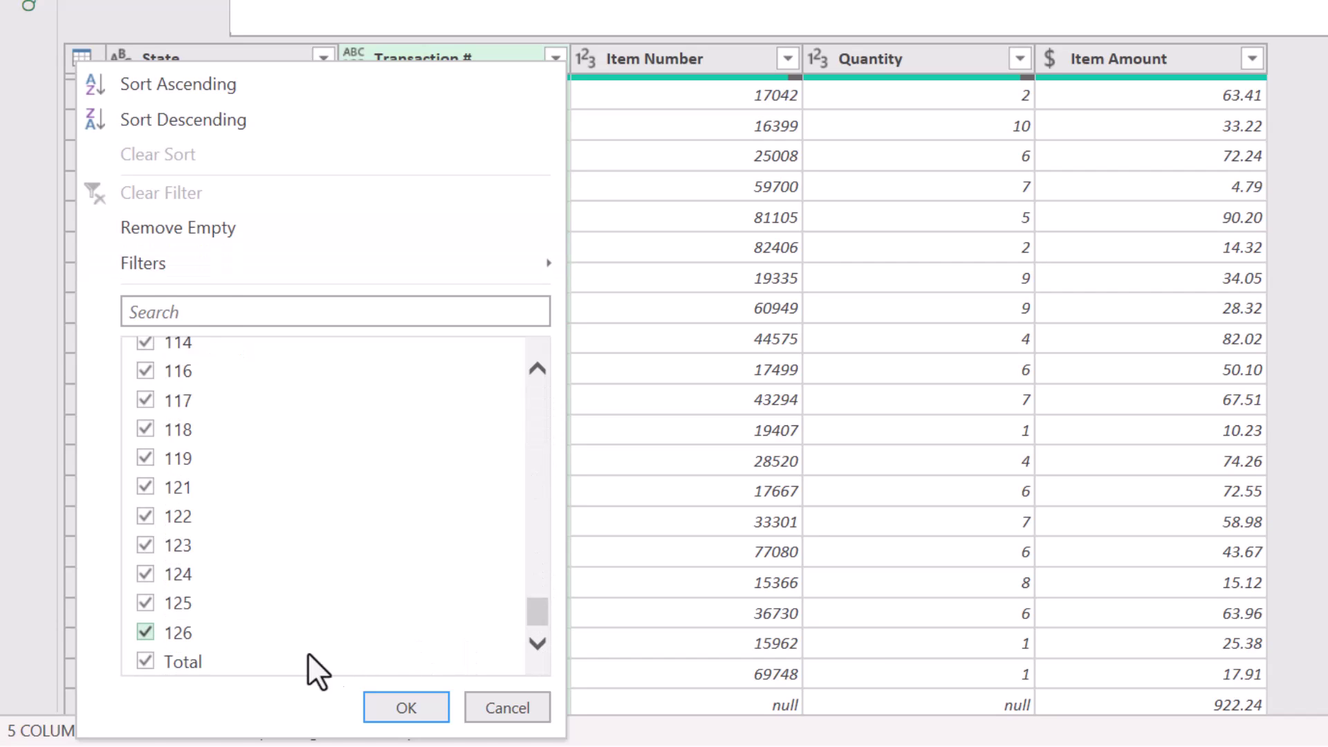
{"action": "left_click", "coordinate": [325, 661]}
{"action": "left_click", "coordinate": [406, 708]}
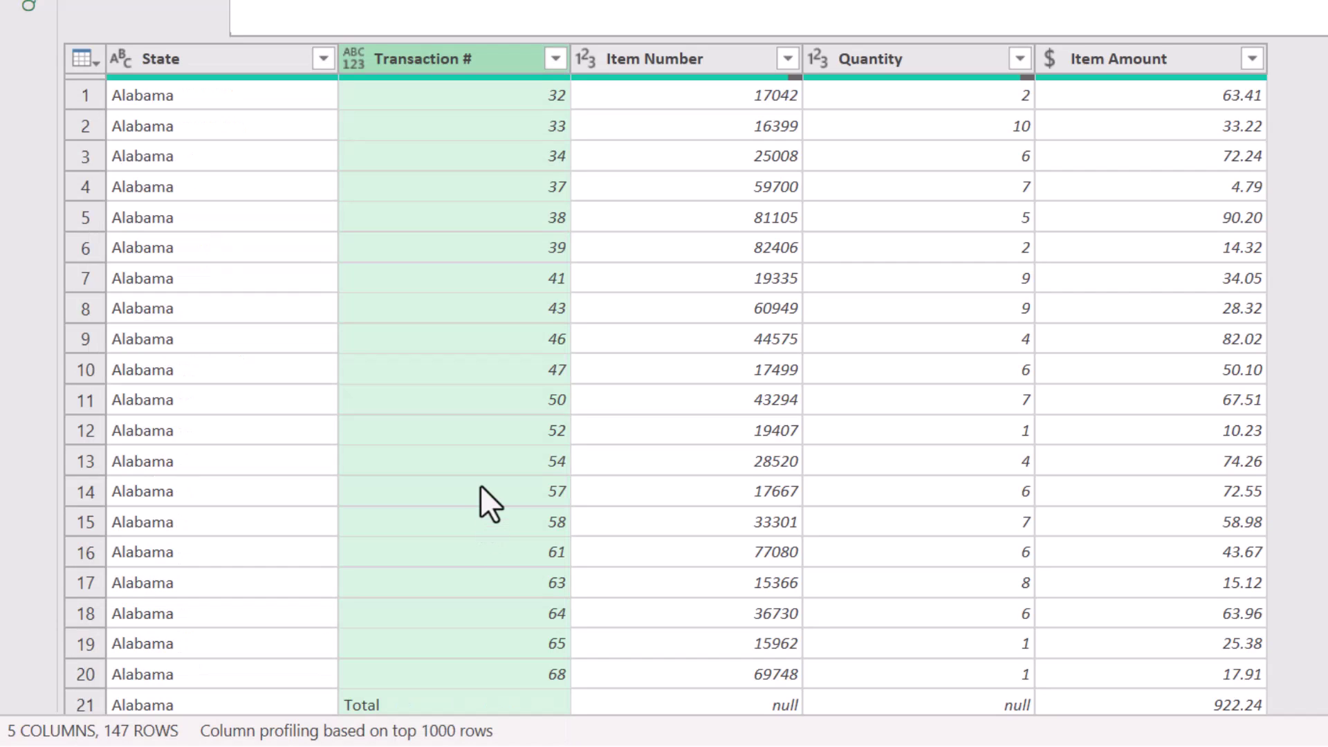
Step: Set the data type of the Transaction # column to Whole Number
{"action": "left_click", "coordinate": [347, 59]}
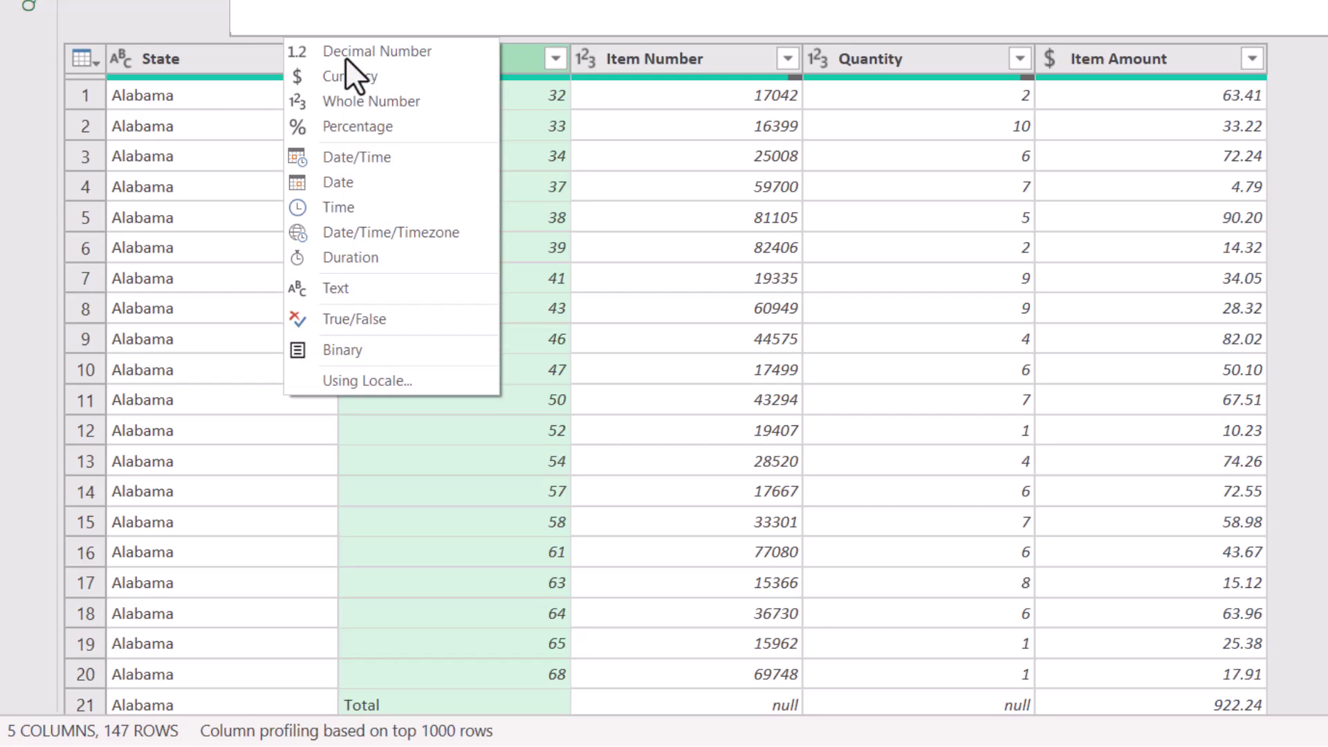
{"action": "left_click", "coordinate": [351, 99]}
{"action": "scroll", "coordinate": [423, 194], "scroll_direction": "down", "scroll_amount": 3}
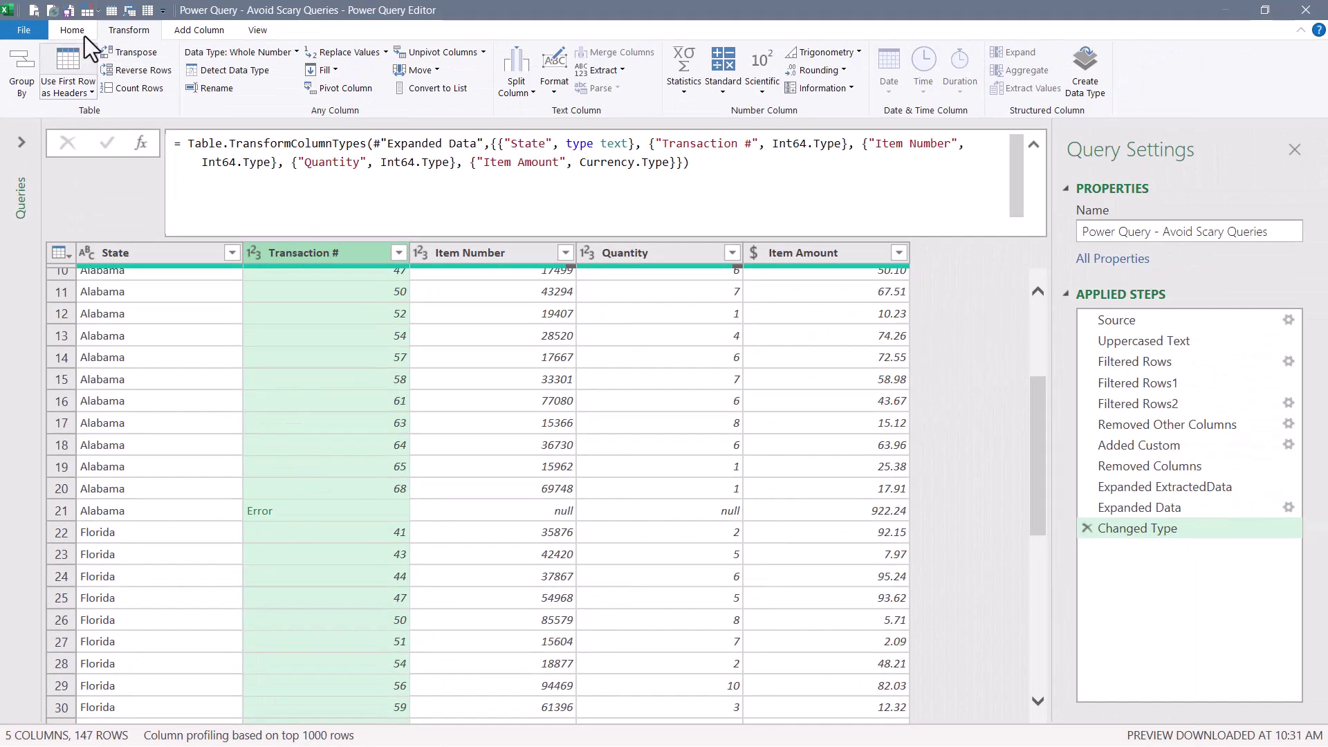
Step: Keep only the rows with errors in the Transaction # column
{"action": "left_click", "coordinate": [75, 27]}
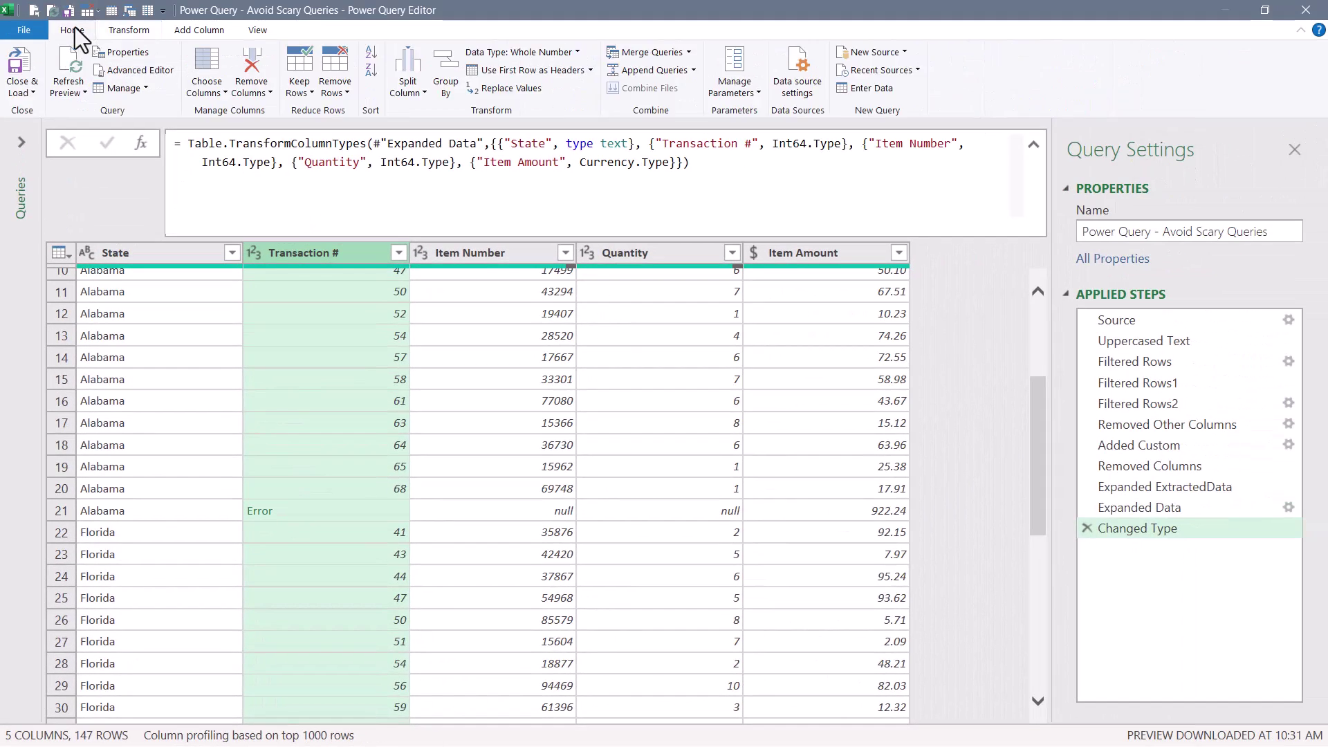
{"action": "left_click", "coordinate": [305, 63]}
{"action": "left_click", "coordinate": [305, 187]}
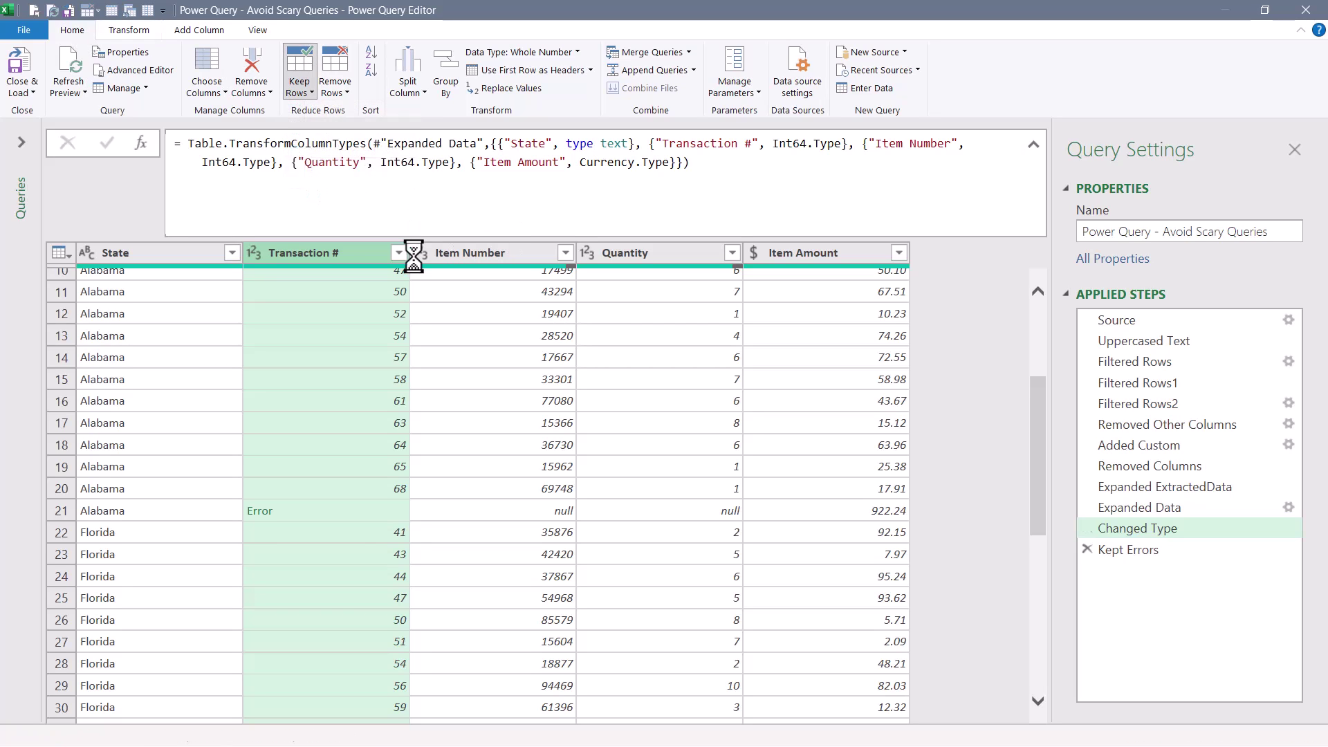
Step: Check the error details of the Transaction # cells for each state and delete the Kept Errors step
{"action": "left_click", "coordinate": [292, 278]}
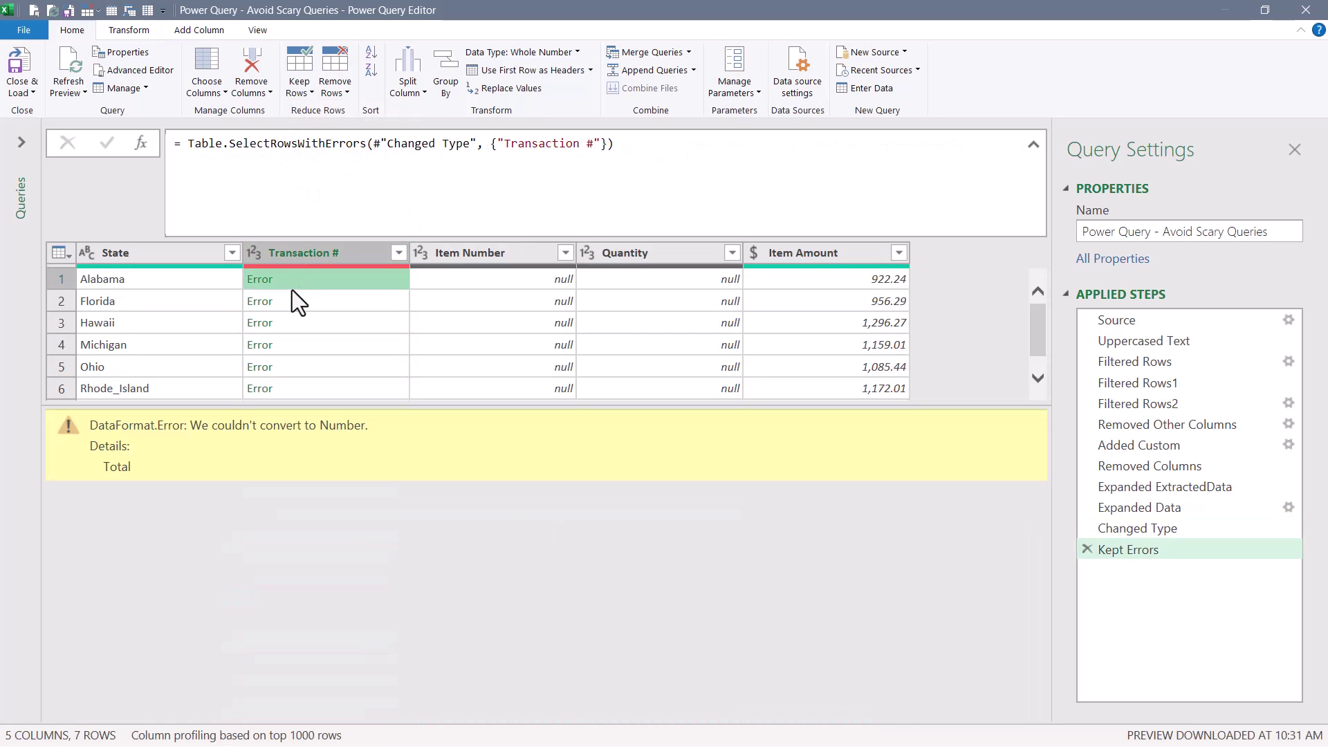
{"action": "left_click", "coordinate": [293, 300]}
{"action": "left_click", "coordinate": [292, 321]}
{"action": "left_click", "coordinate": [291, 343]}
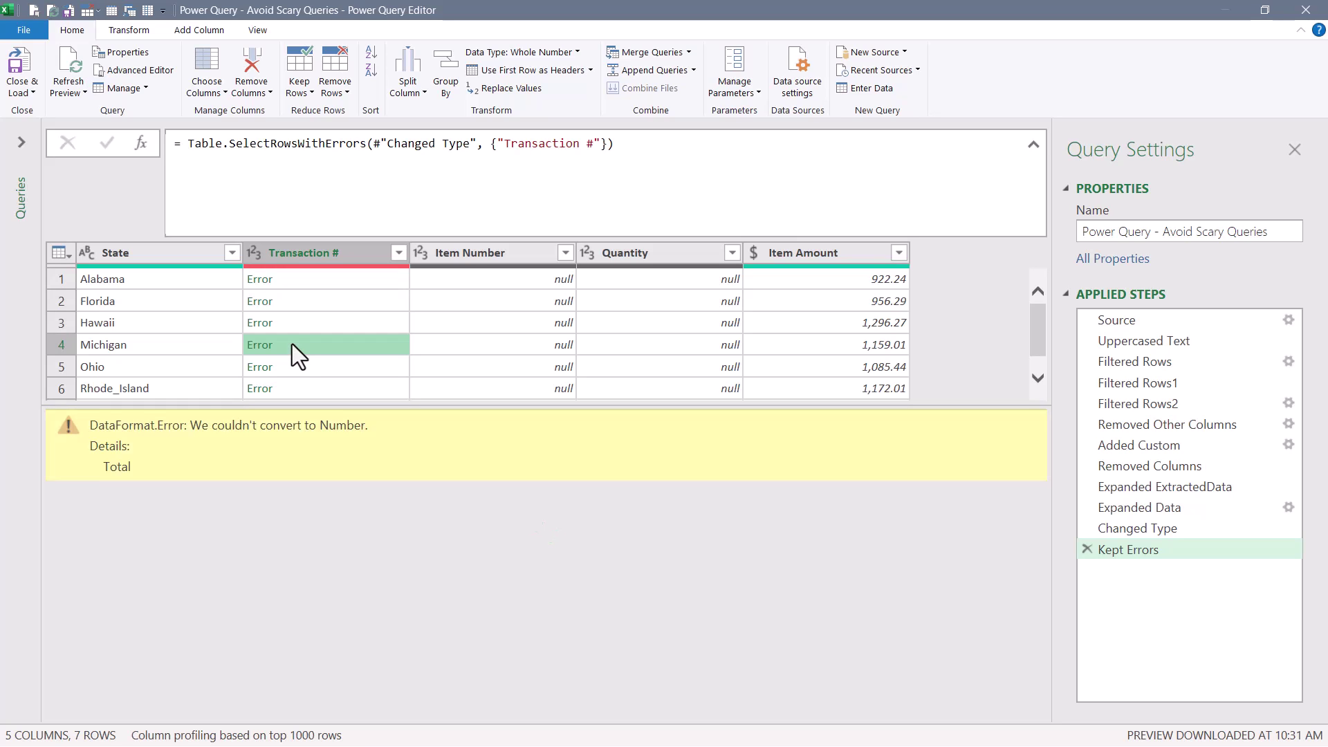
{"action": "left_click", "coordinate": [292, 365]}
{"action": "left_click", "coordinate": [292, 385]}
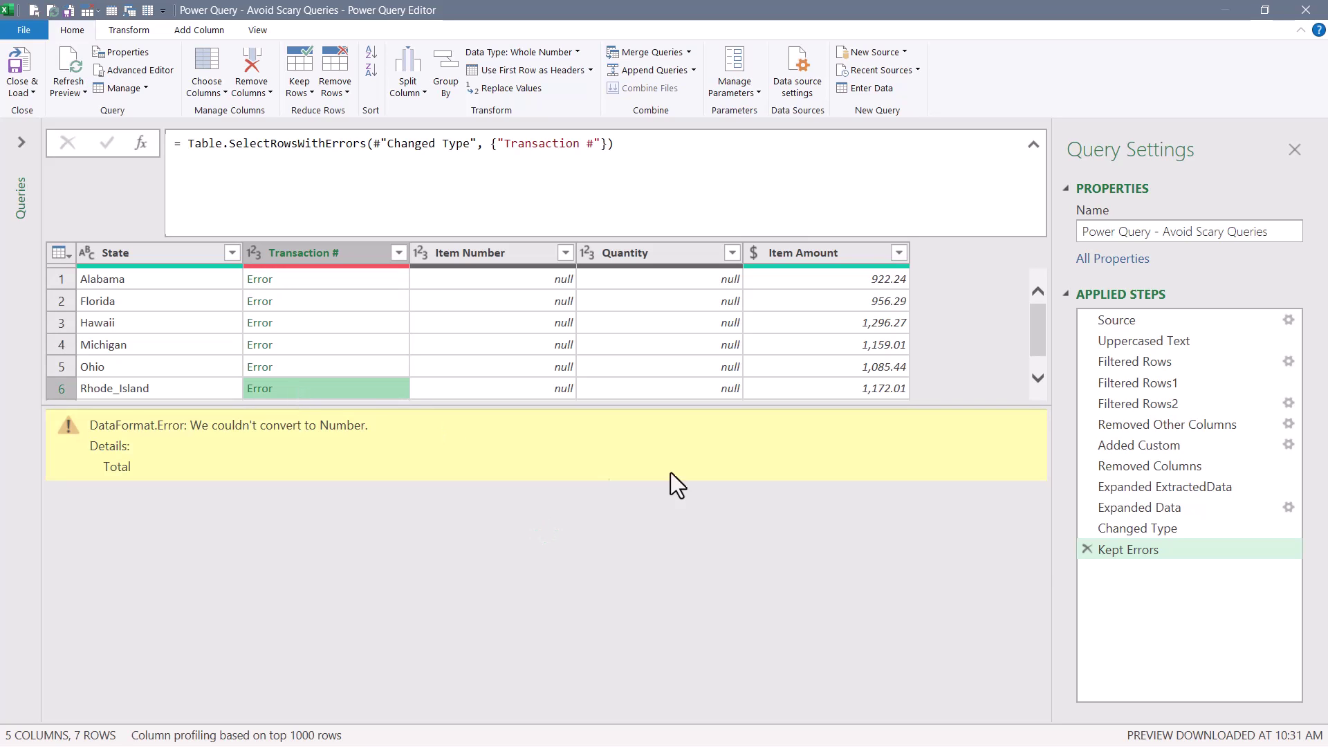
{"action": "left_click", "coordinate": [1087, 547]}
Step: Remove the rows with errors in the Transaction # column and review the remaining rows down to the end of the table
{"action": "right_click", "coordinate": [313, 250]}
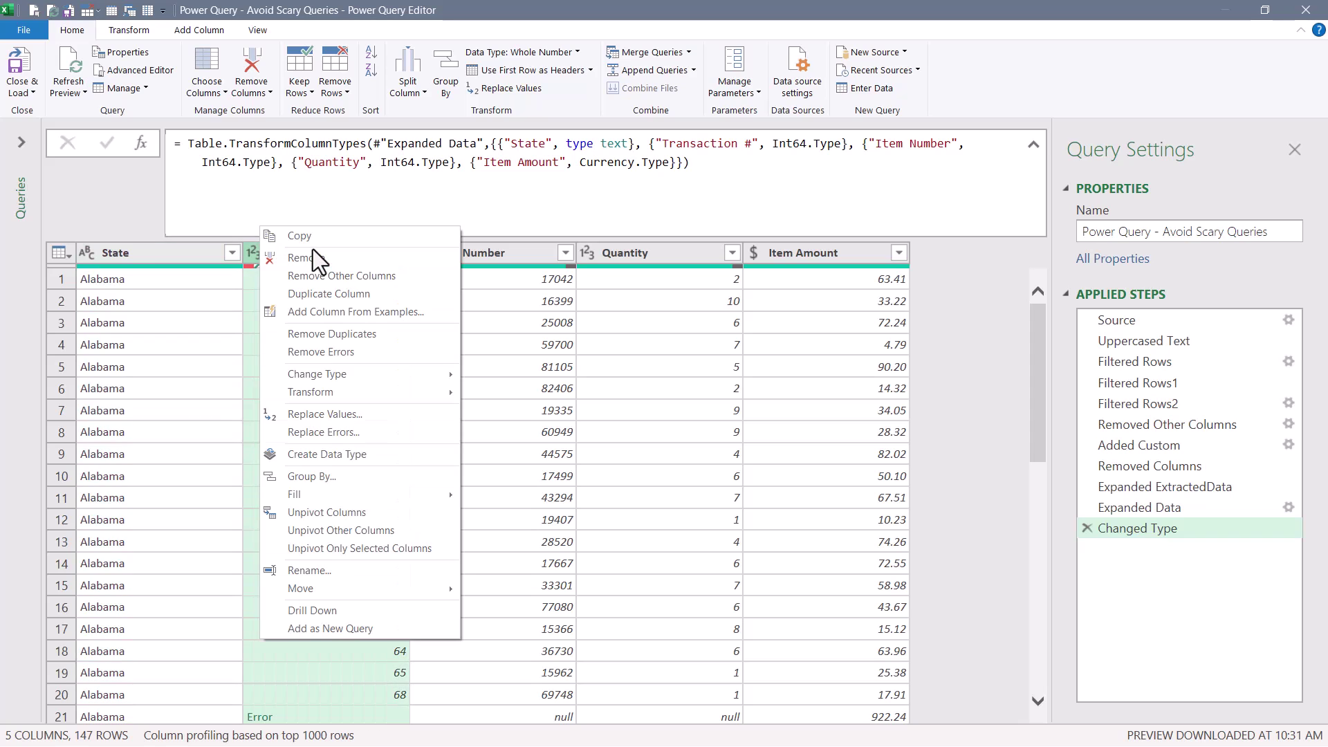
{"action": "left_click", "coordinate": [318, 359]}
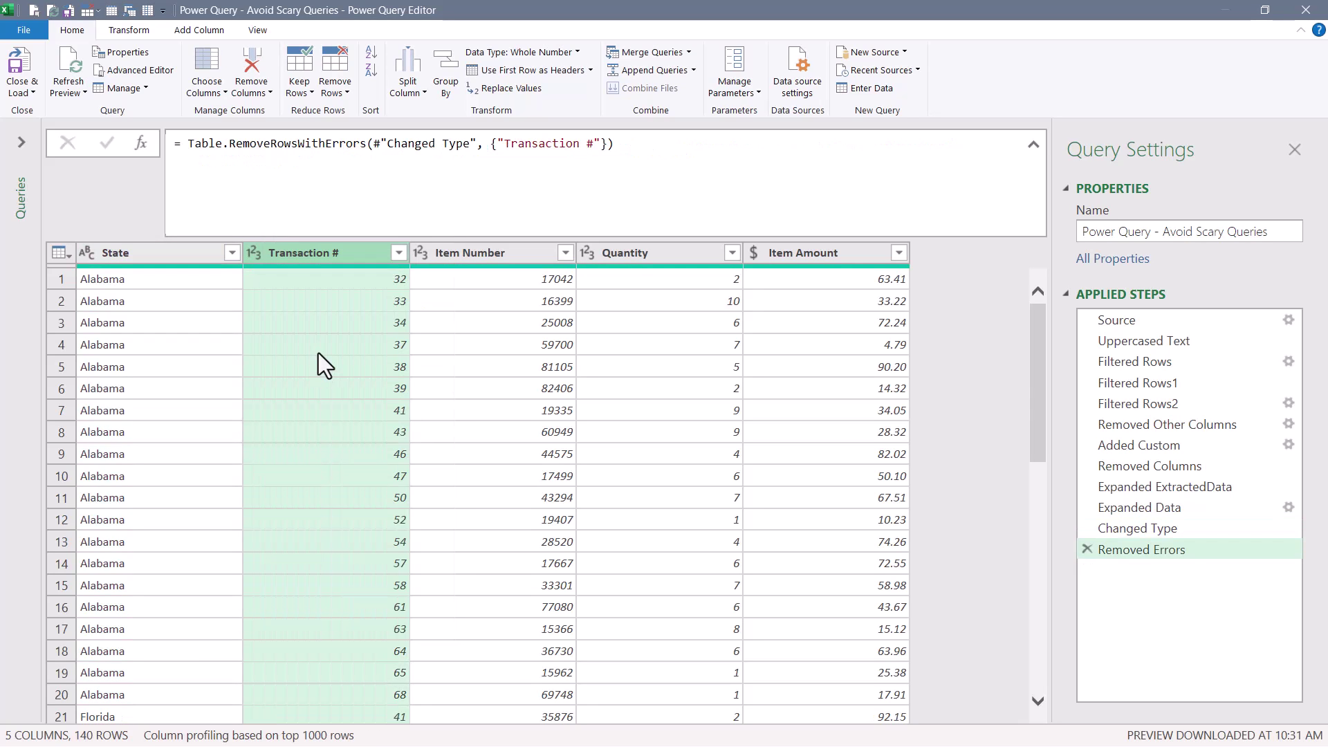
{"action": "left_click", "coordinate": [205, 360]}
{"action": "scroll", "coordinate": [205, 360], "scroll_direction": "down", "scroll_amount": 10}
{"action": "scroll", "coordinate": [205, 360], "scroll_direction": "down", "scroll_amount": 14}
{"action": "scroll", "coordinate": [206, 360], "scroll_direction": "down", "scroll_amount": 14}
{"action": "scroll", "coordinate": [204, 354], "scroll_direction": "down", "scroll_amount": 3}
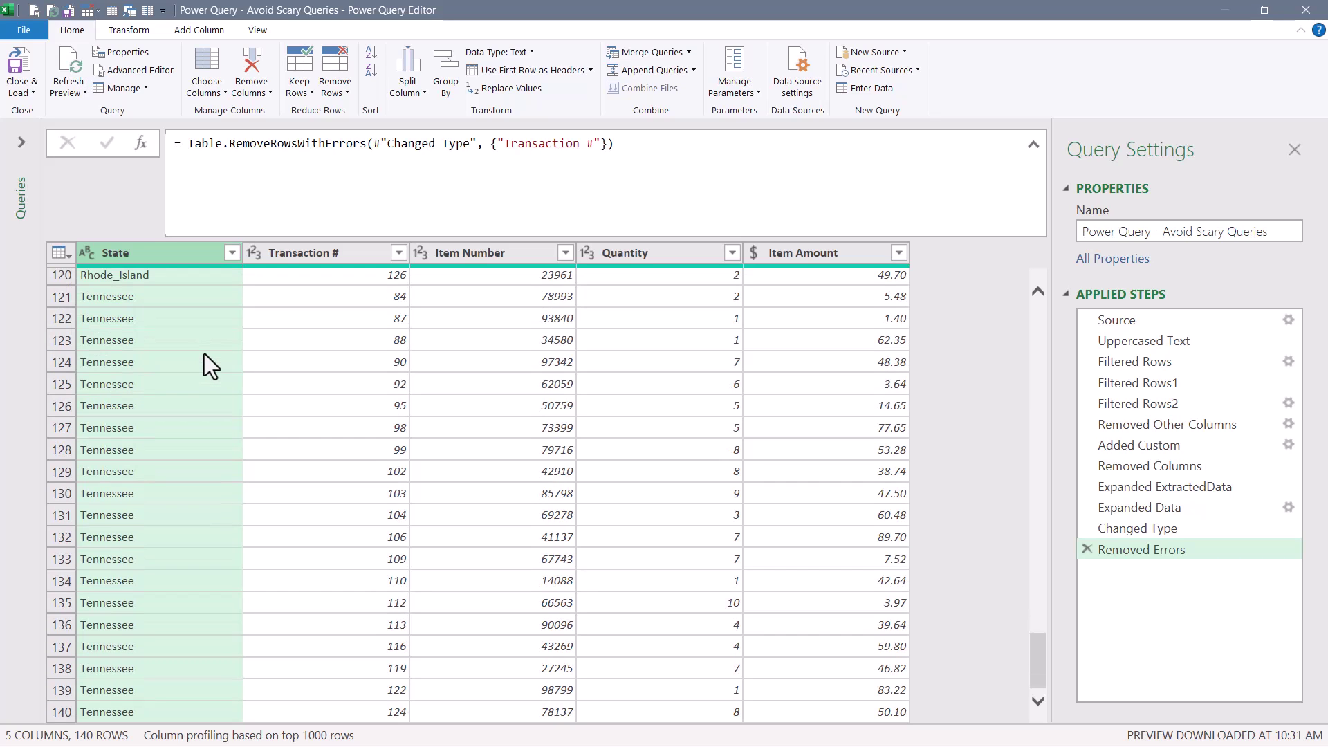
Step: Replace every underscore in the State column with a space and check the state names throughout the table
{"action": "scroll", "coordinate": [204, 354], "scroll_direction": "up", "scroll_amount": 5}
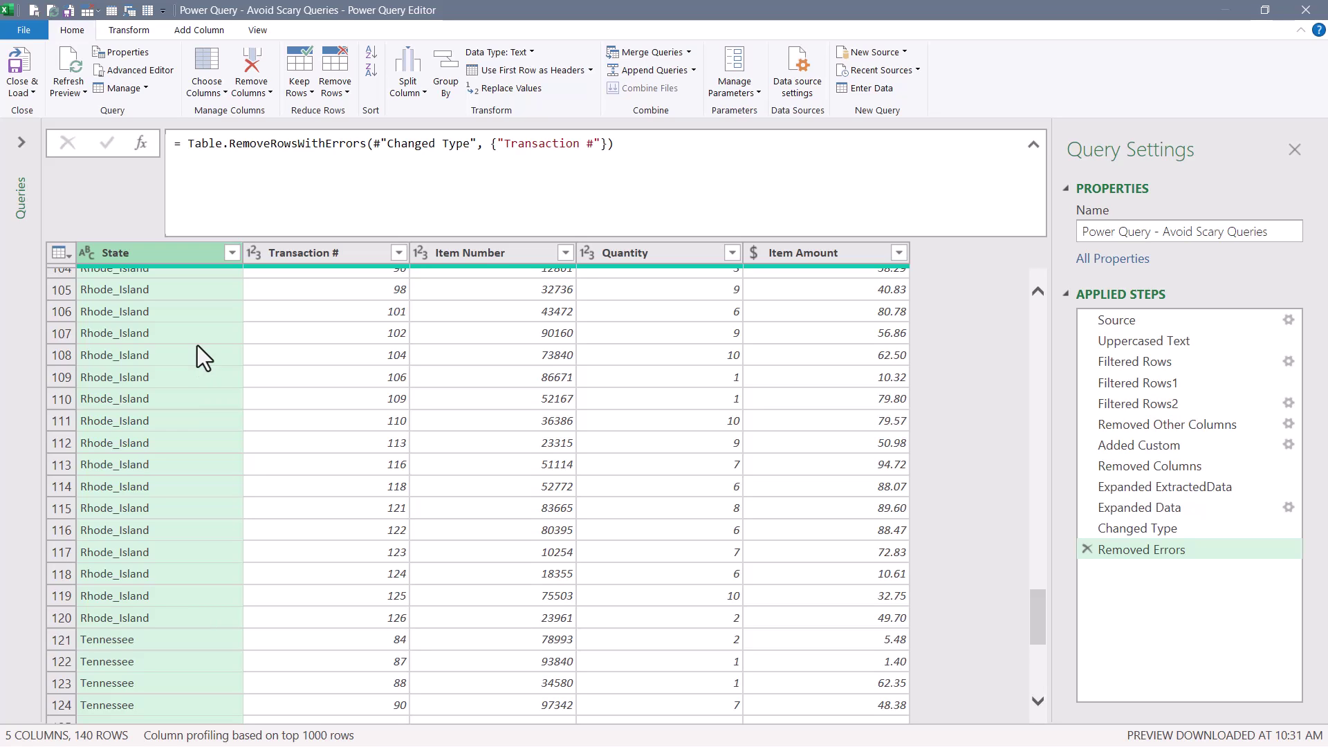
{"action": "right_click", "coordinate": [154, 254]}
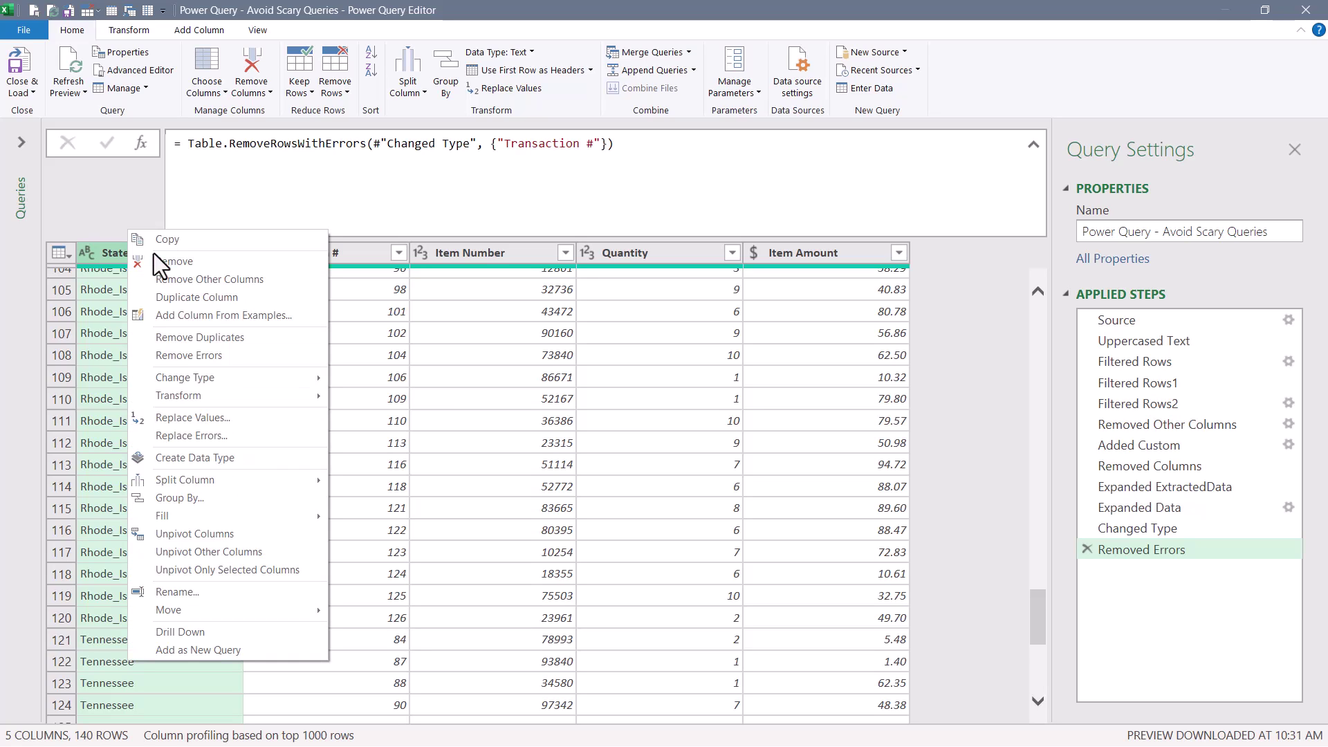
{"action": "left_click", "coordinate": [184, 421]}
{"action": "type", "text": "_"}
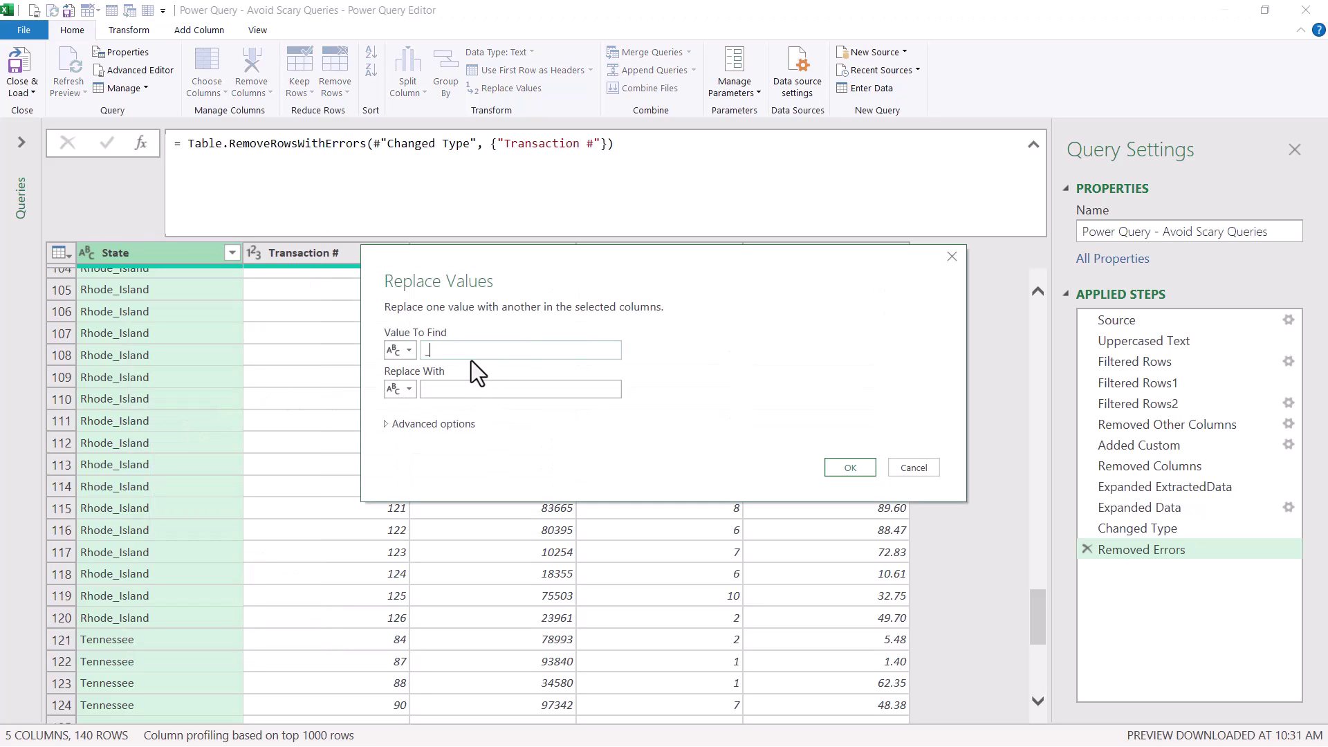
{"action": "left_click", "coordinate": [467, 391]}
{"action": "key", "text": "Return"}
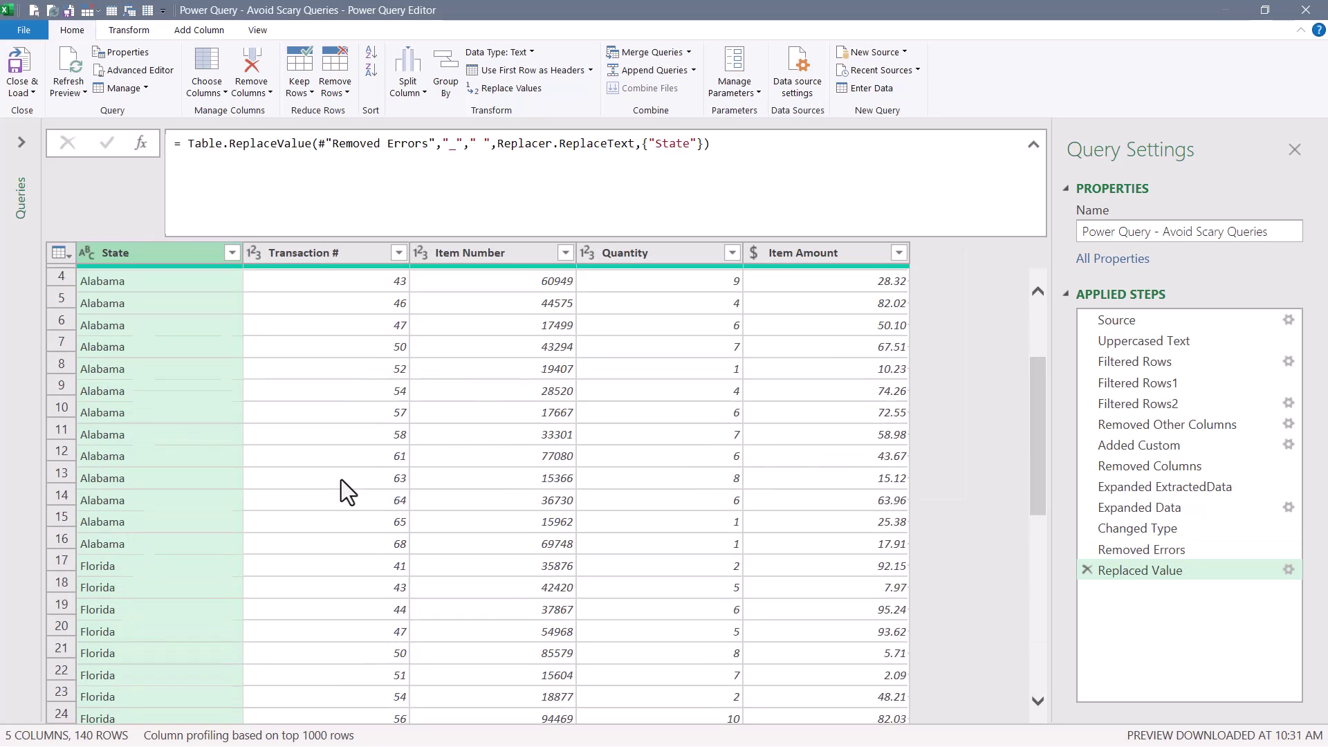
{"action": "scroll", "coordinate": [342, 479], "scroll_direction": "down", "scroll_amount": 10}
{"action": "scroll", "coordinate": [341, 479], "scroll_direction": "down", "scroll_amount": 15}
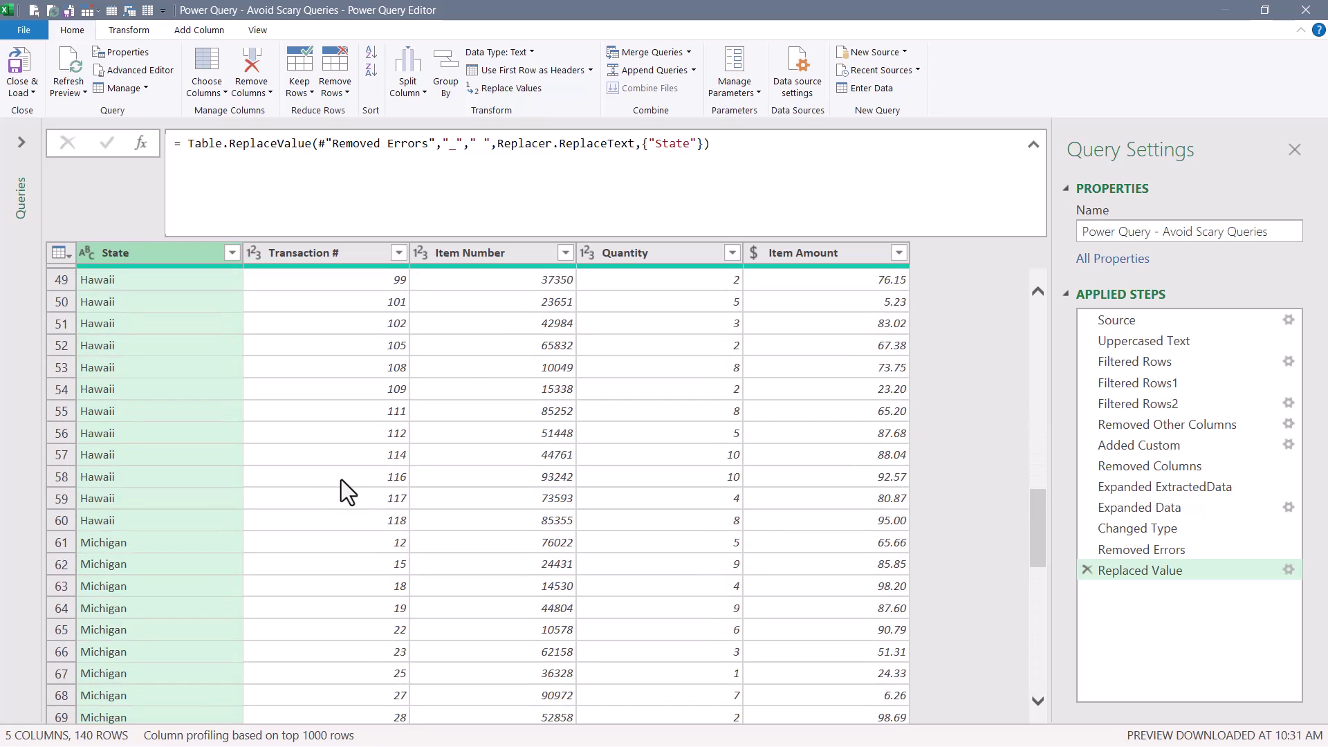
{"action": "scroll", "coordinate": [342, 480], "scroll_direction": "down", "scroll_amount": 13}
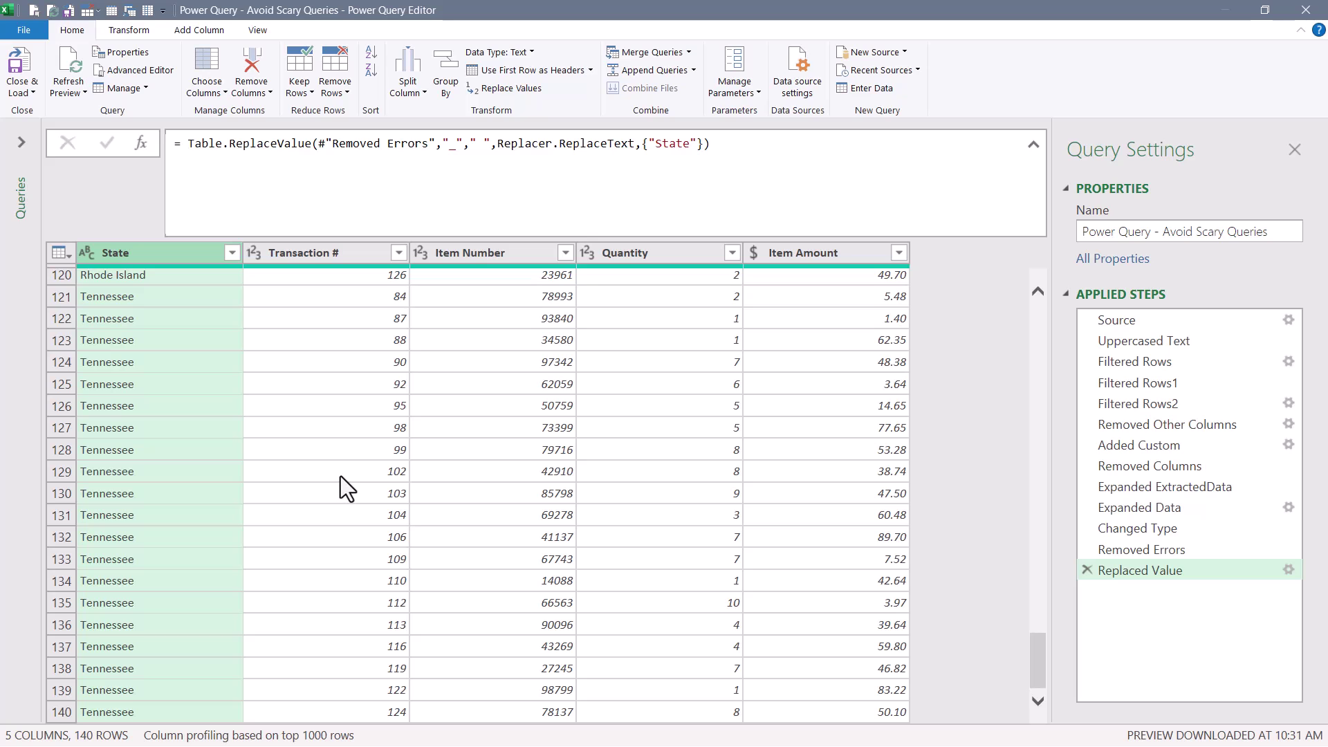
{"action": "scroll", "coordinate": [340, 476], "scroll_direction": "up", "scroll_amount": 20}
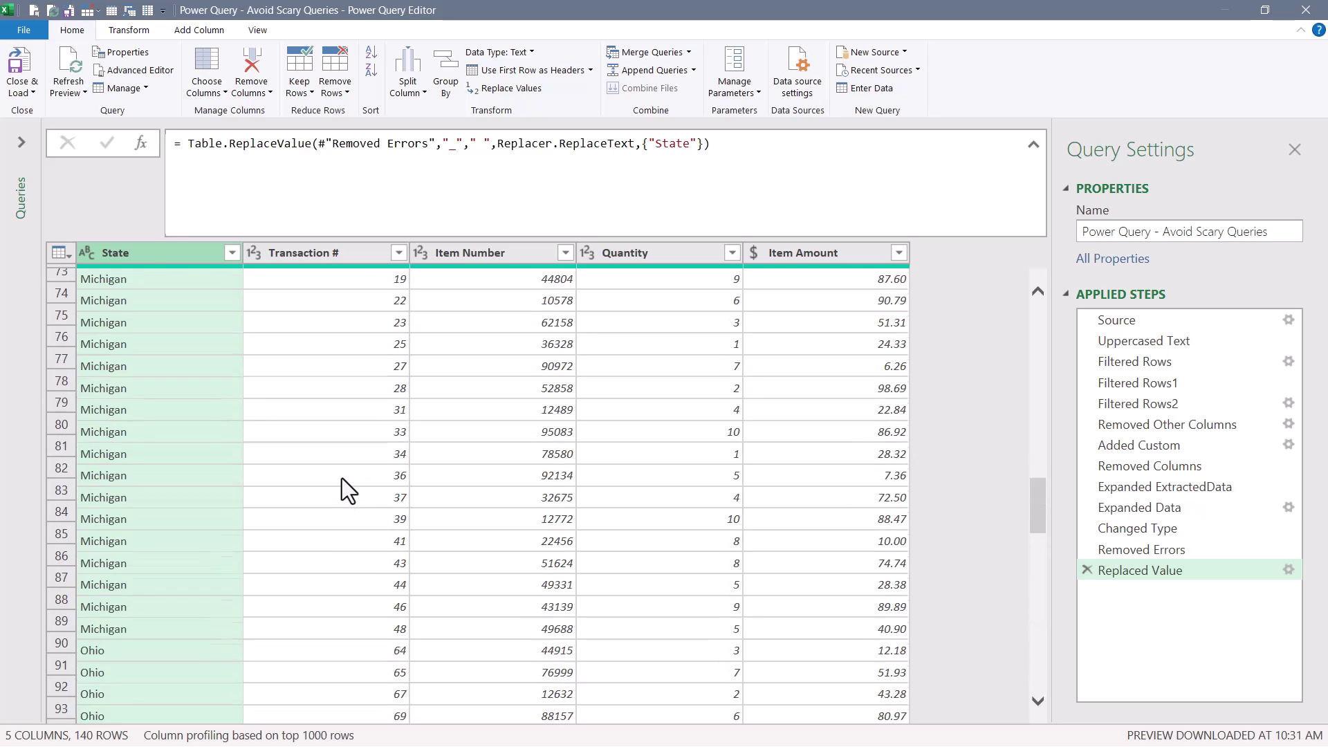
{"action": "scroll", "coordinate": [342, 479], "scroll_direction": "up", "scroll_amount": 15}
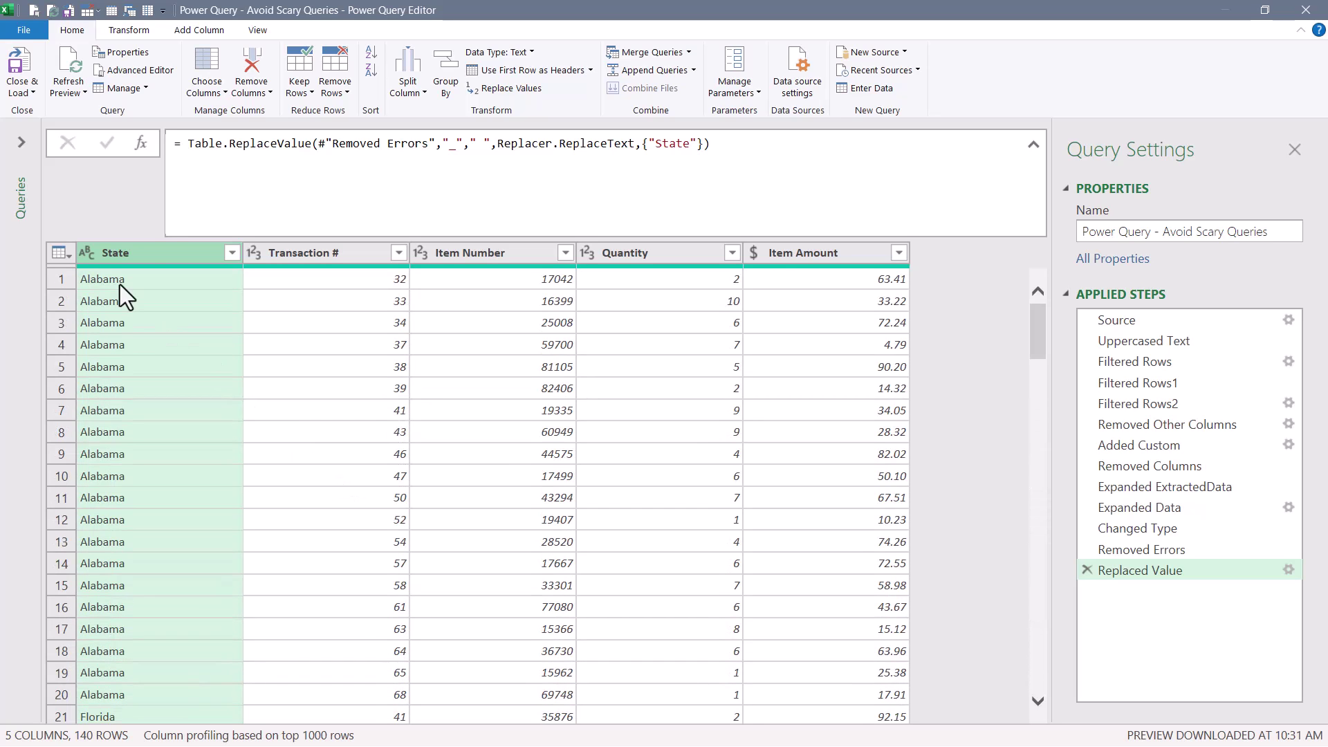
Step: Rename the query Power Query - Avoid Scary Queries as Excel Data and load it to the workbook
{"action": "left_click", "coordinate": [21, 142]}
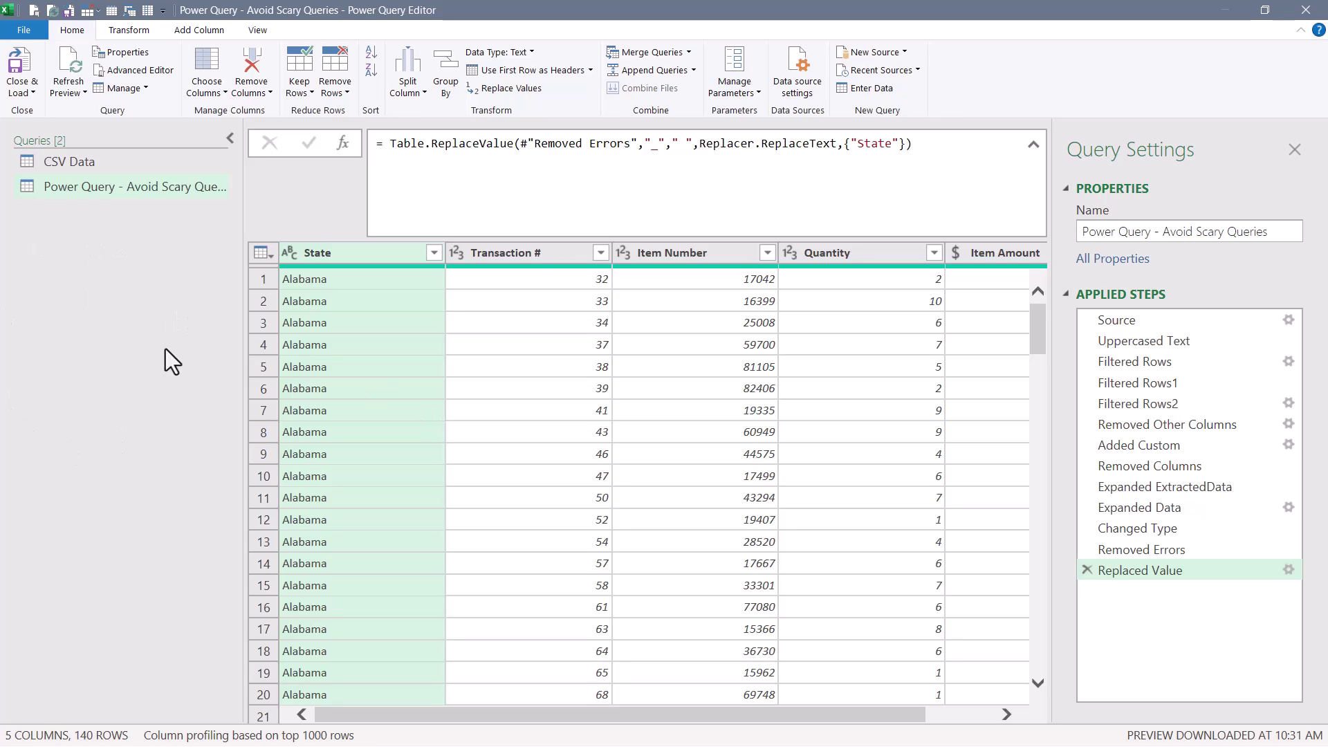
{"action": "key", "text": "F2"}
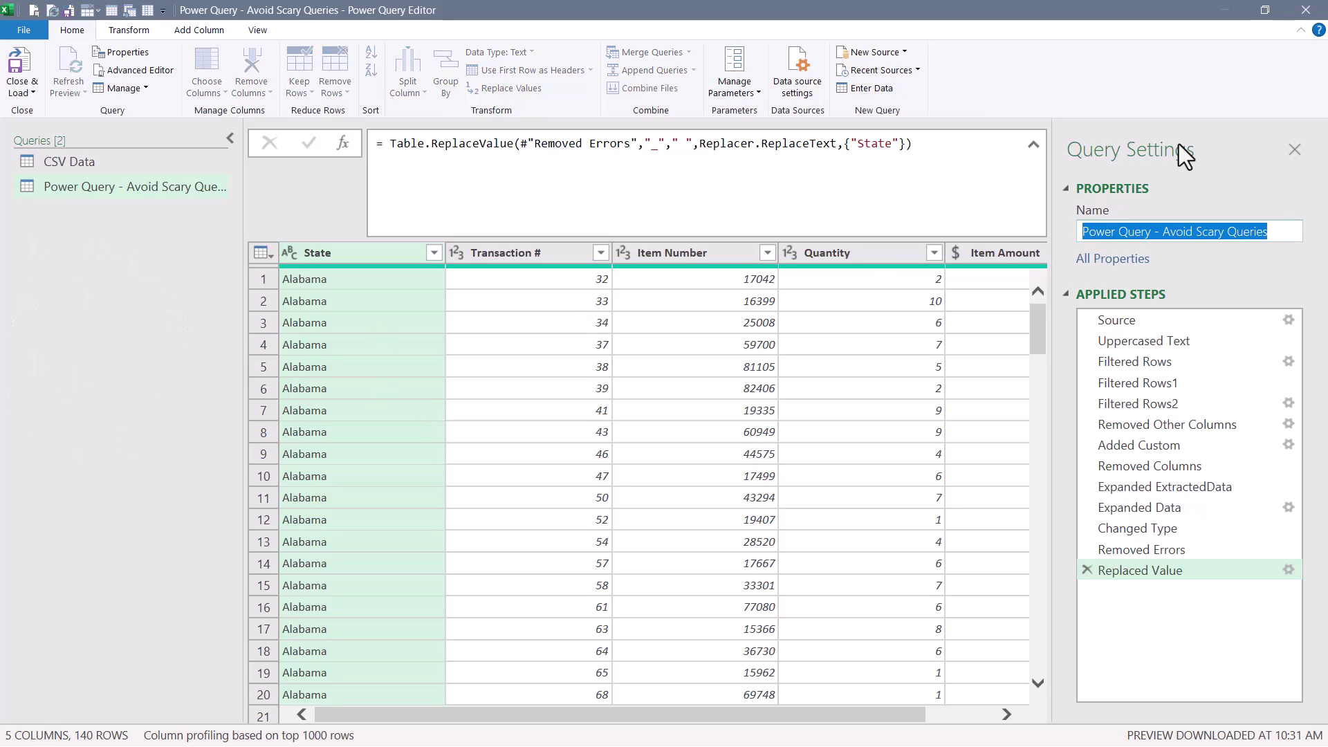
{"action": "type", "text": "Excel Data"}
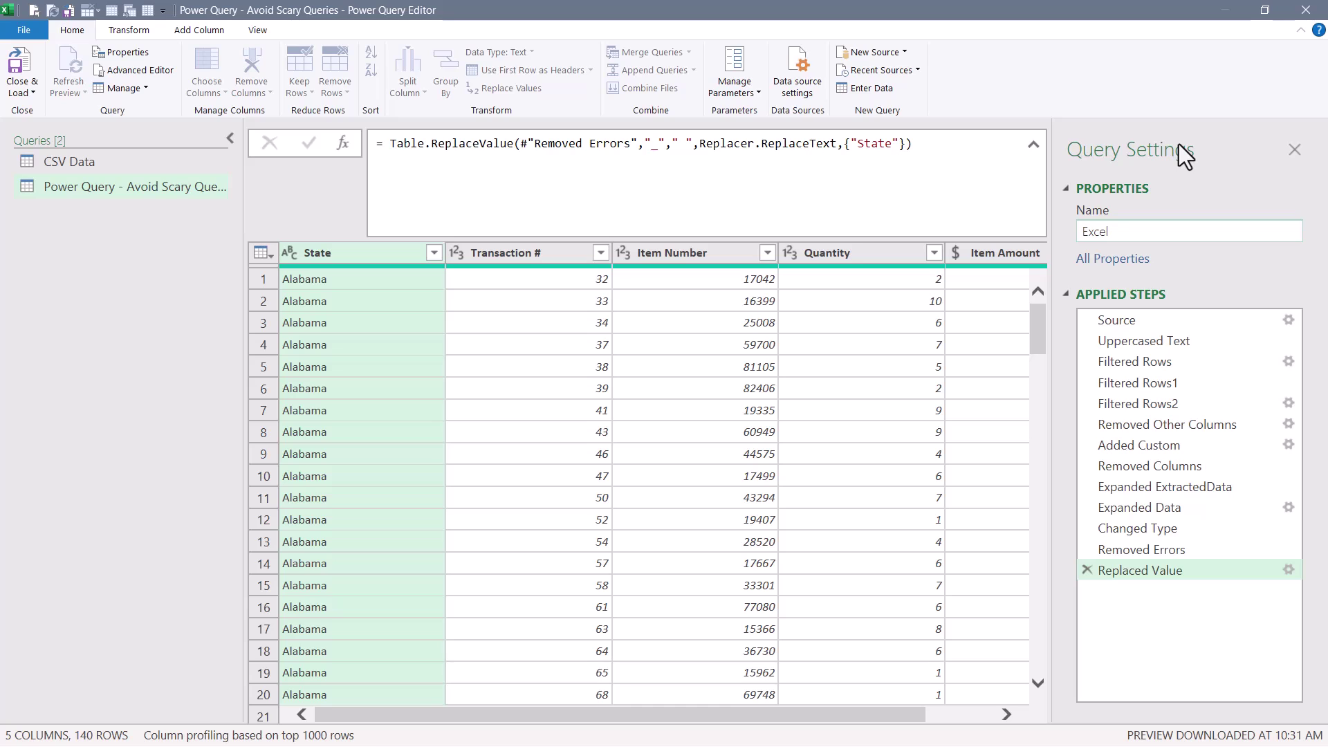
{"action": "key", "text": "Return"}
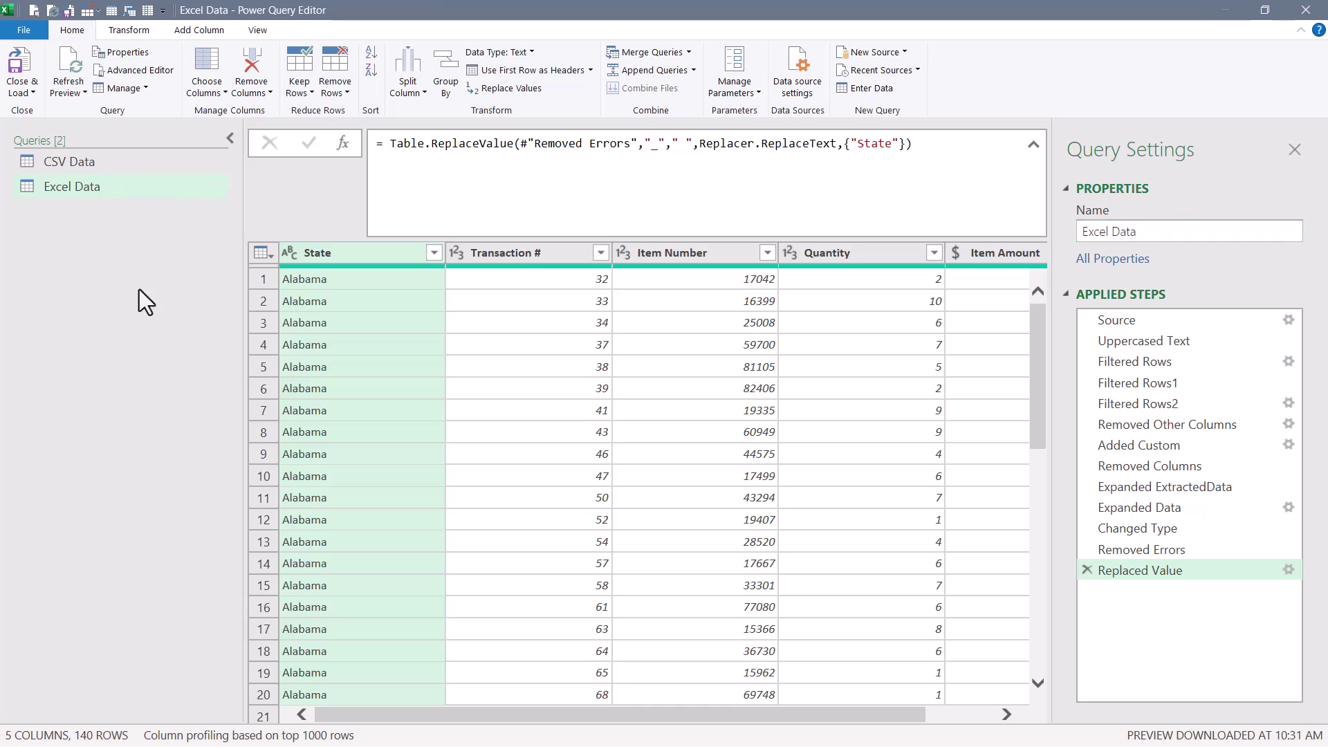
{"action": "left_click", "coordinate": [23, 57]}
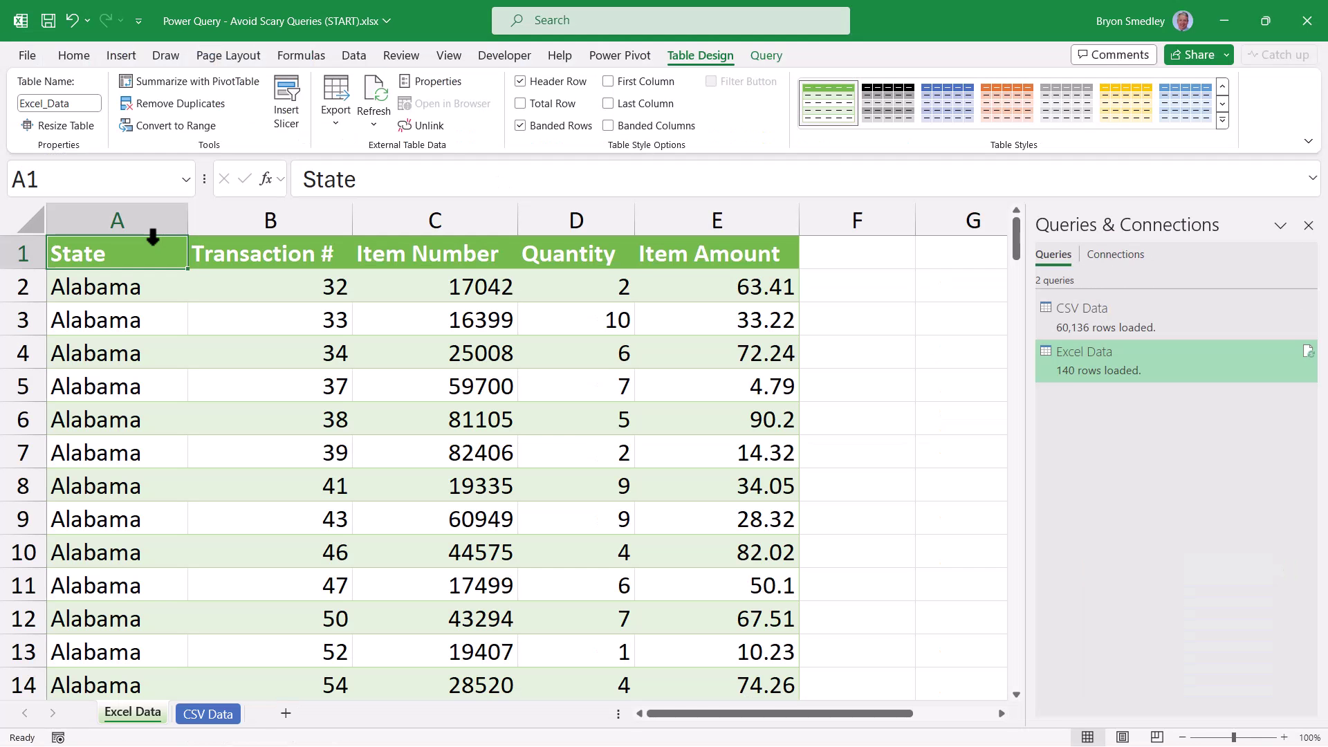